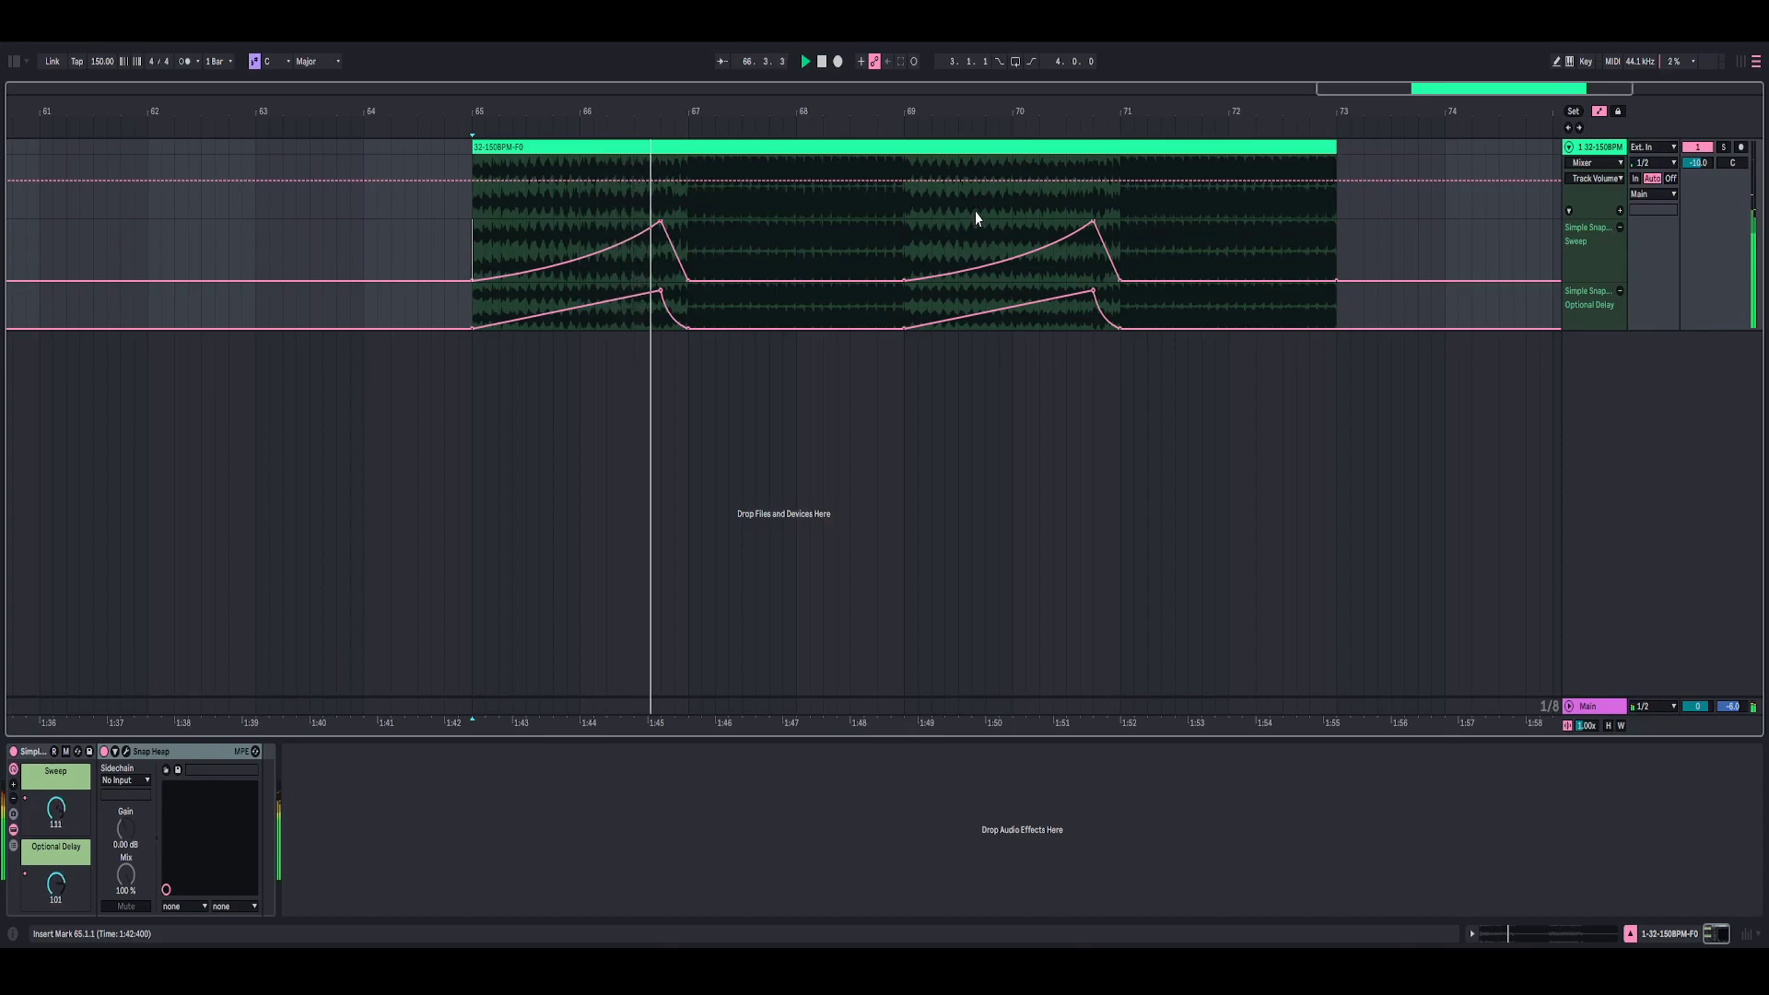
Step: Play the automated sweep example to the end of its clip and stop playback
drag(995, 111, 865, 90)
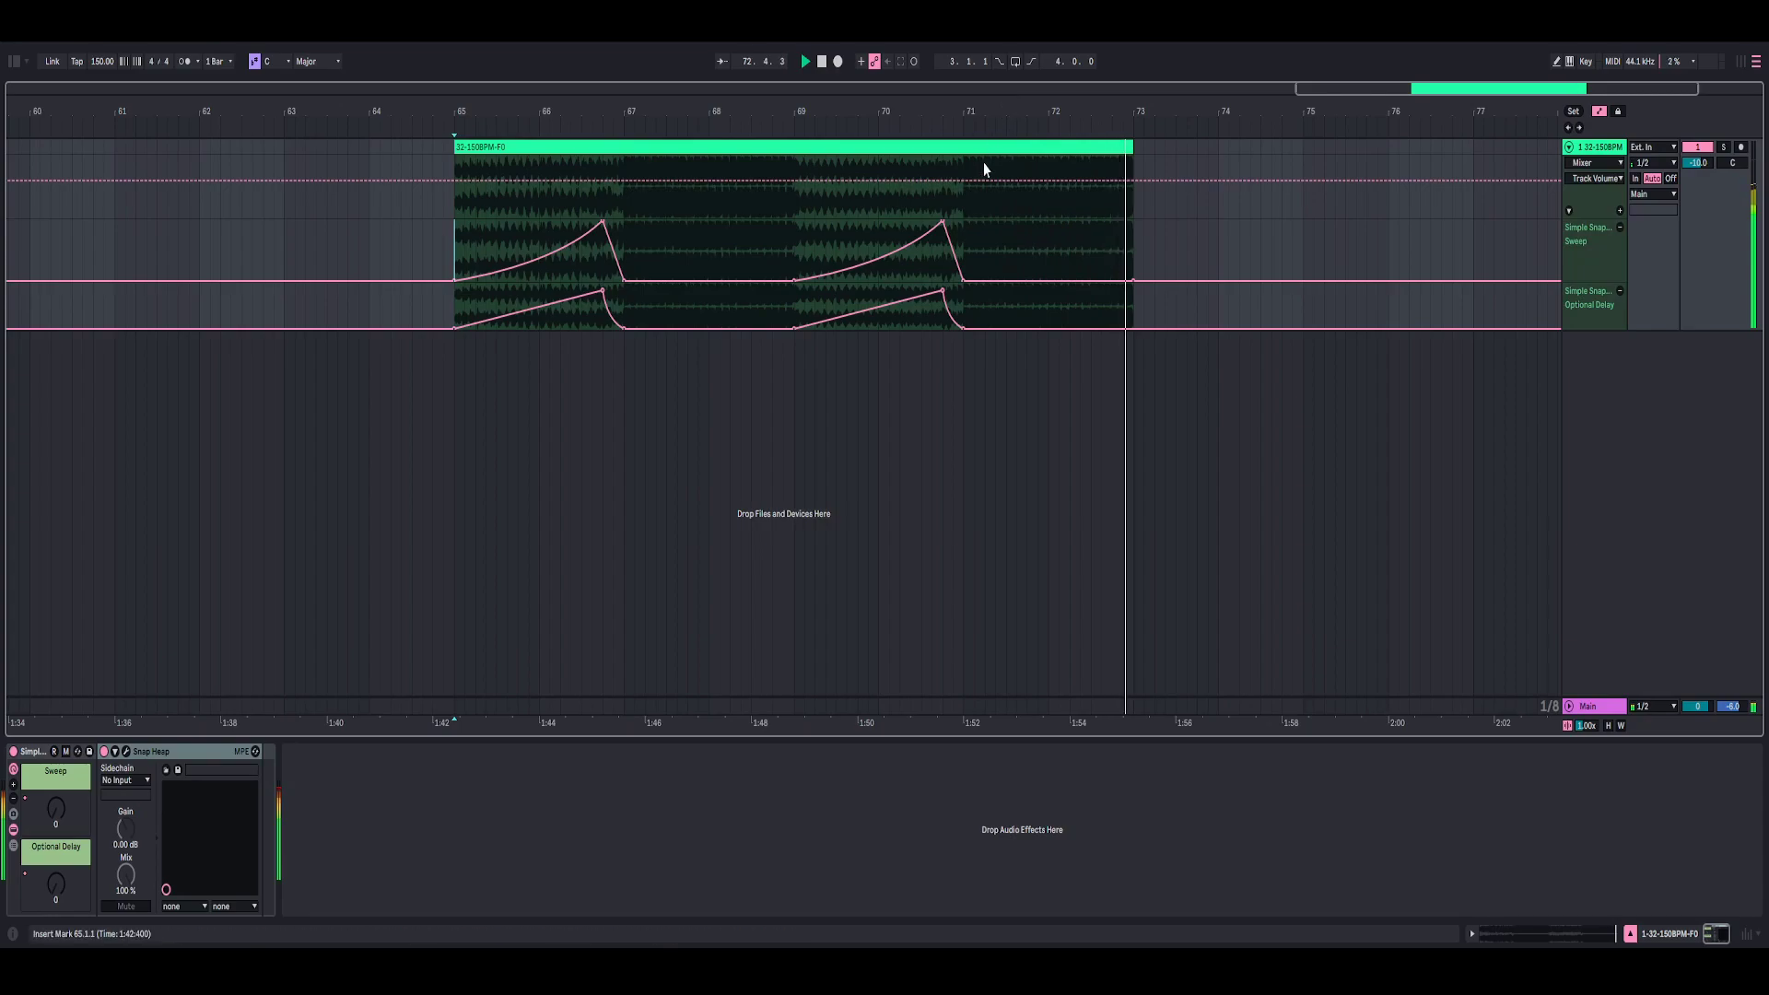
key(space)
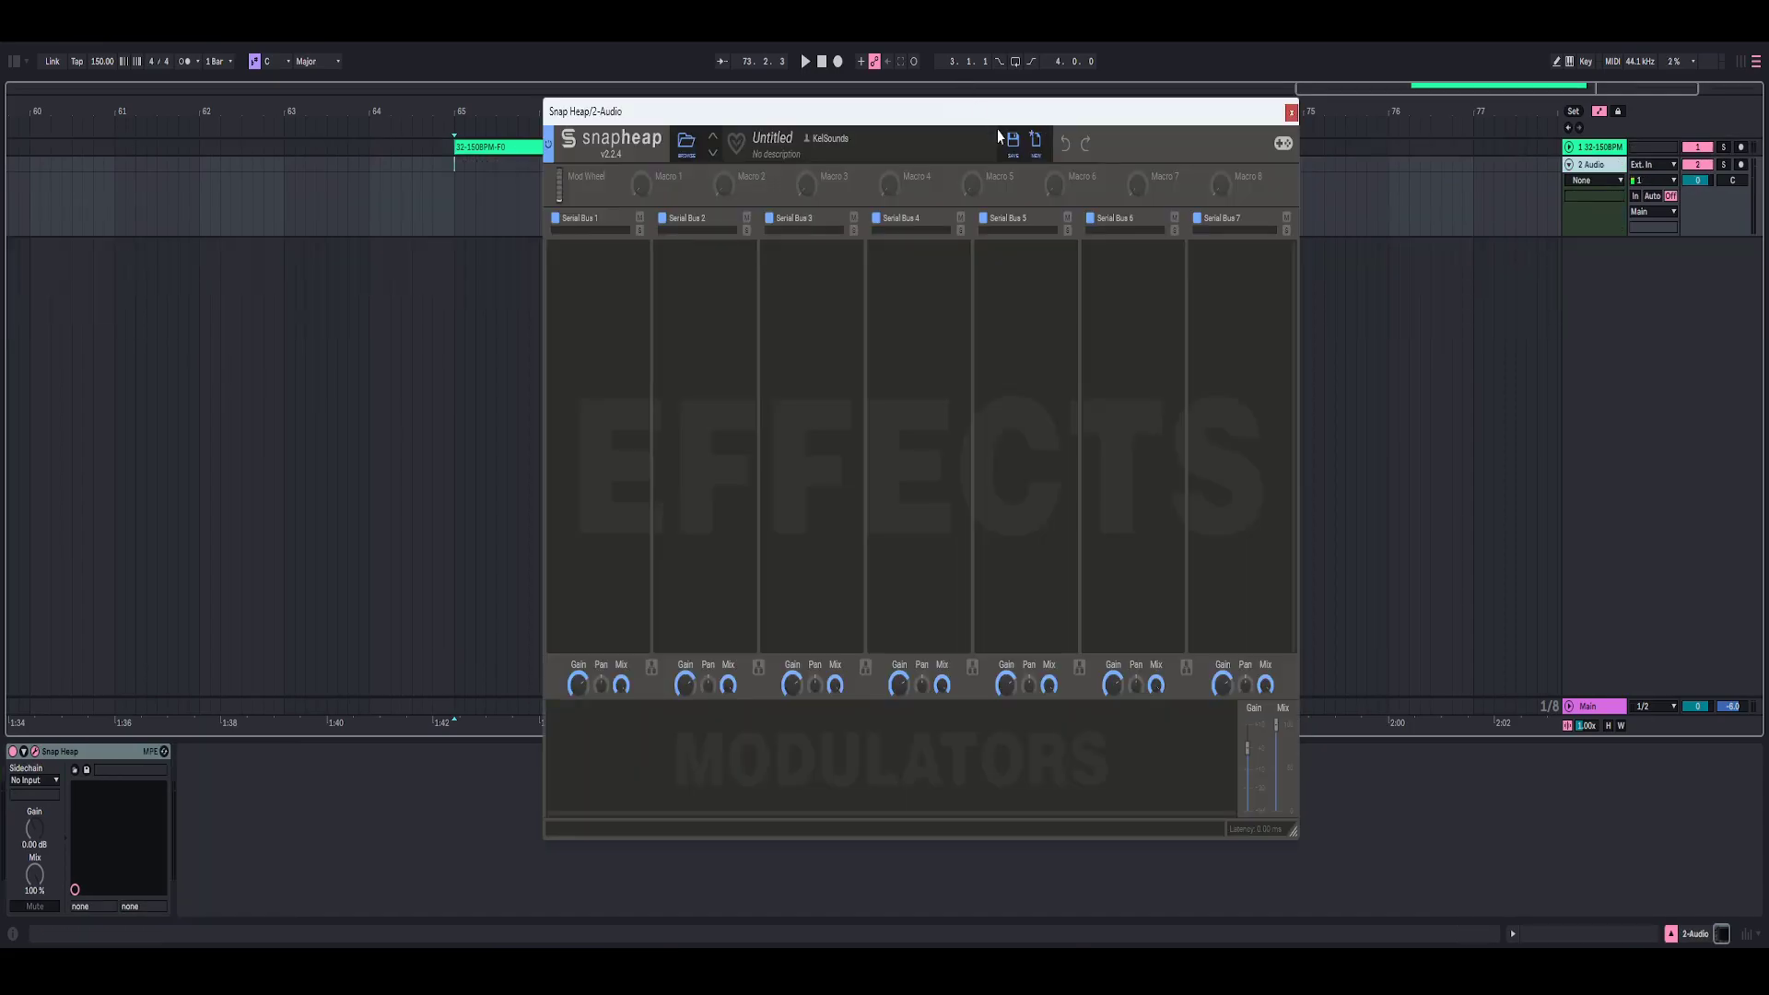
Step: Rename Macro 1 as Sweep and add a group named Filter Stuff to Serial Bus 1
double_click(680, 175)
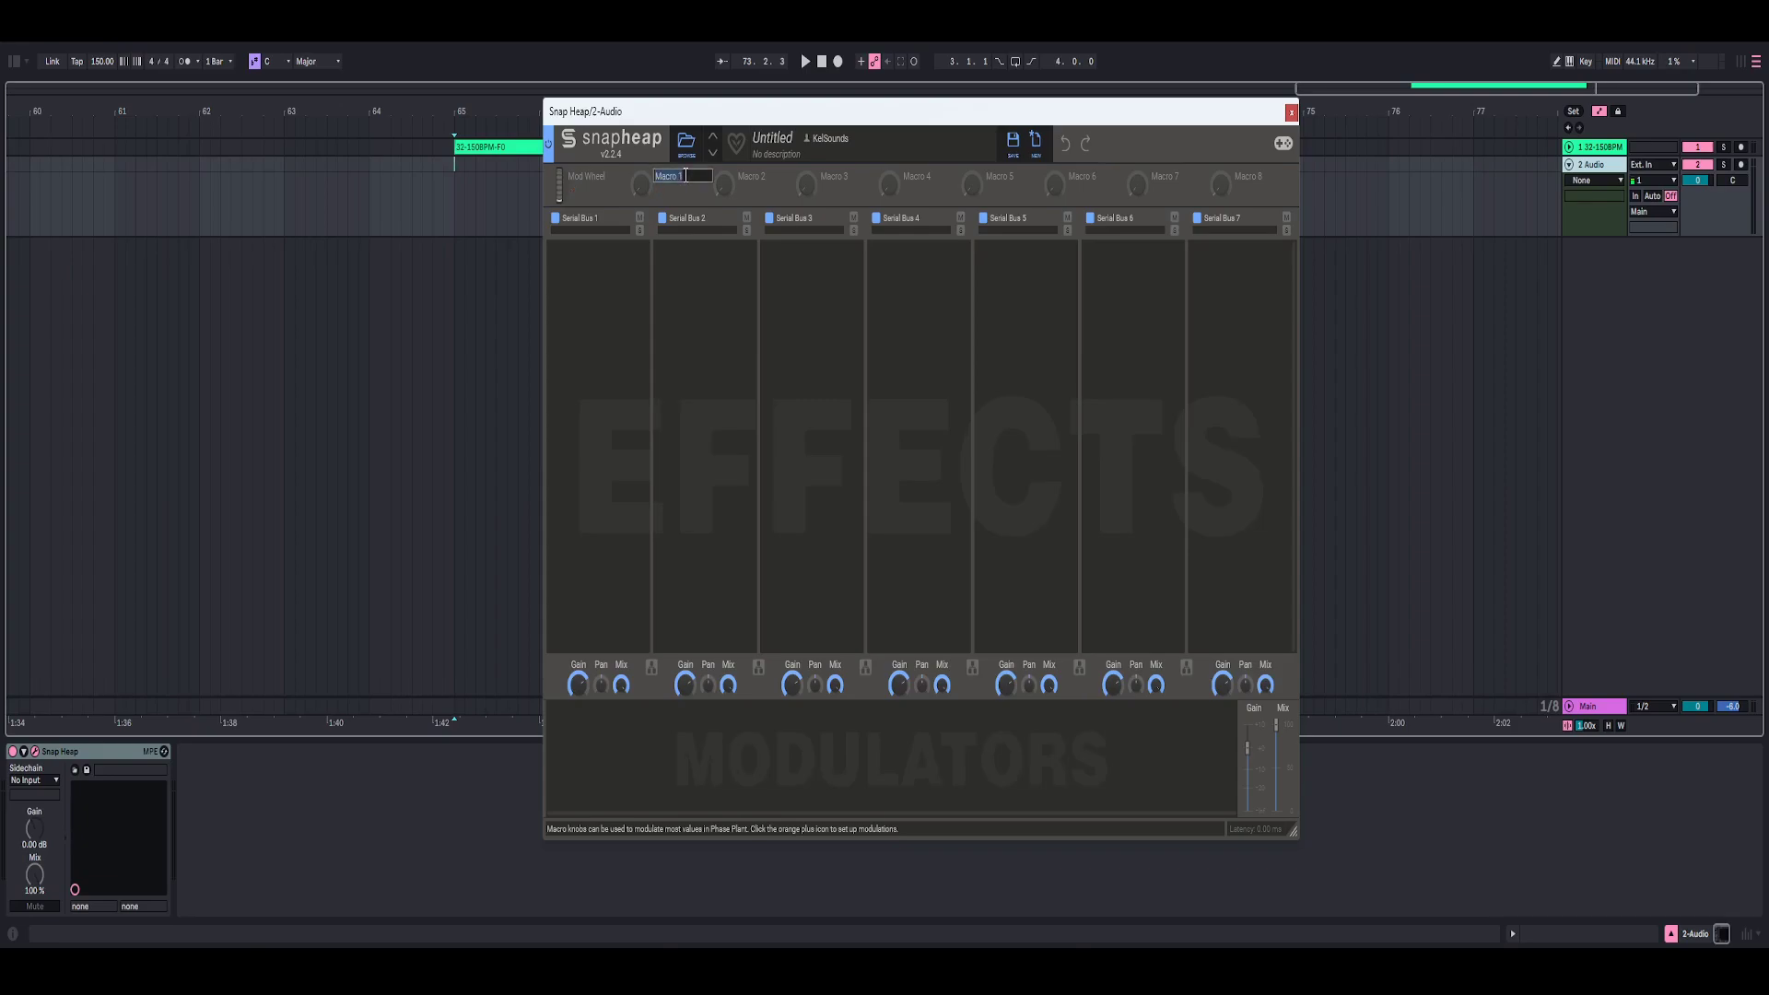
text(Sweep)
click(624, 332)
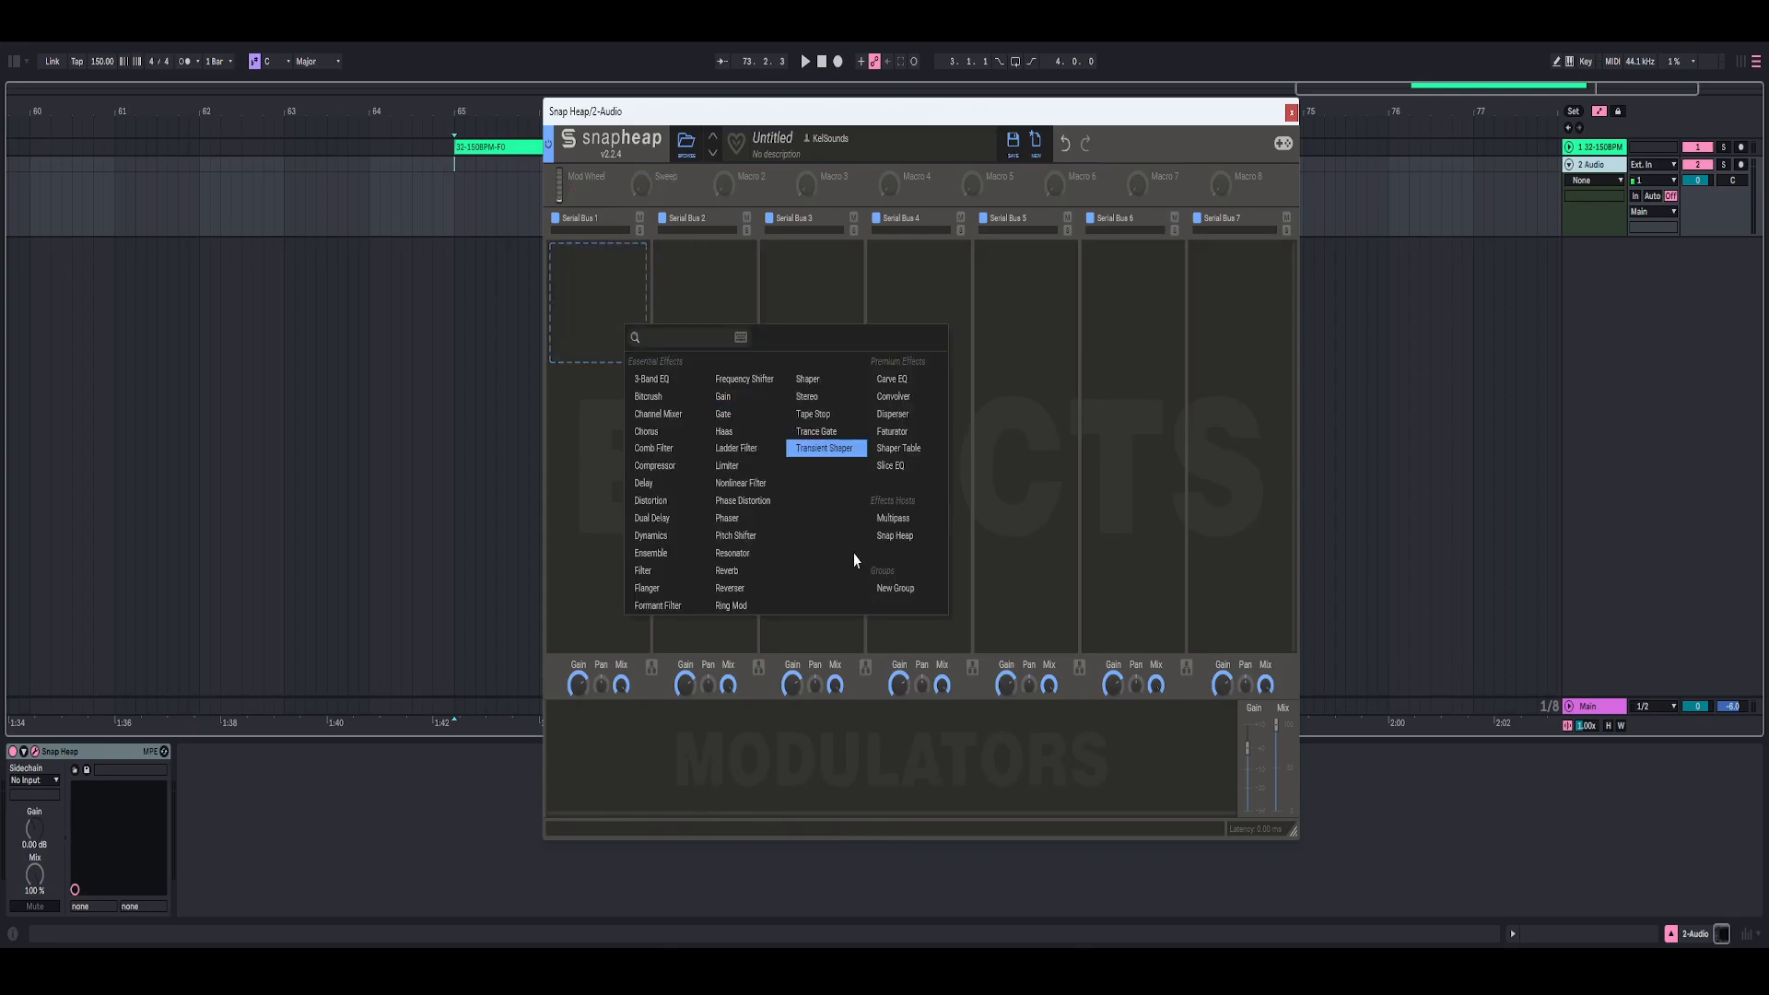
click(893, 587)
double_click(578, 253)
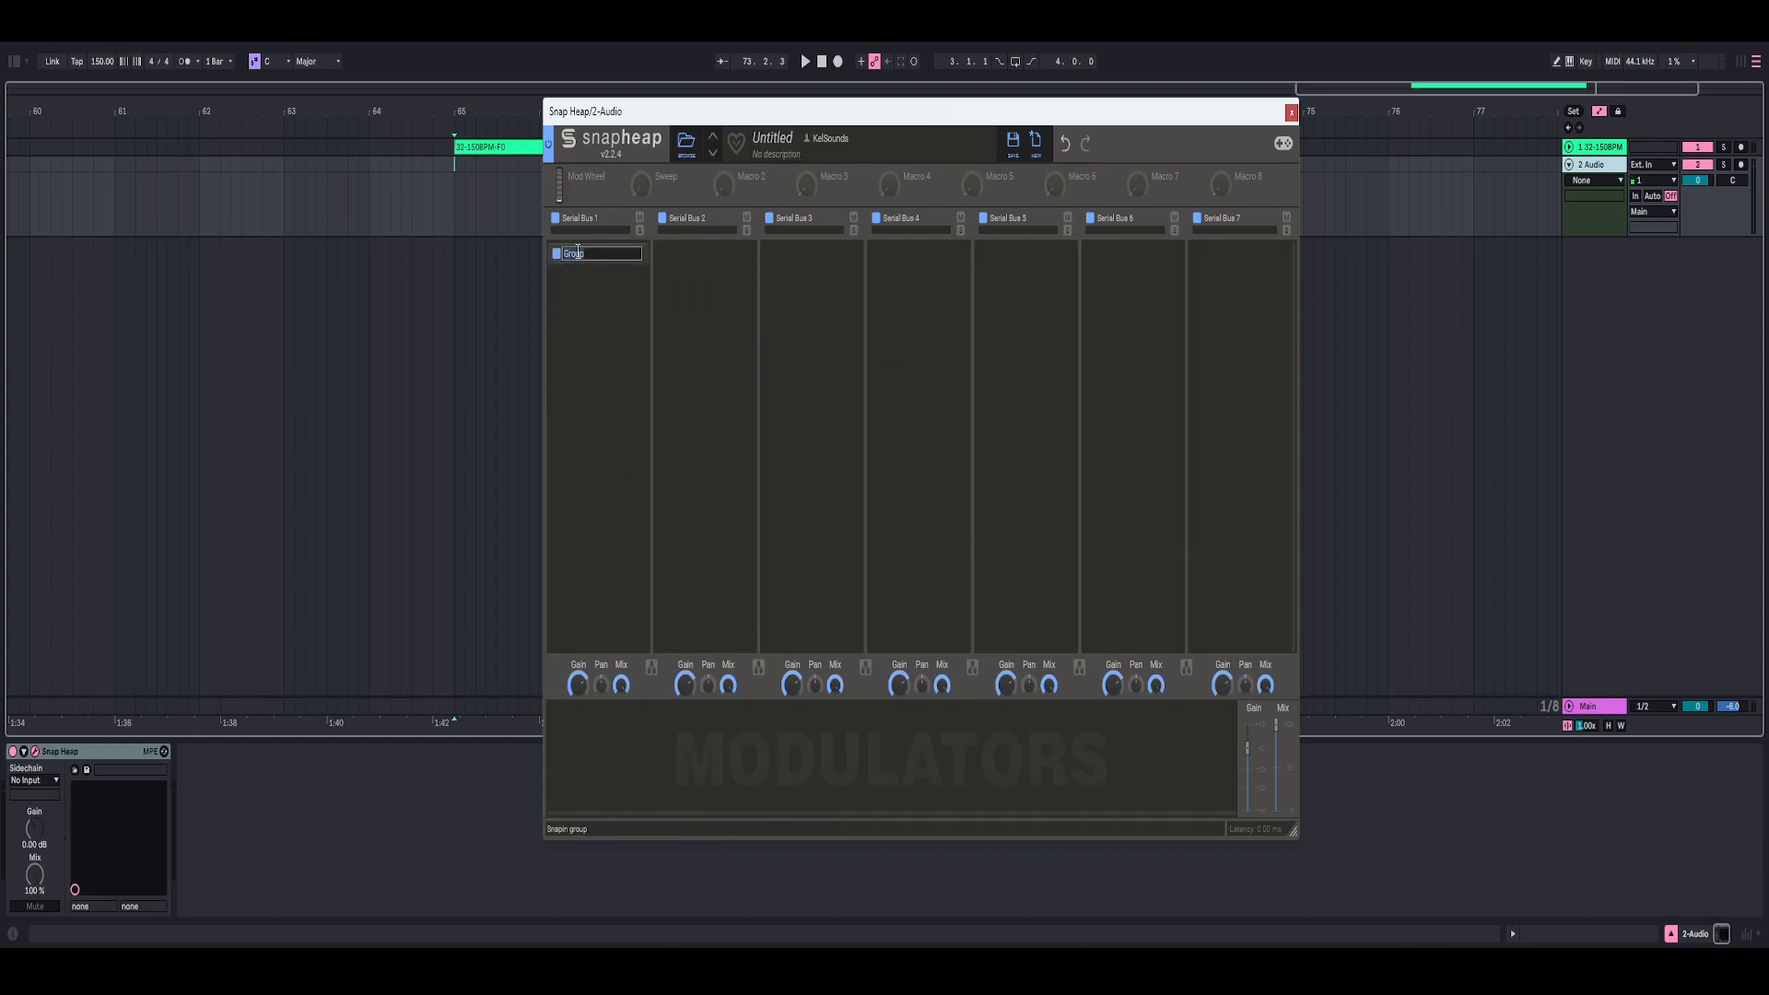
text(Filter Stuff)
key(Return)
Step: Put three Filter snapins in the Filter Stuff group by duplicating the first, with the second and third disabled
click(597, 274)
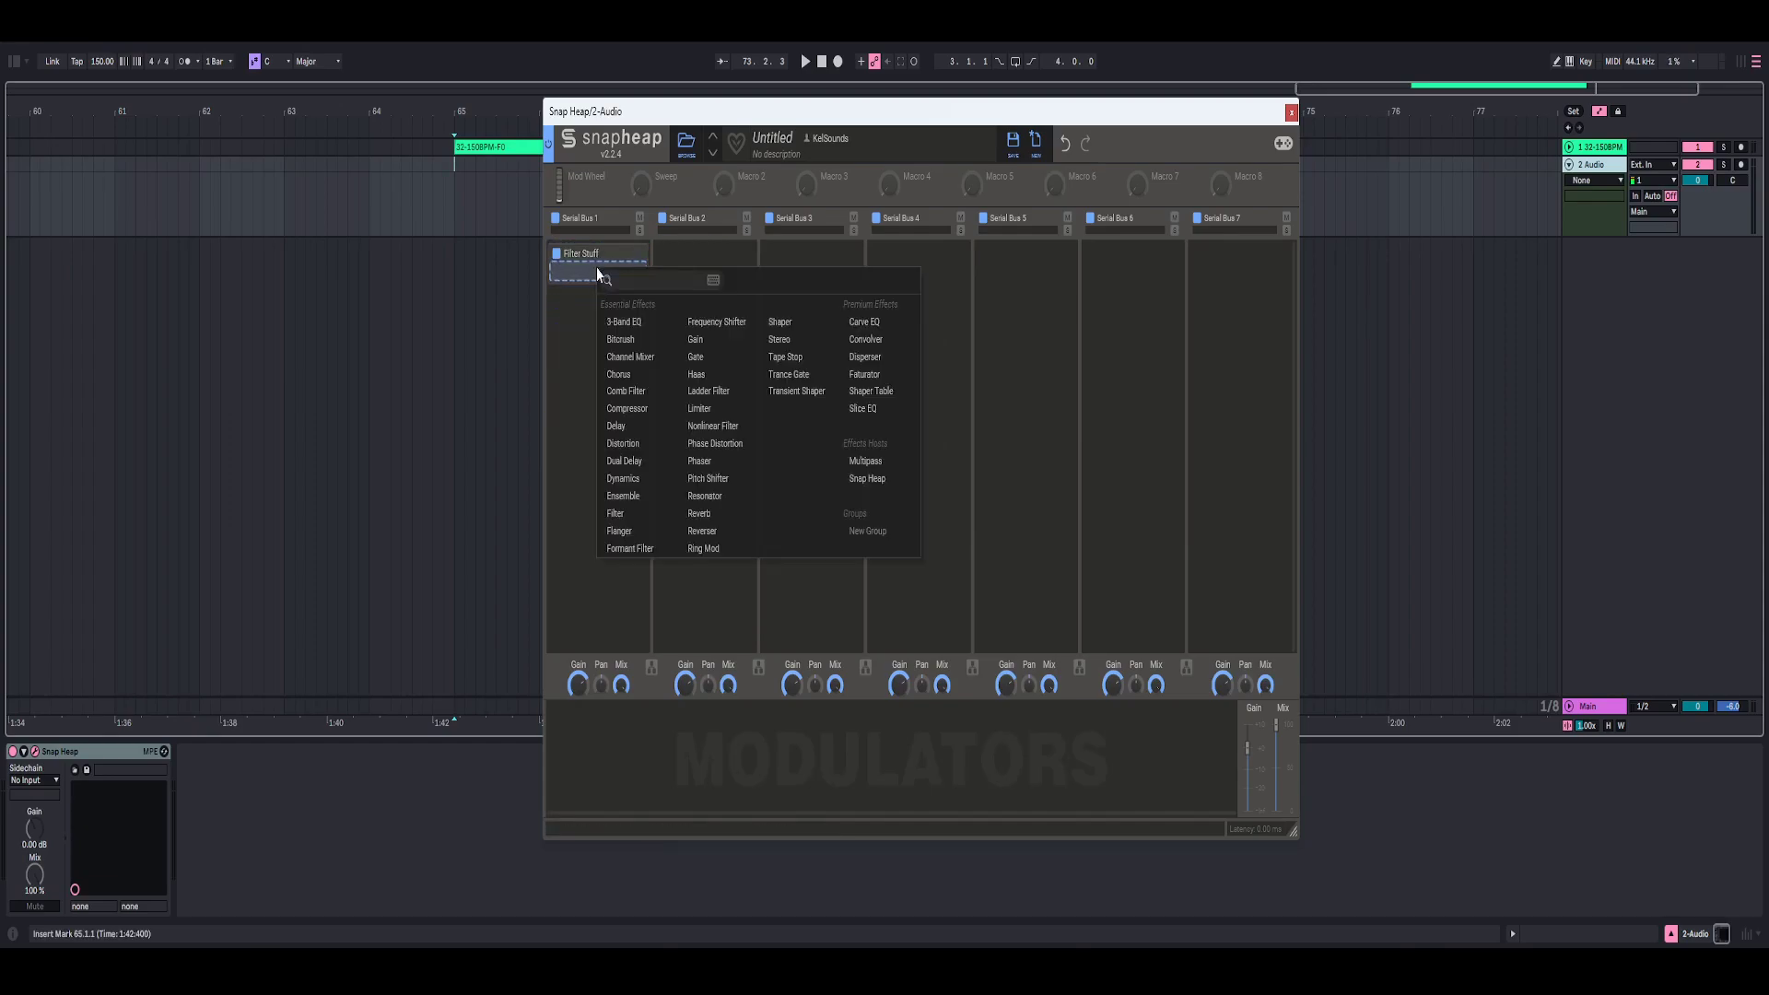
click(624, 521)
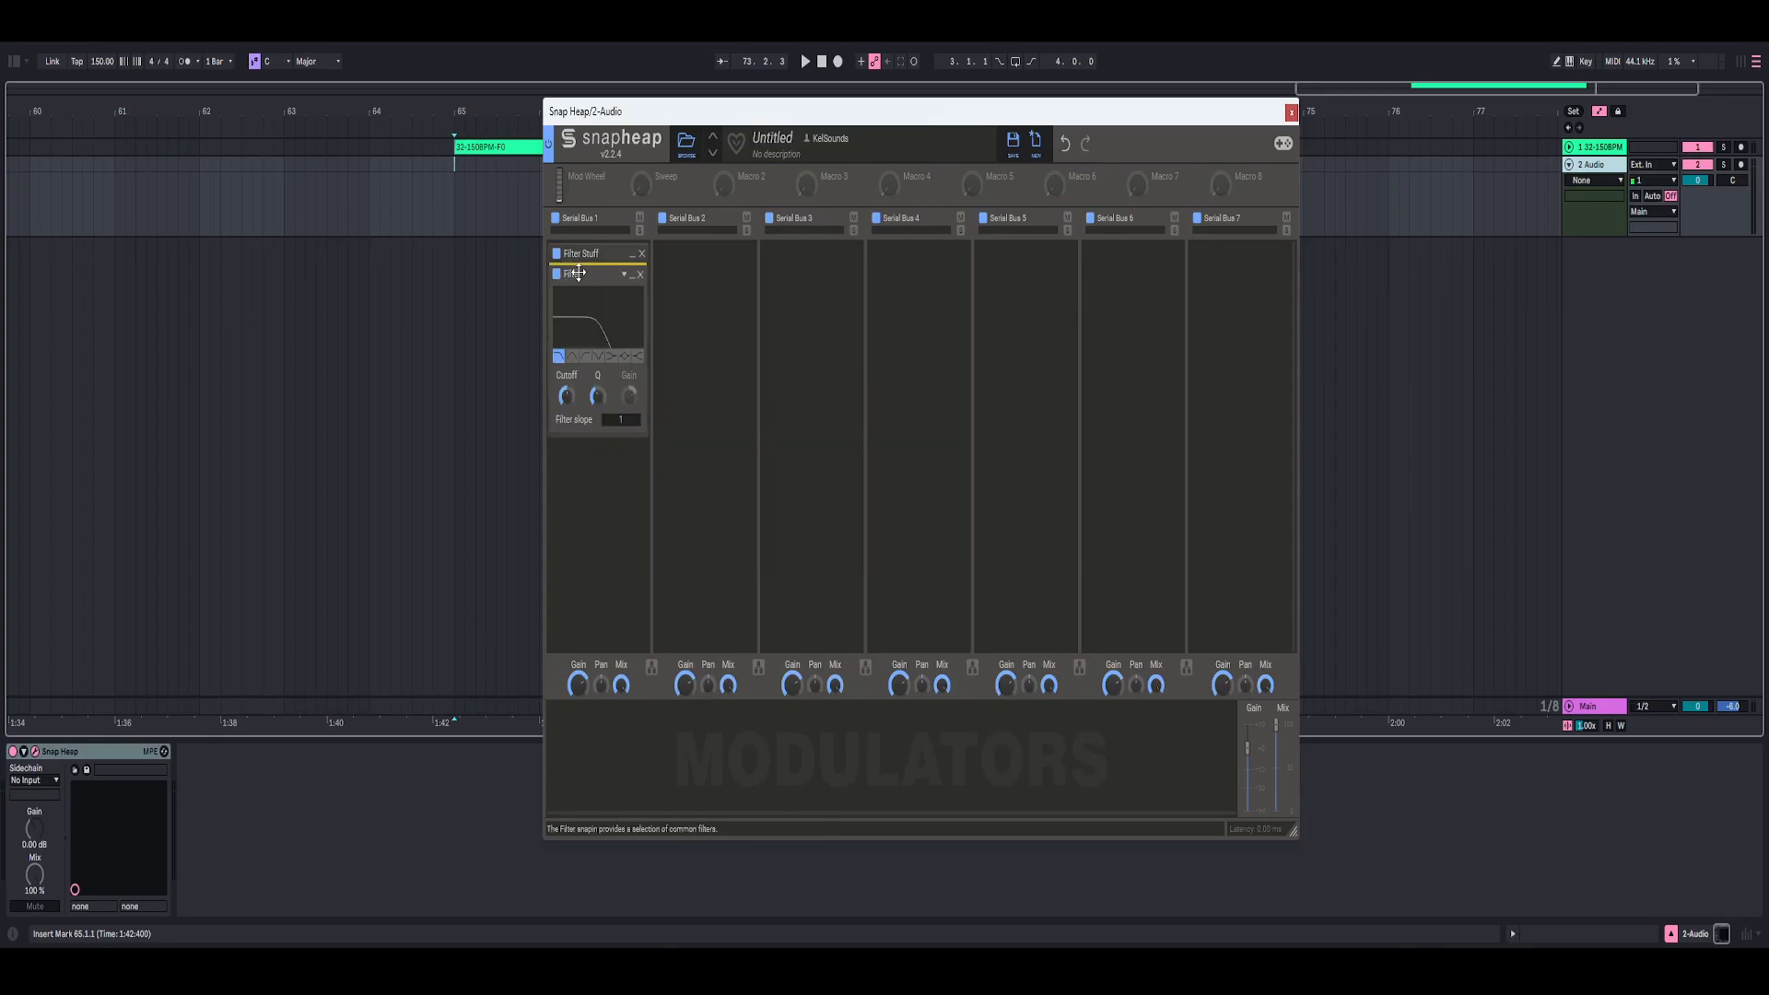
click(632, 274)
key(ctrl+d)
key(ctrl+d)
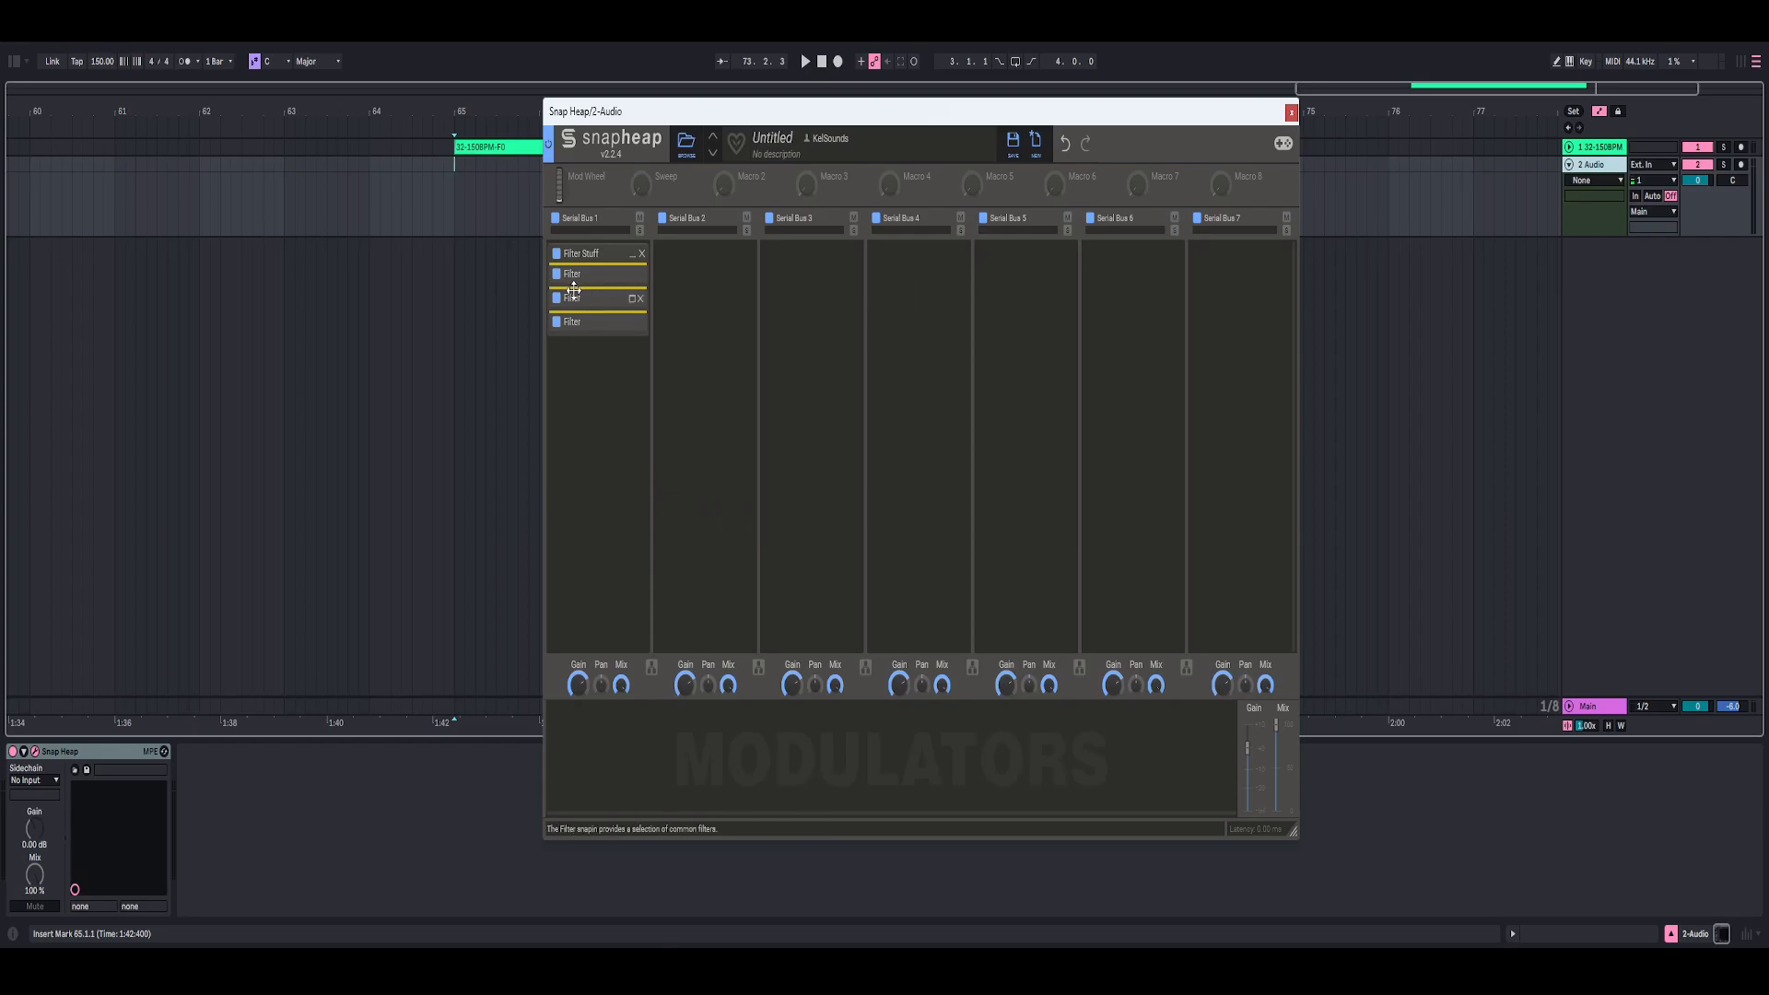
click(557, 299)
click(556, 322)
Step: Set the first filter to High pass and lower its cutoff to the minimum, about 20.4 Hz
click(632, 274)
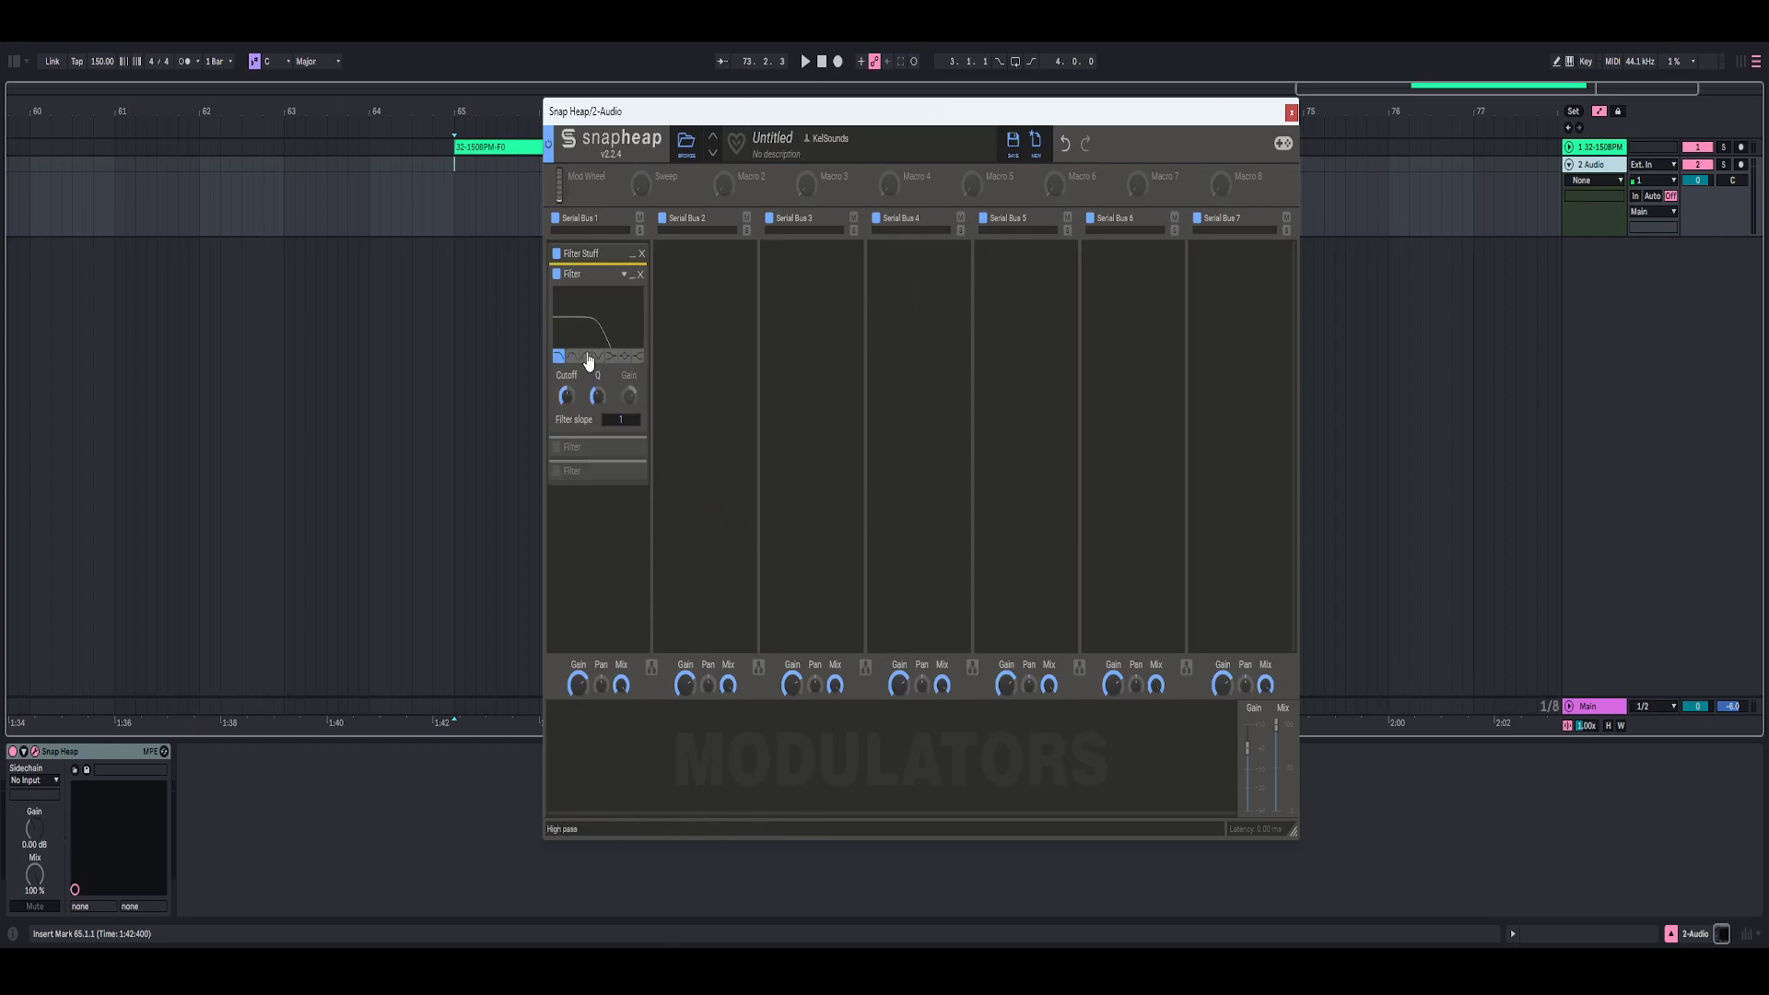
click(588, 357)
drag(566, 396, 566, 410)
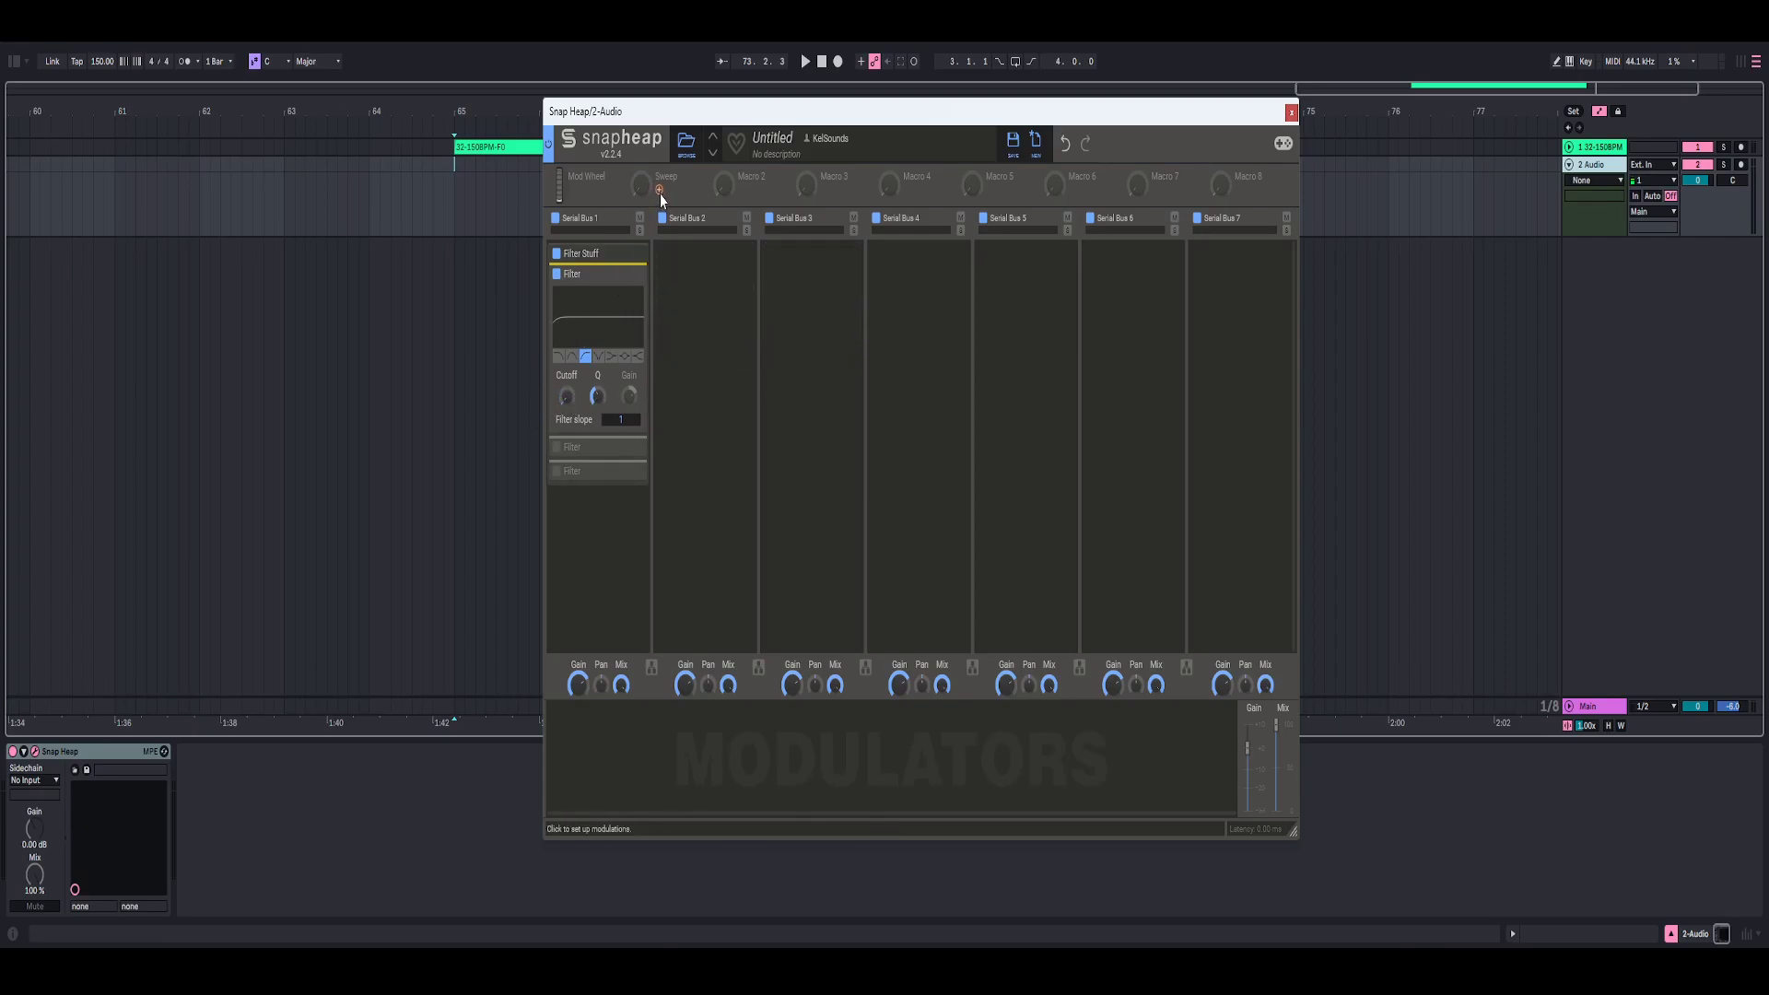
Step: Assign the Sweep macro to the first filter's cutoff with a modulation amount of 87%
drag(659, 190, 567, 414)
text(87)
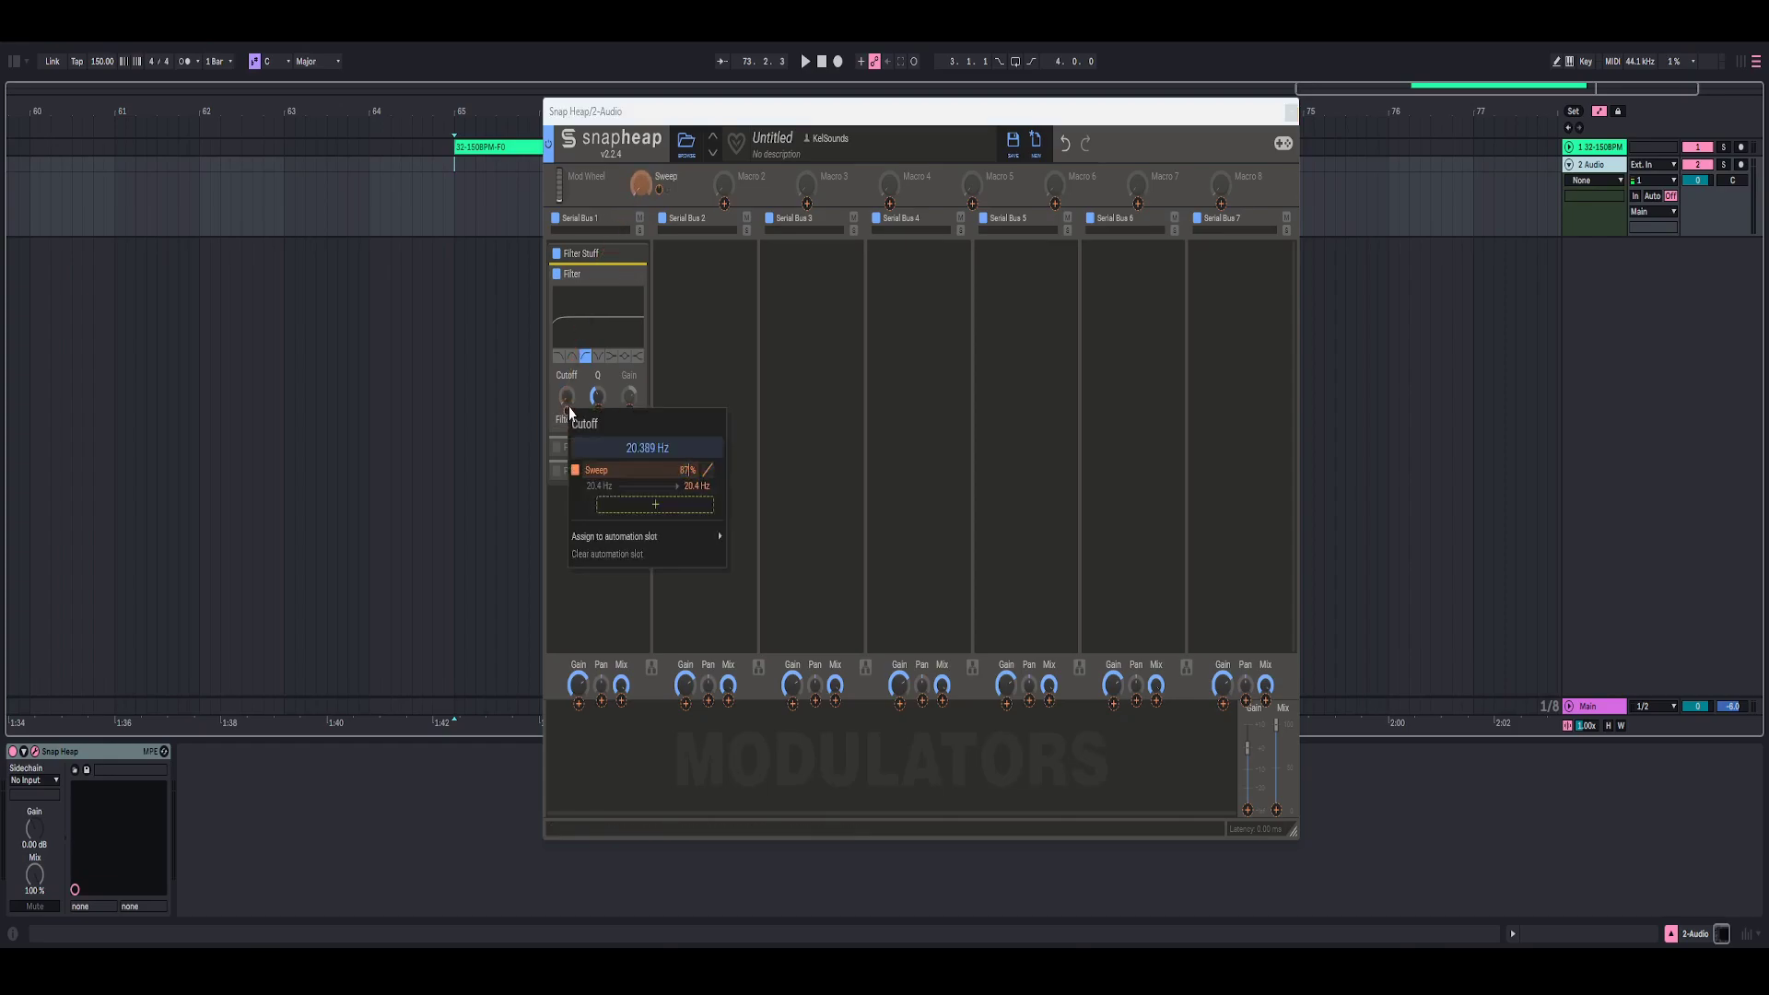
key(Return)
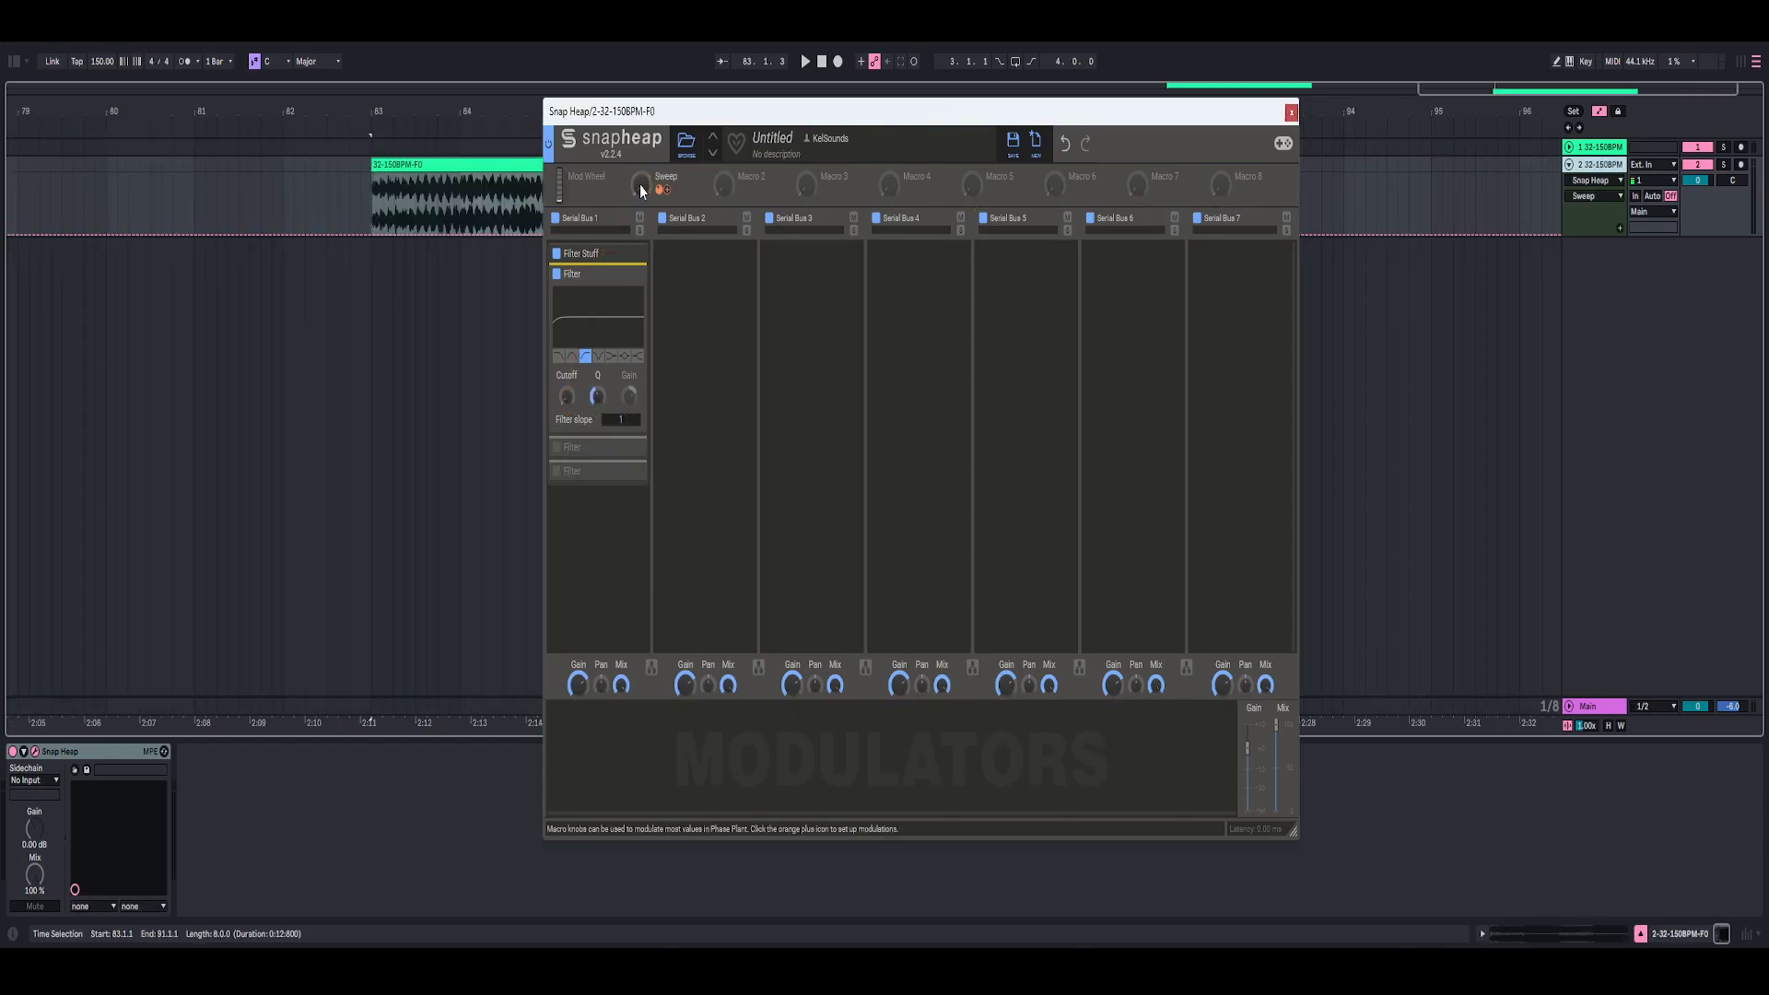
Step: Start auditioning the Sweep macro on the clip and lower the second track's volume
key(space)
drag(640, 189, 641, 267)
key(space)
drag(1696, 181, 1697, 212)
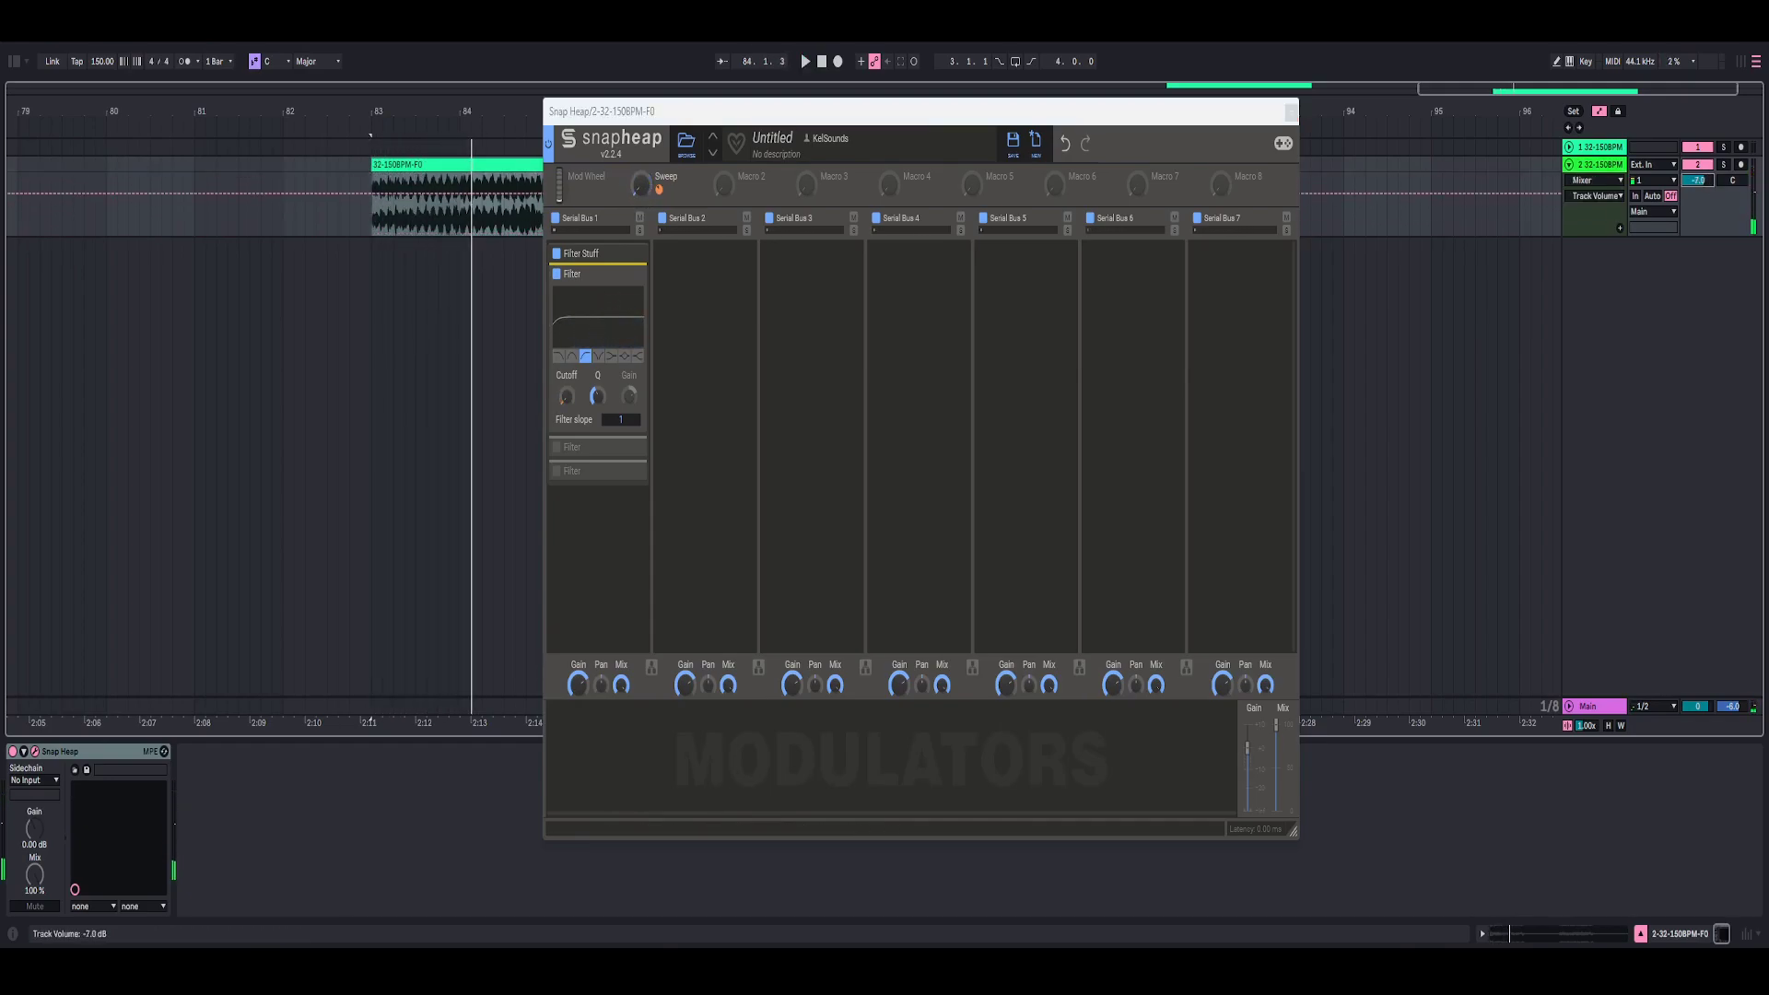
Step: Play the clip while turning the Sweep macro to audition the high-pass cutoff sweep
key(space)
mouse_move(641, 184)
mouse_down()
mouse_move(641, 64)
mouse_move(641, 190)
mouse_up()
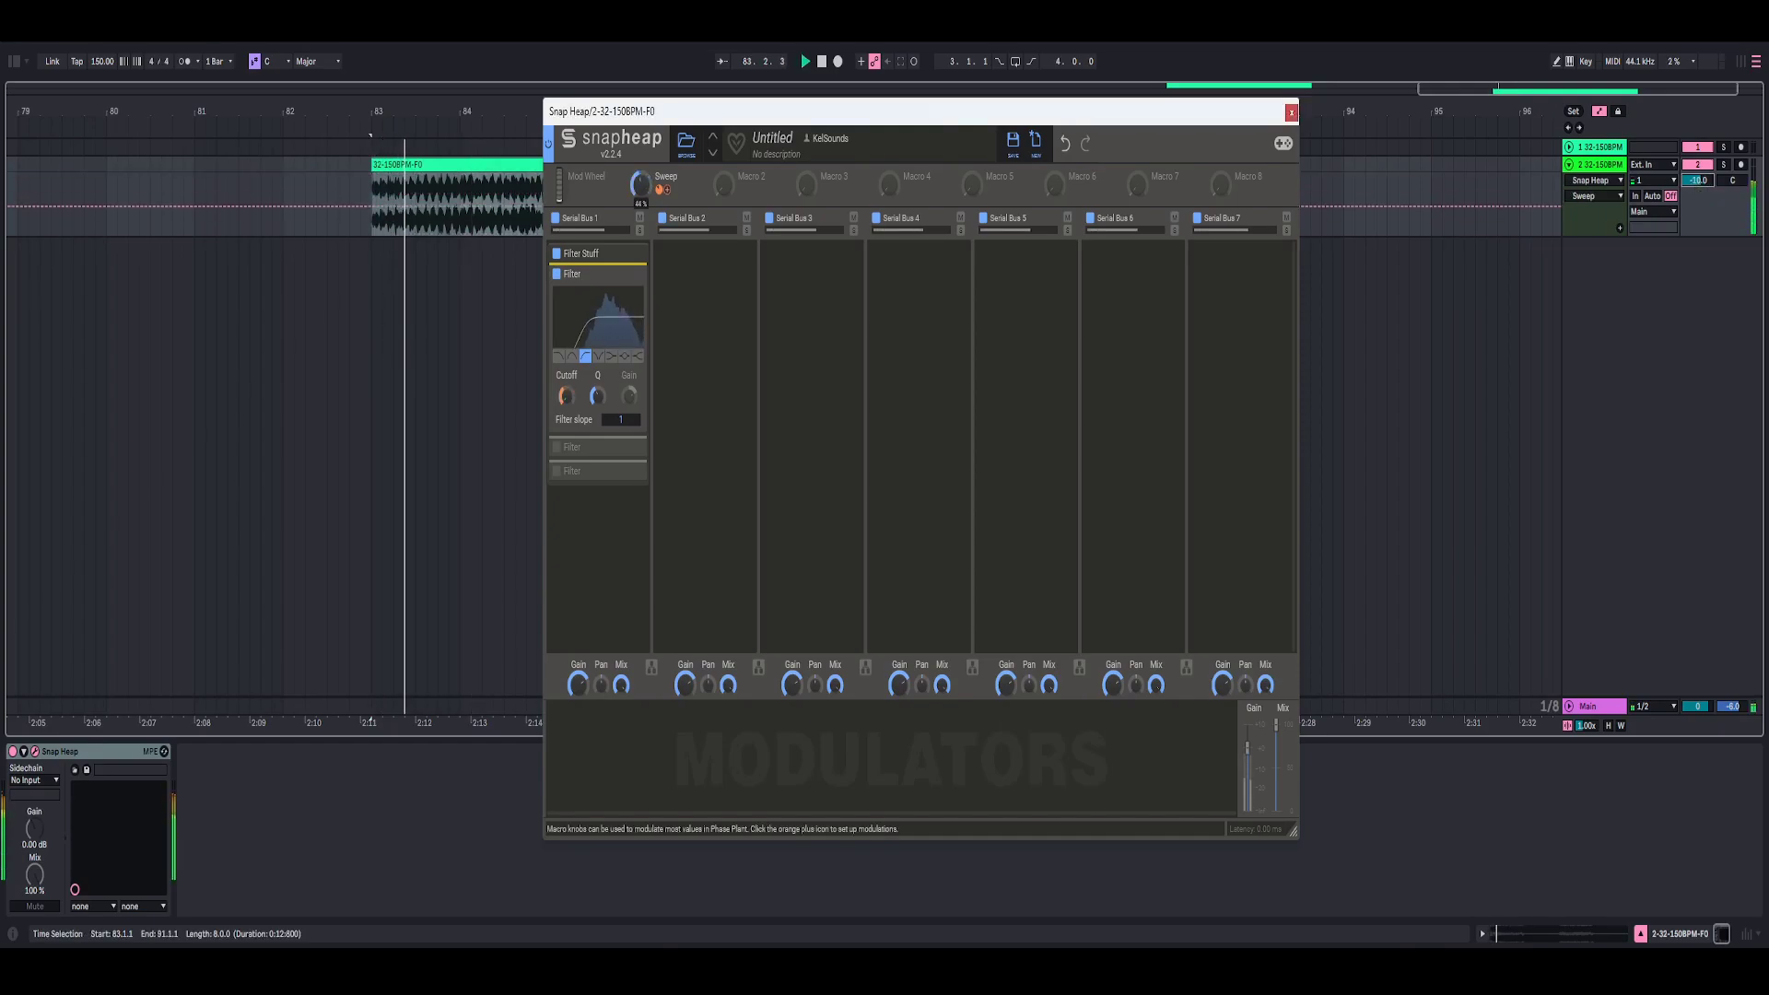
key(space)
key(space)
key(space)
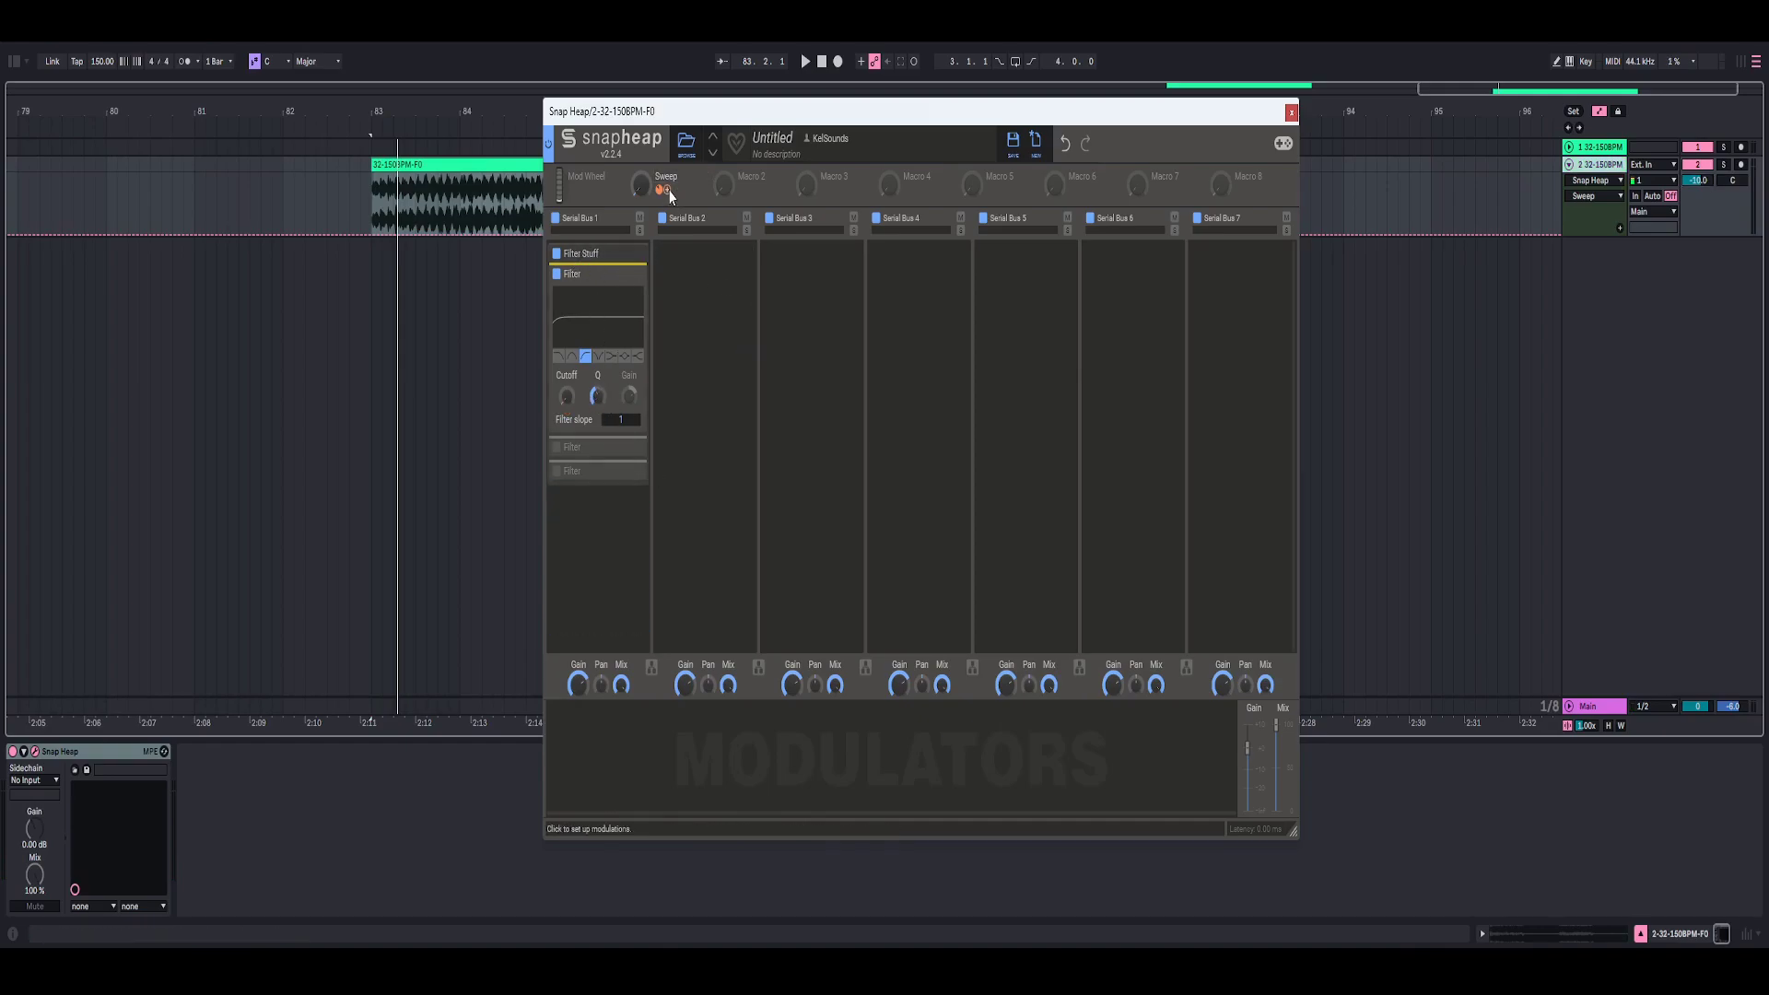
Step: Assign the Sweep macro to the first filter's Q with a modulation amount of 30%
drag(669, 196, 601, 424)
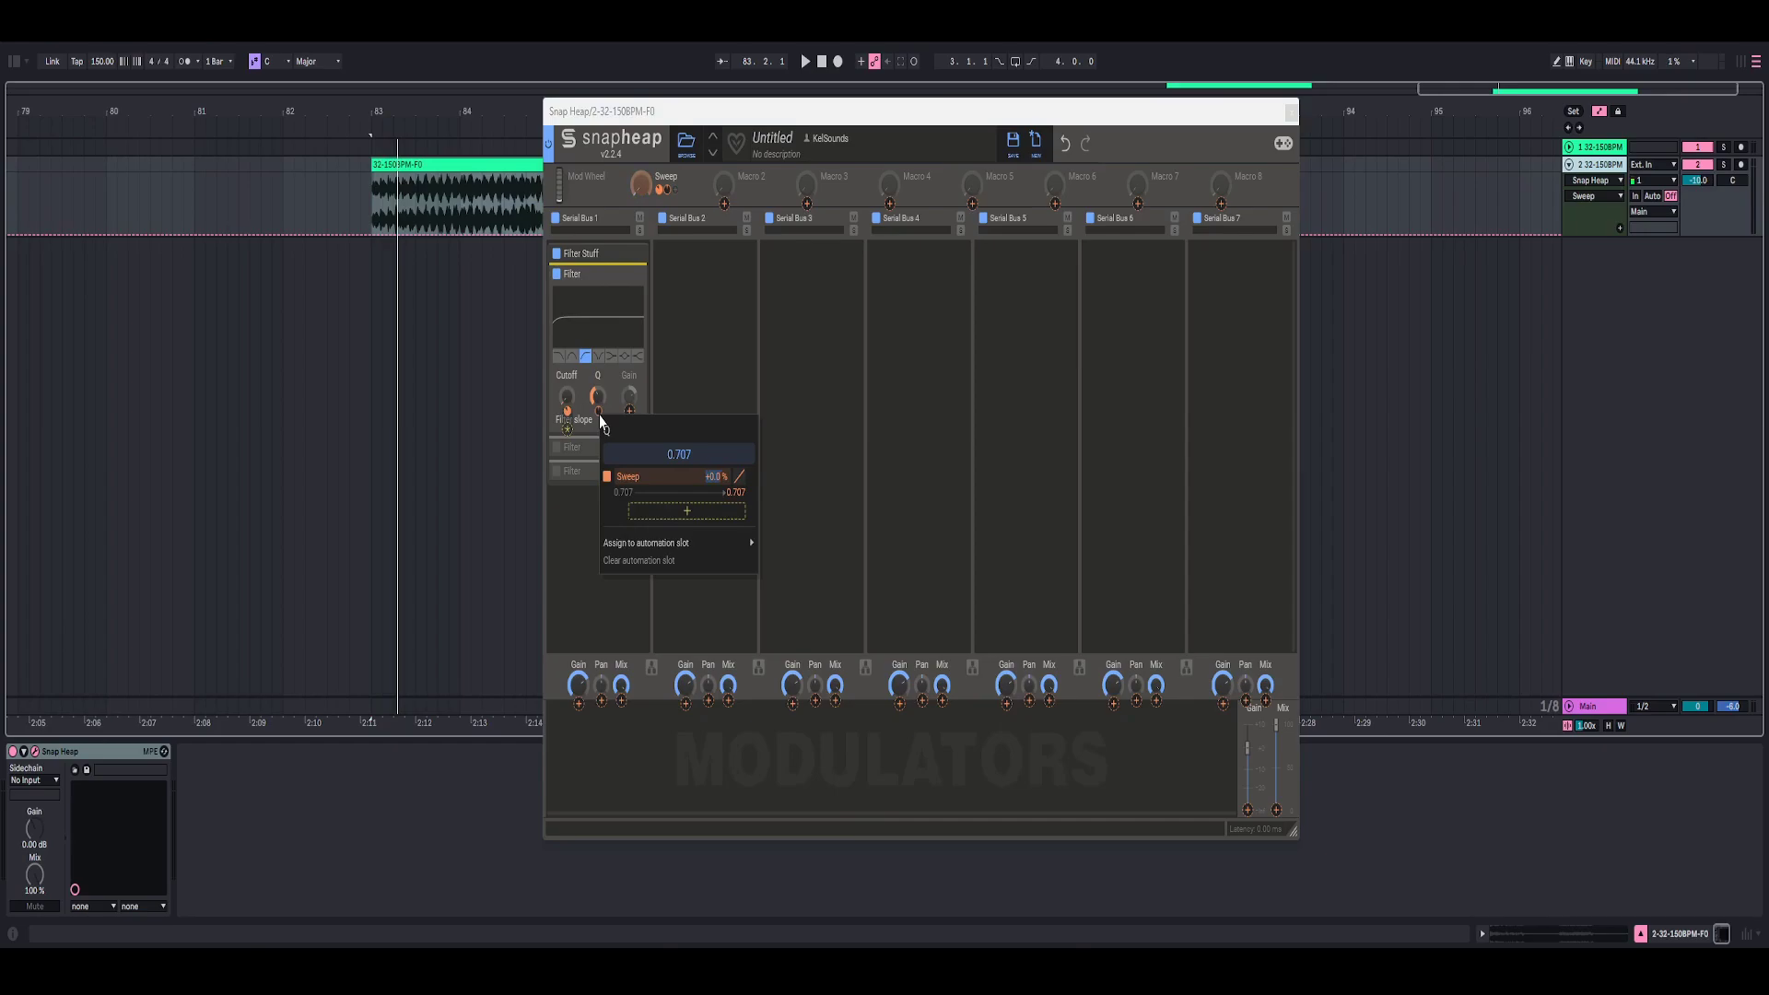
text(30)
key(Return)
Step: Play the clip while turning the Sweep macro to audition the combined cutoff and Q modulation
drag(641, 184, 641, 108)
click(801, 57)
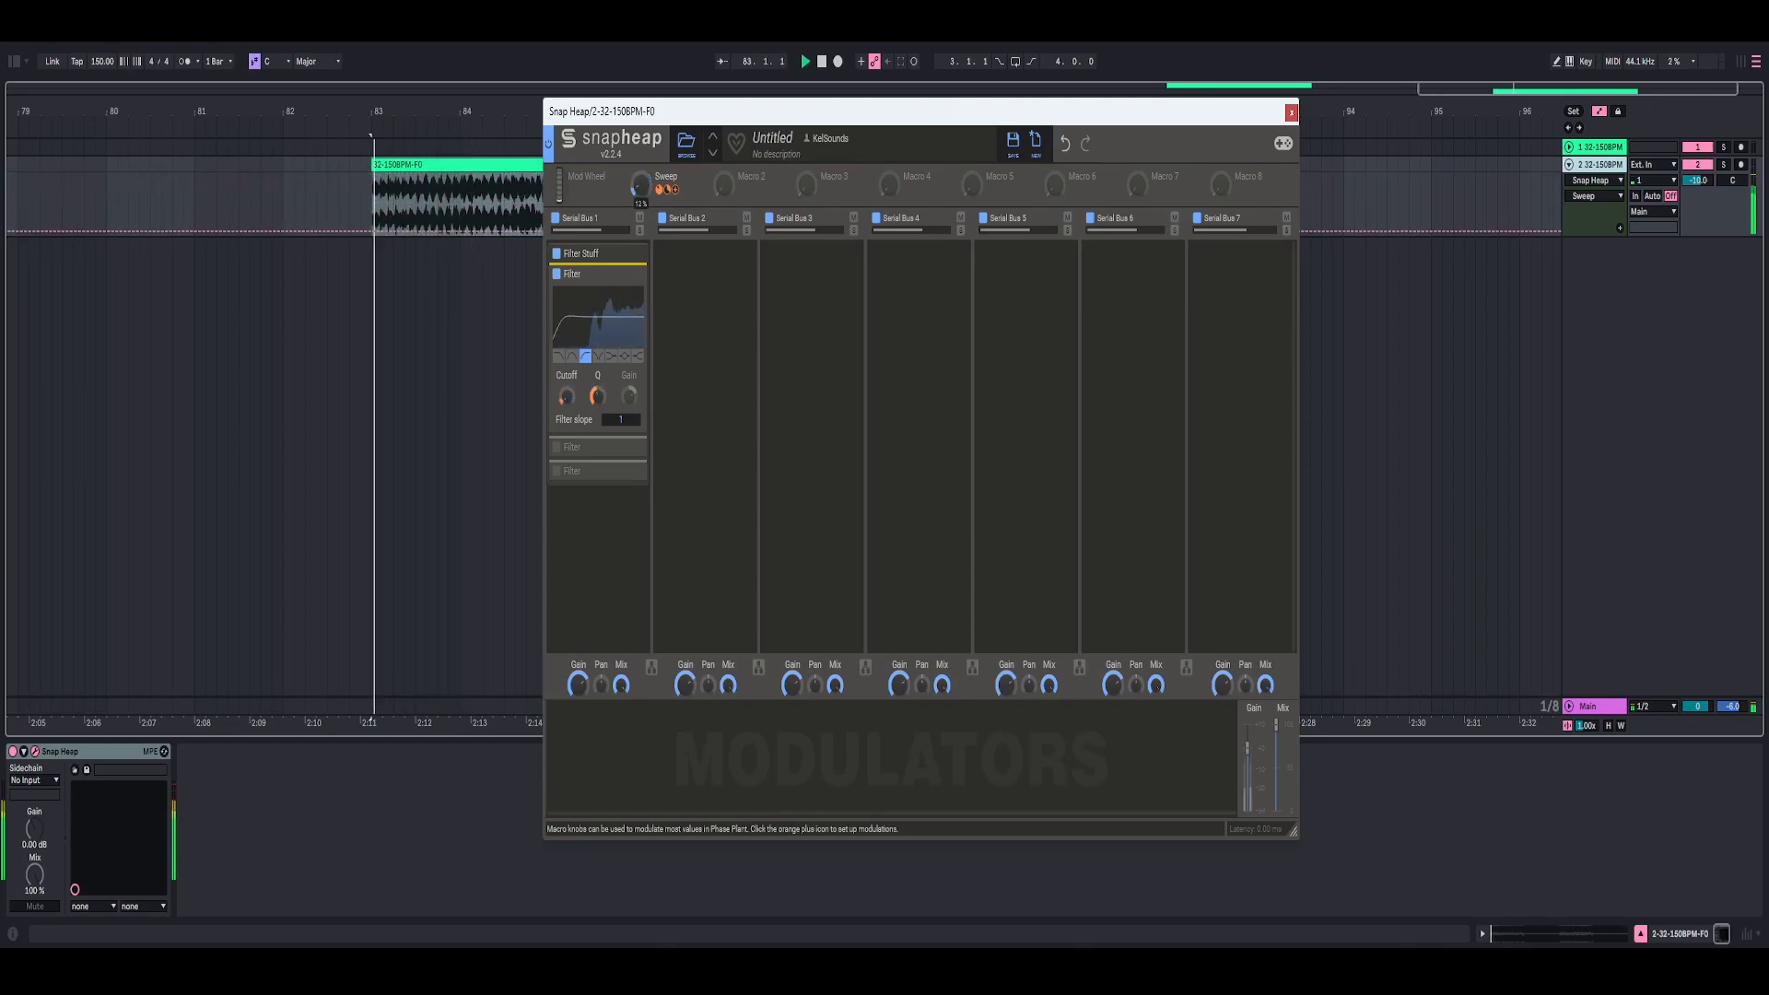
click(801, 57)
drag(641, 184, 641, 248)
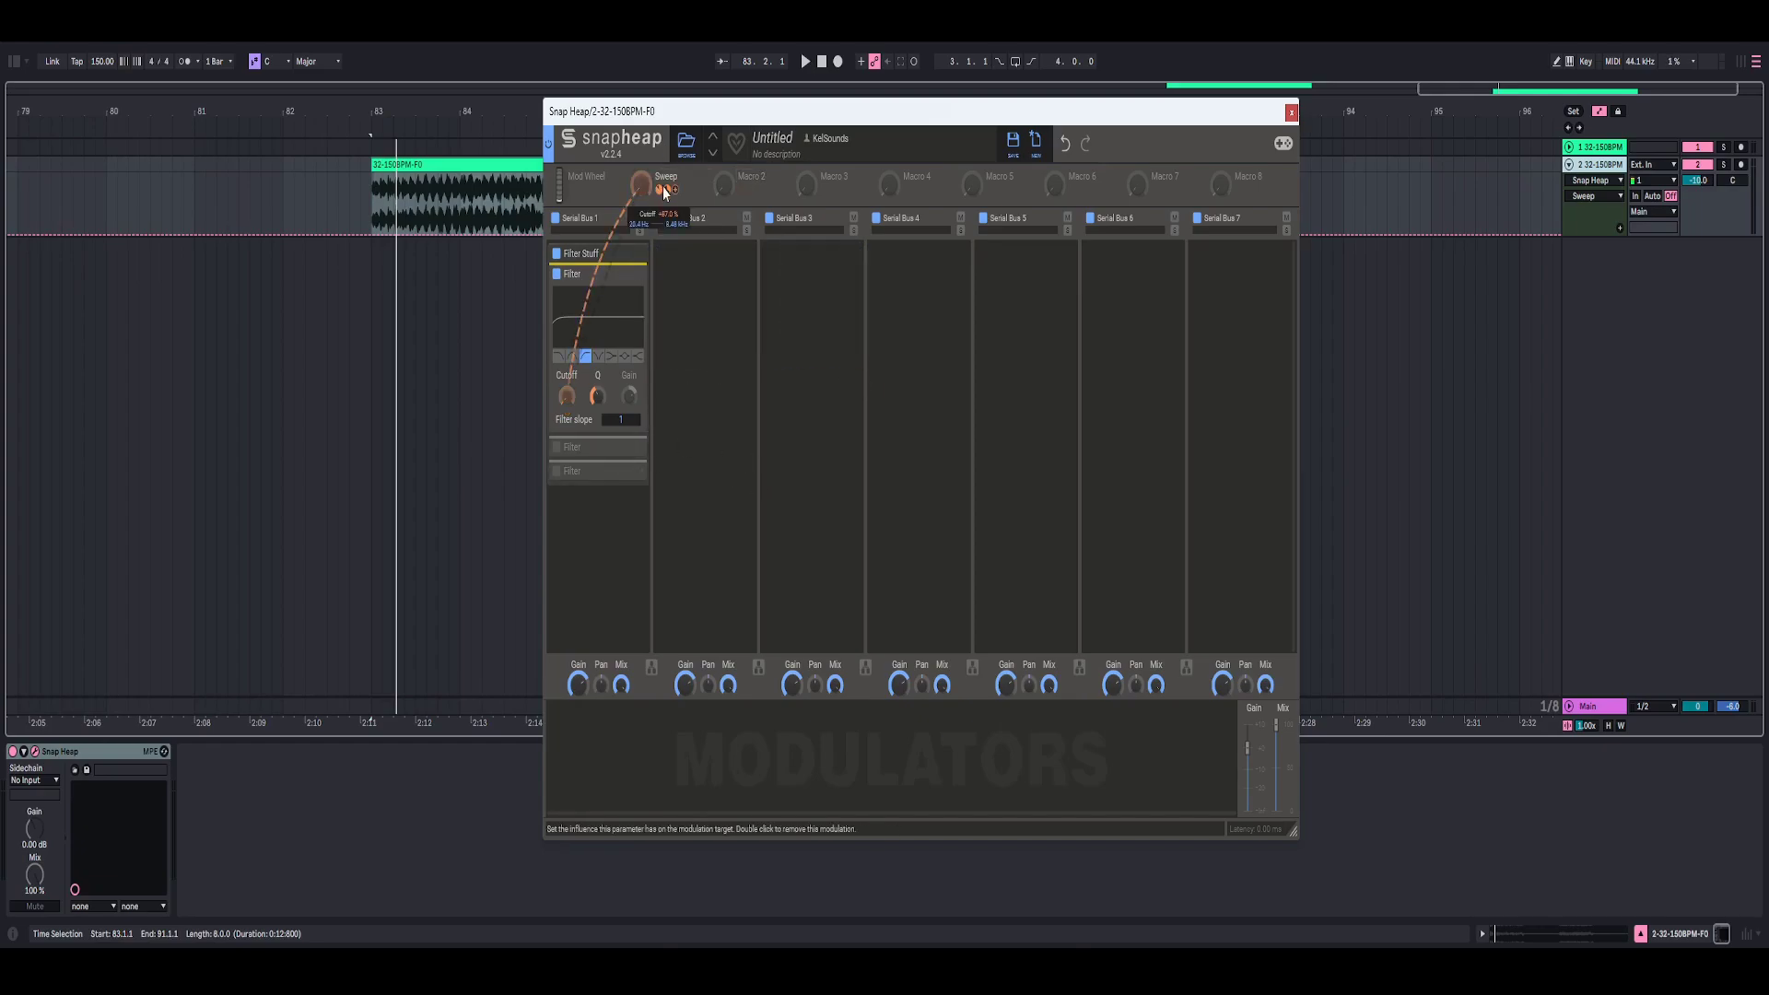
Step: Collapse the first filter, then enable the second, set it to Notch and raise its cutoff to the maximum, 20480 Hz
click(631, 274)
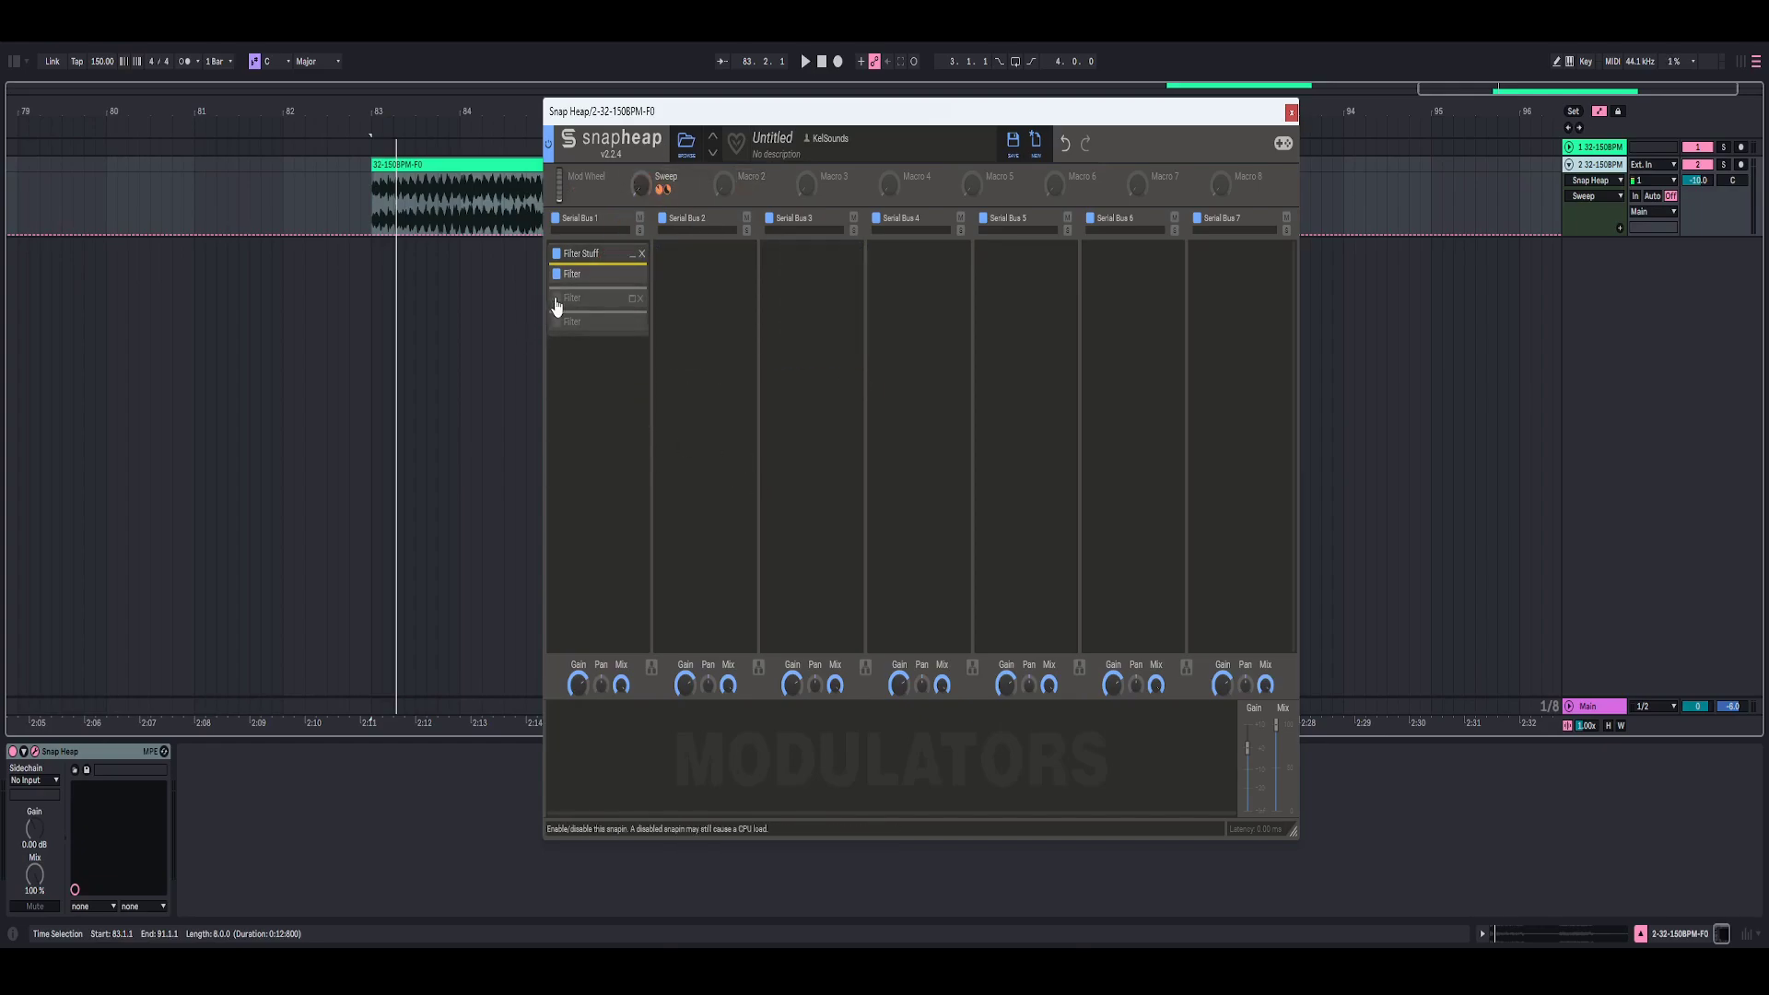
click(557, 298)
click(631, 299)
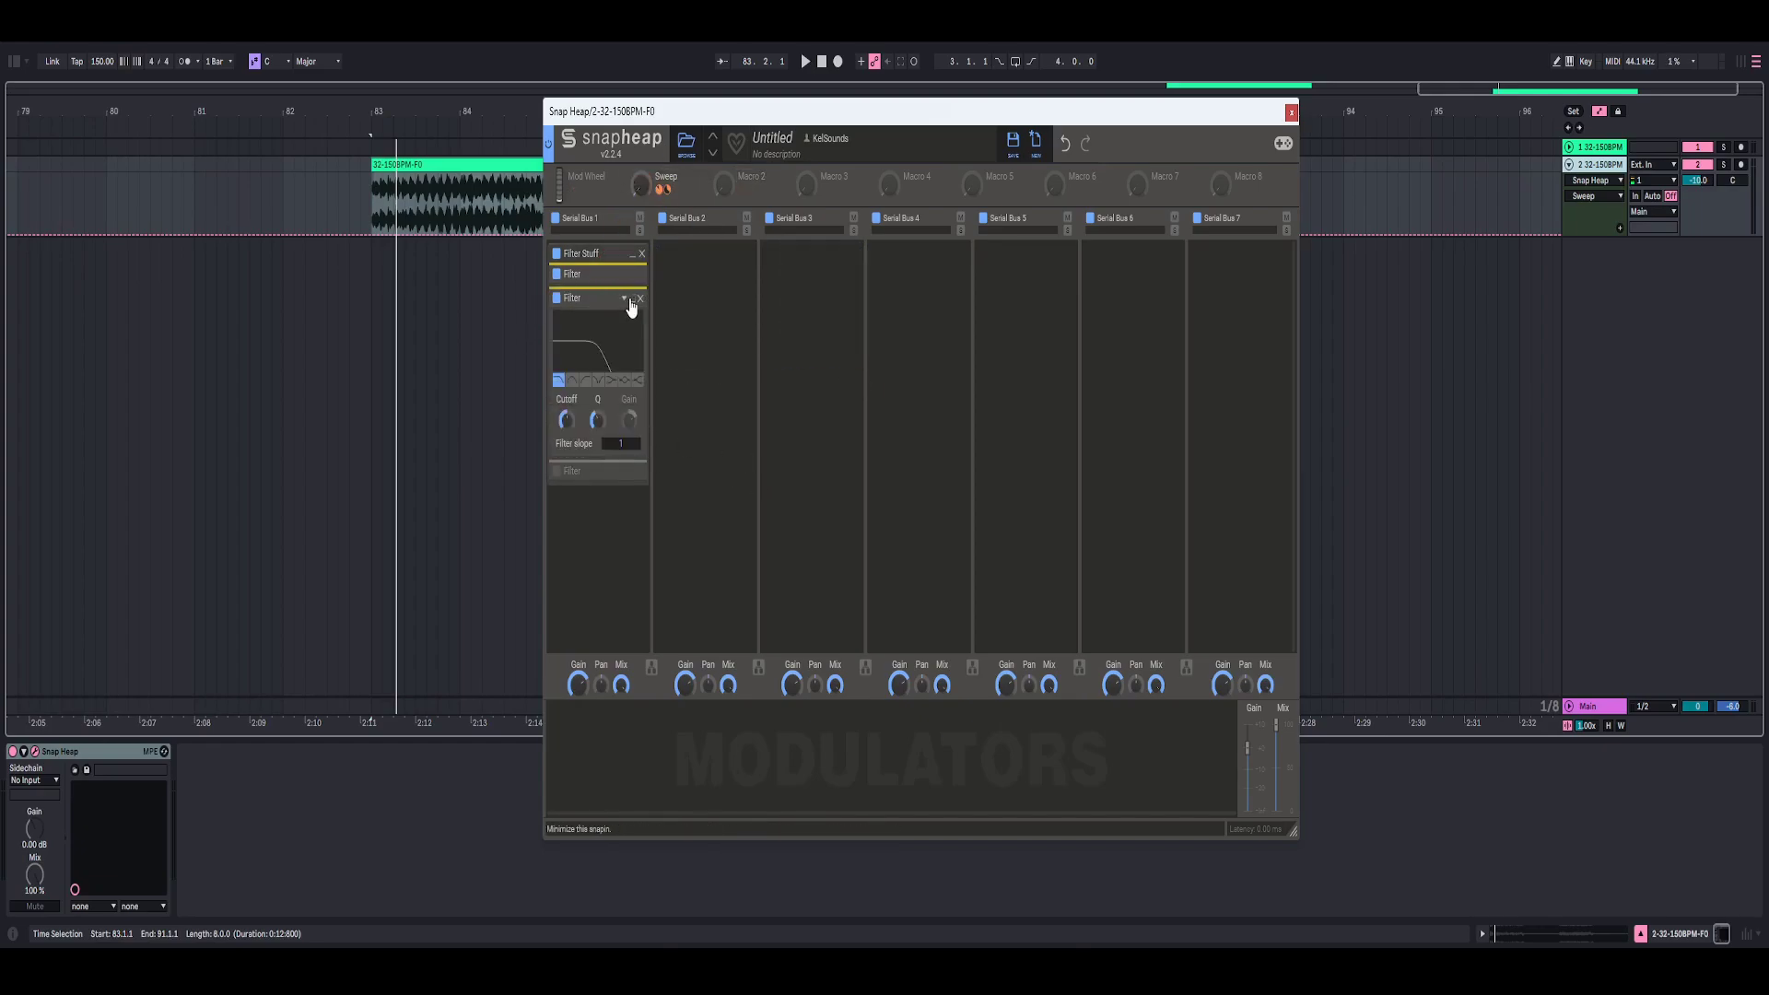
click(597, 379)
drag(566, 420, 566, 377)
Step: Assign the Sweep macro to the second filter's cutoff with a full negative modulation amount
click(675, 188)
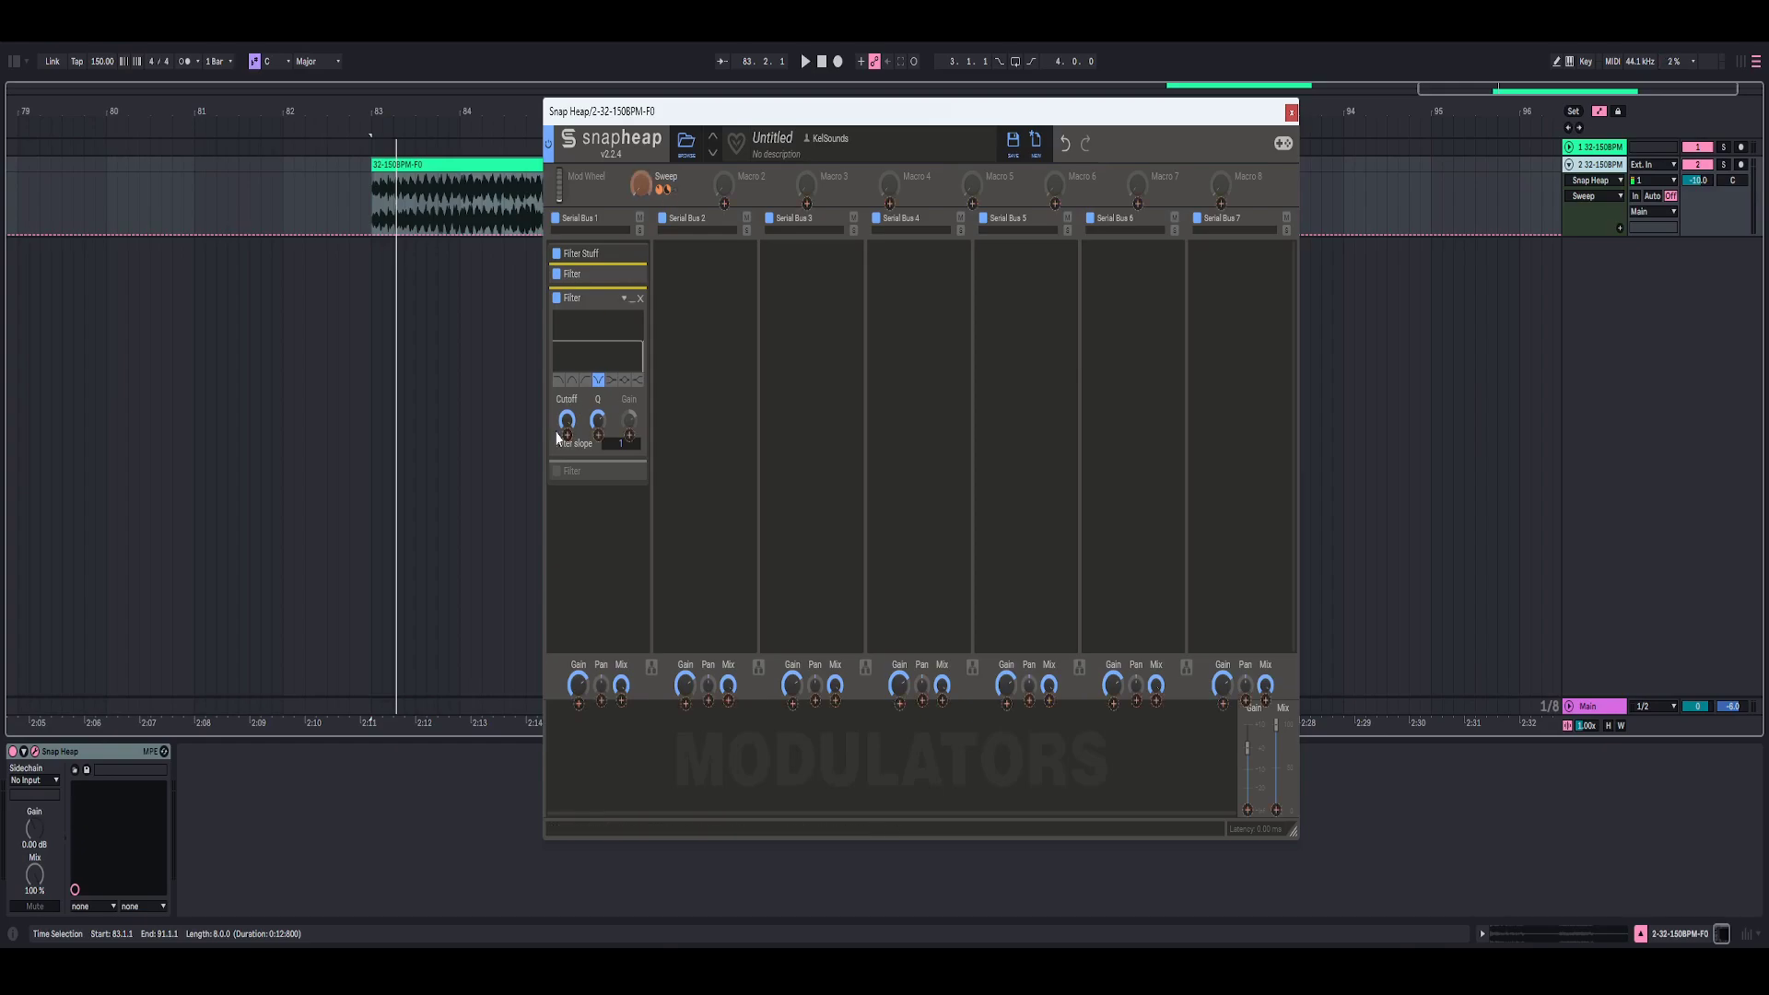
drag(557, 438, 568, 442)
key(BackSpace)
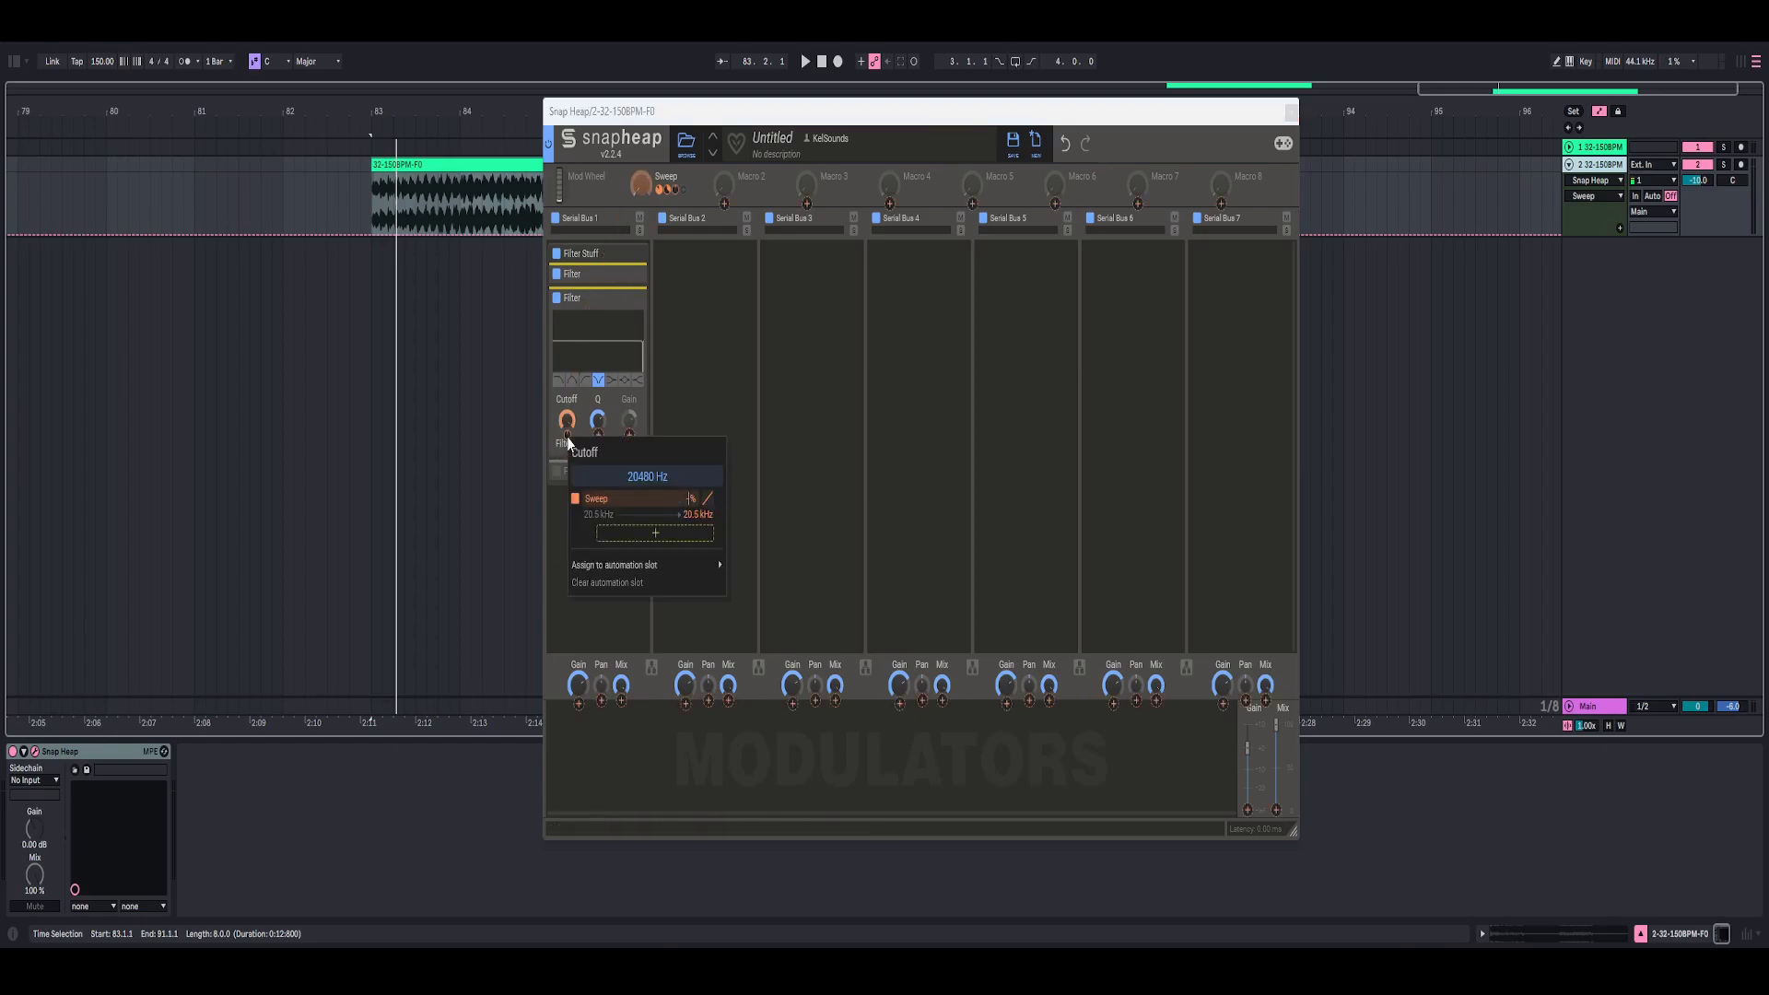
text(-10.0)
key(Return)
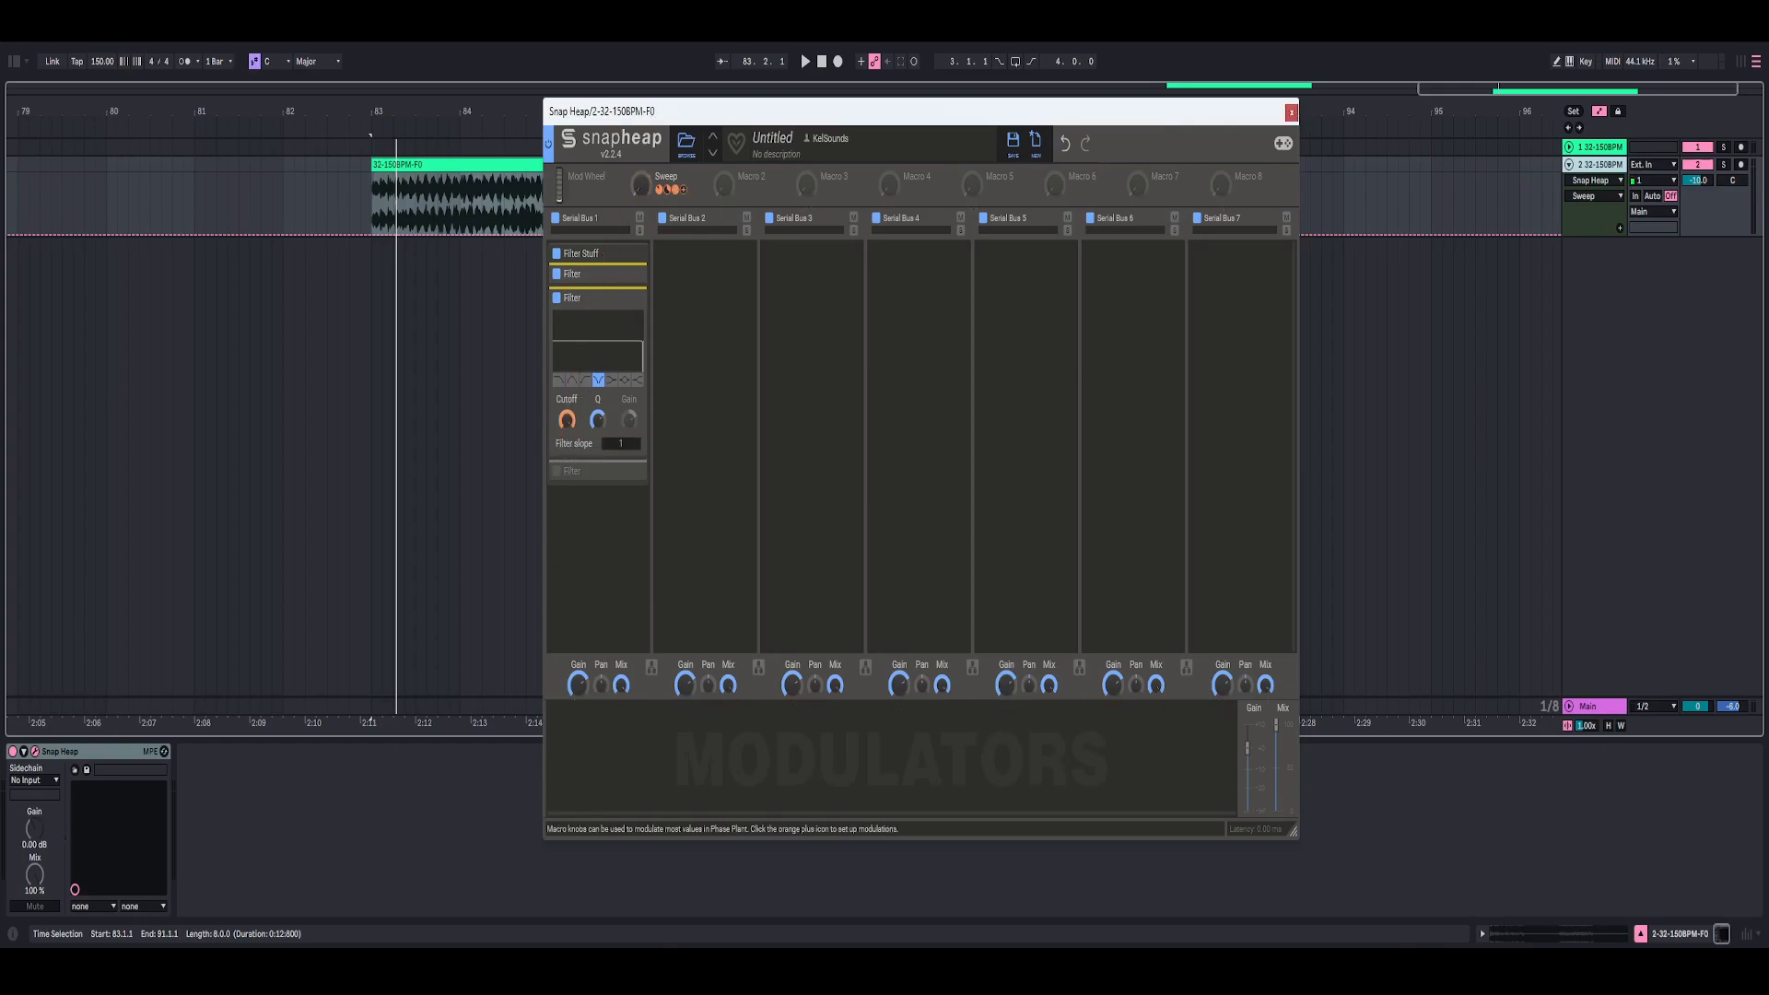
Step: Play the clip while turning the Sweep macro to audition the downward-moving notch filter
click(802, 57)
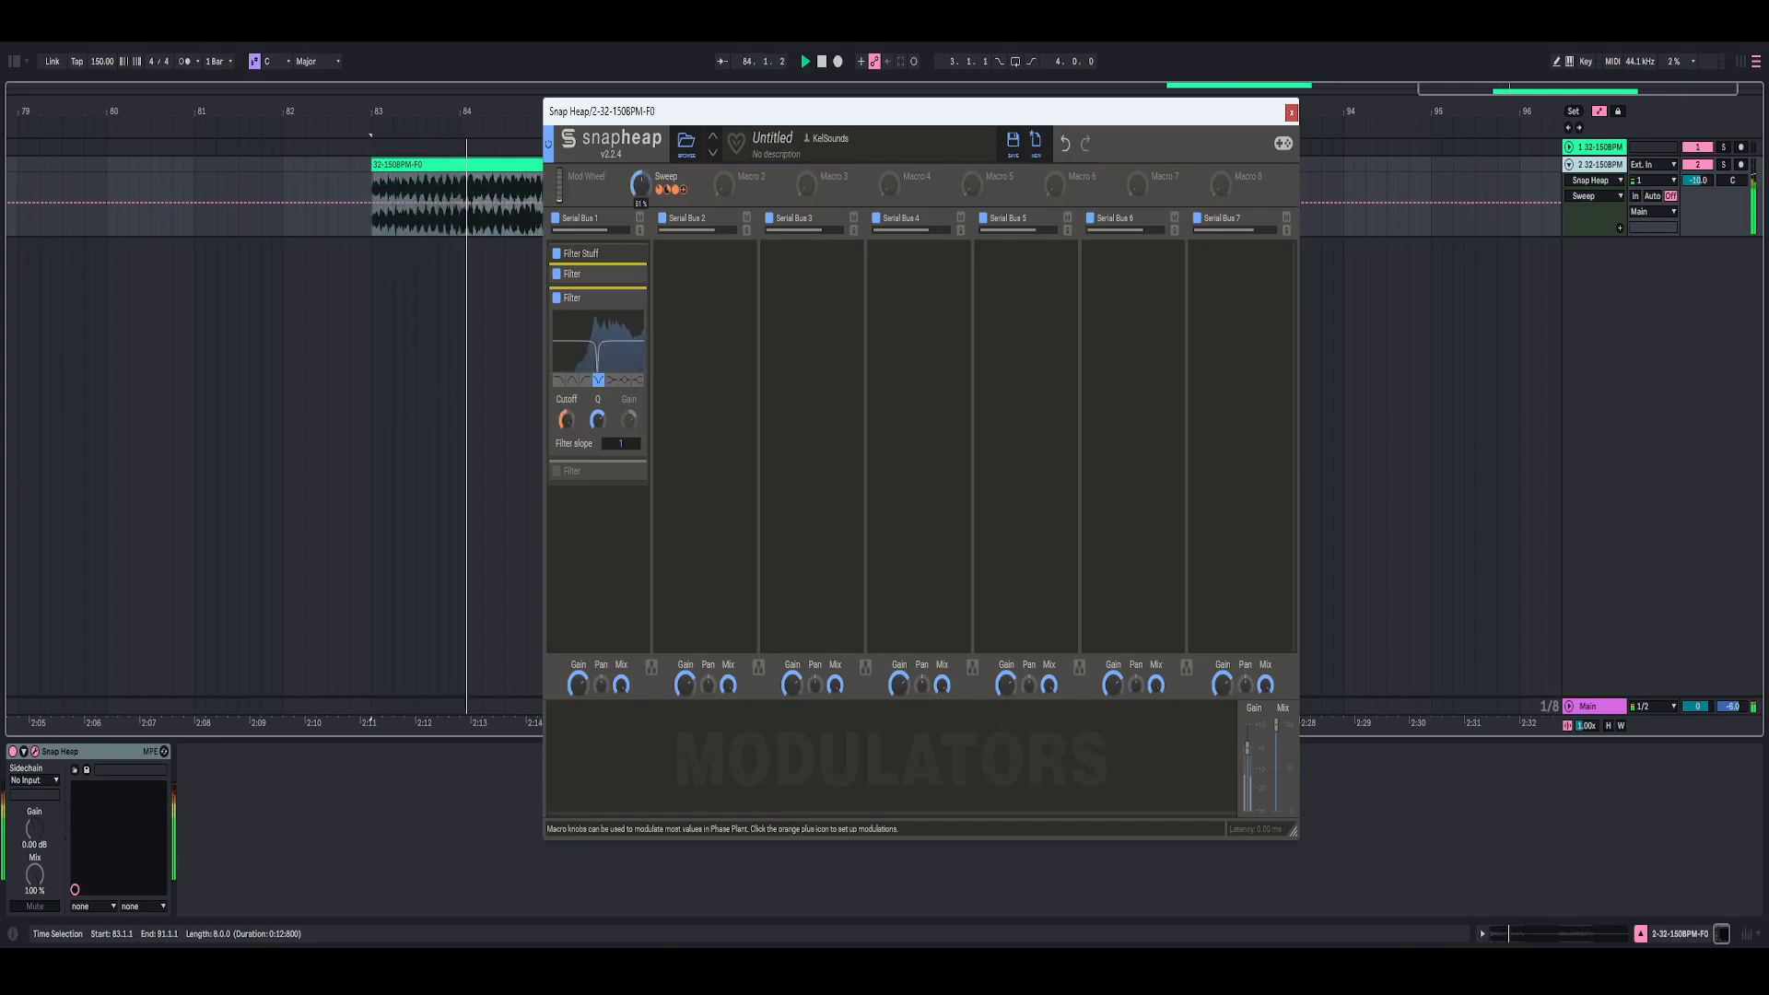
click(802, 55)
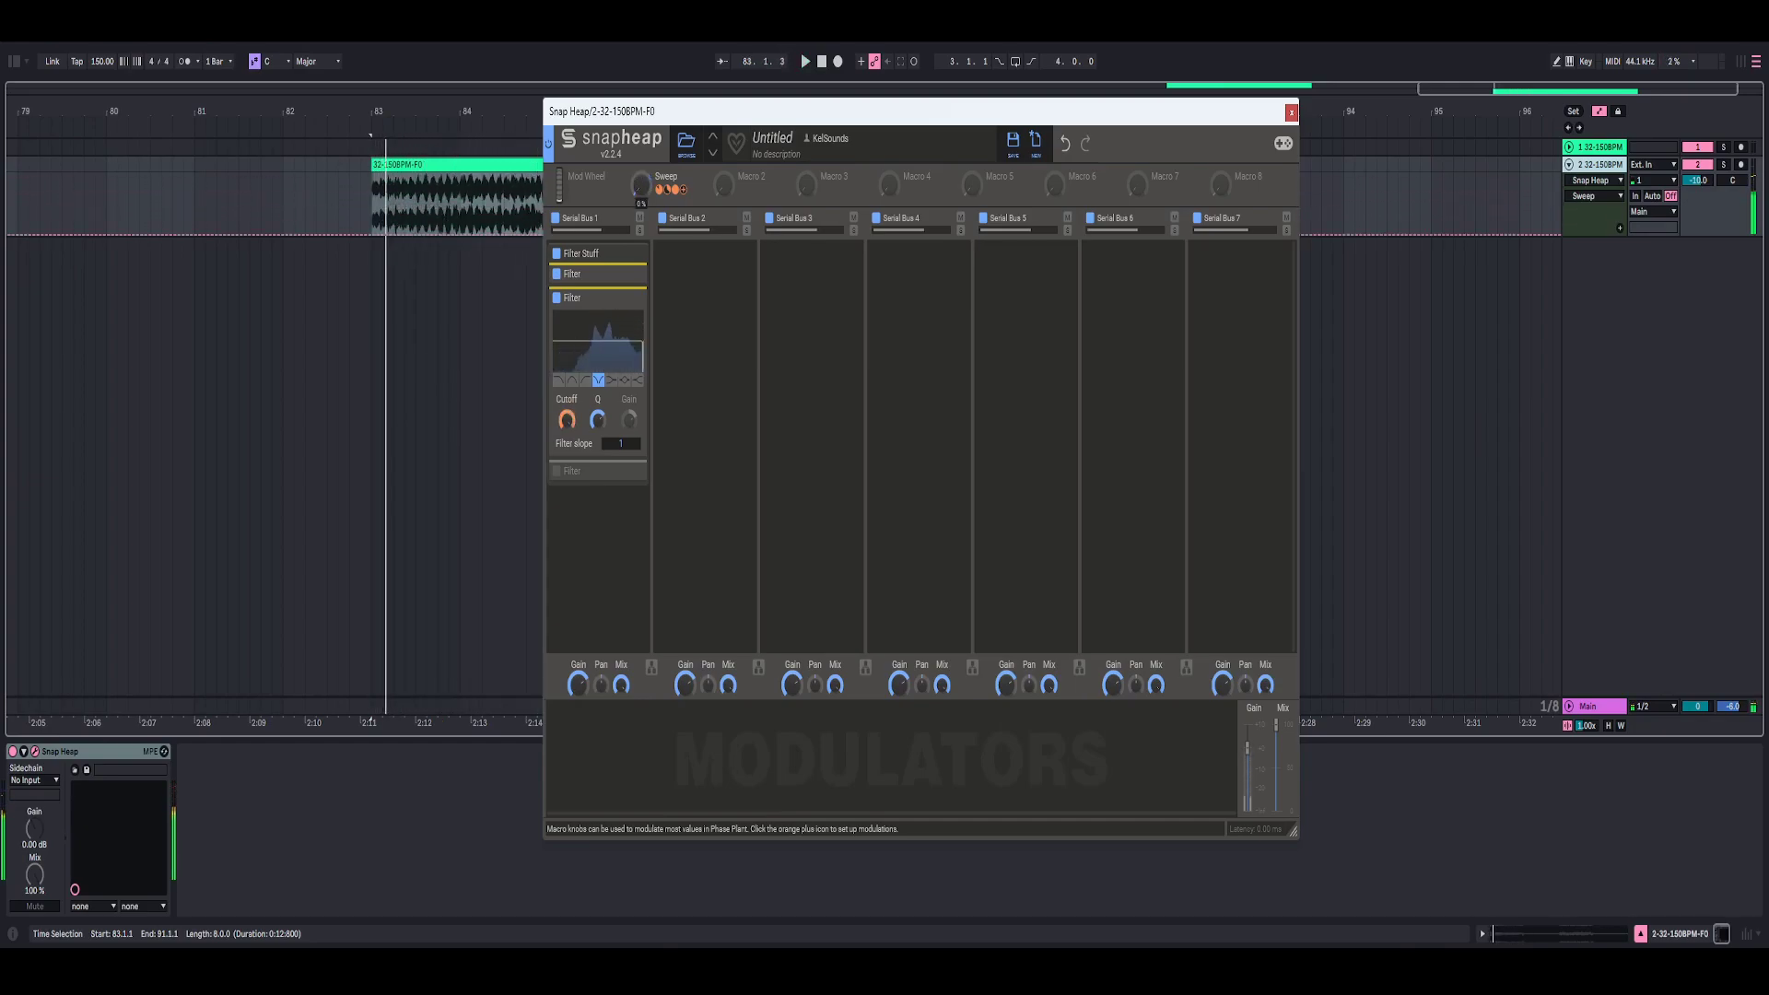
drag(641, 184, 641, 138)
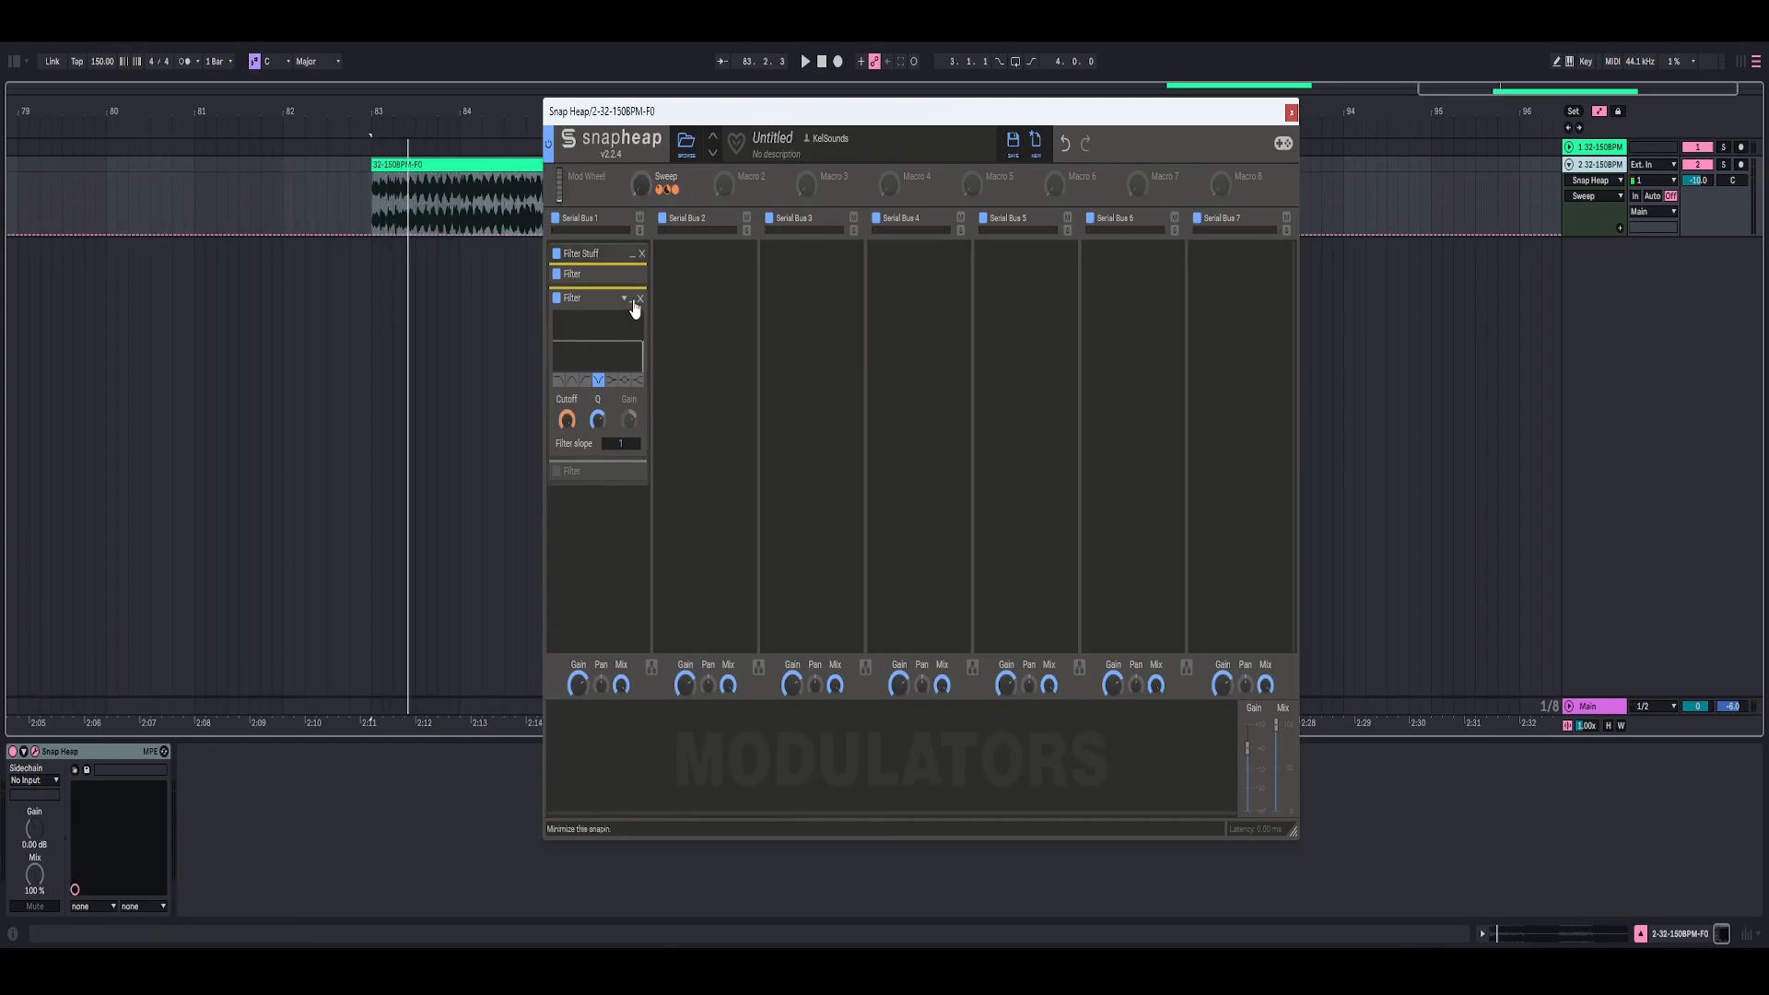
Step: Collapse the second filter, then enable the third, set it to Notch and lower its cutoff to the minimum
click(632, 300)
click(556, 322)
click(631, 323)
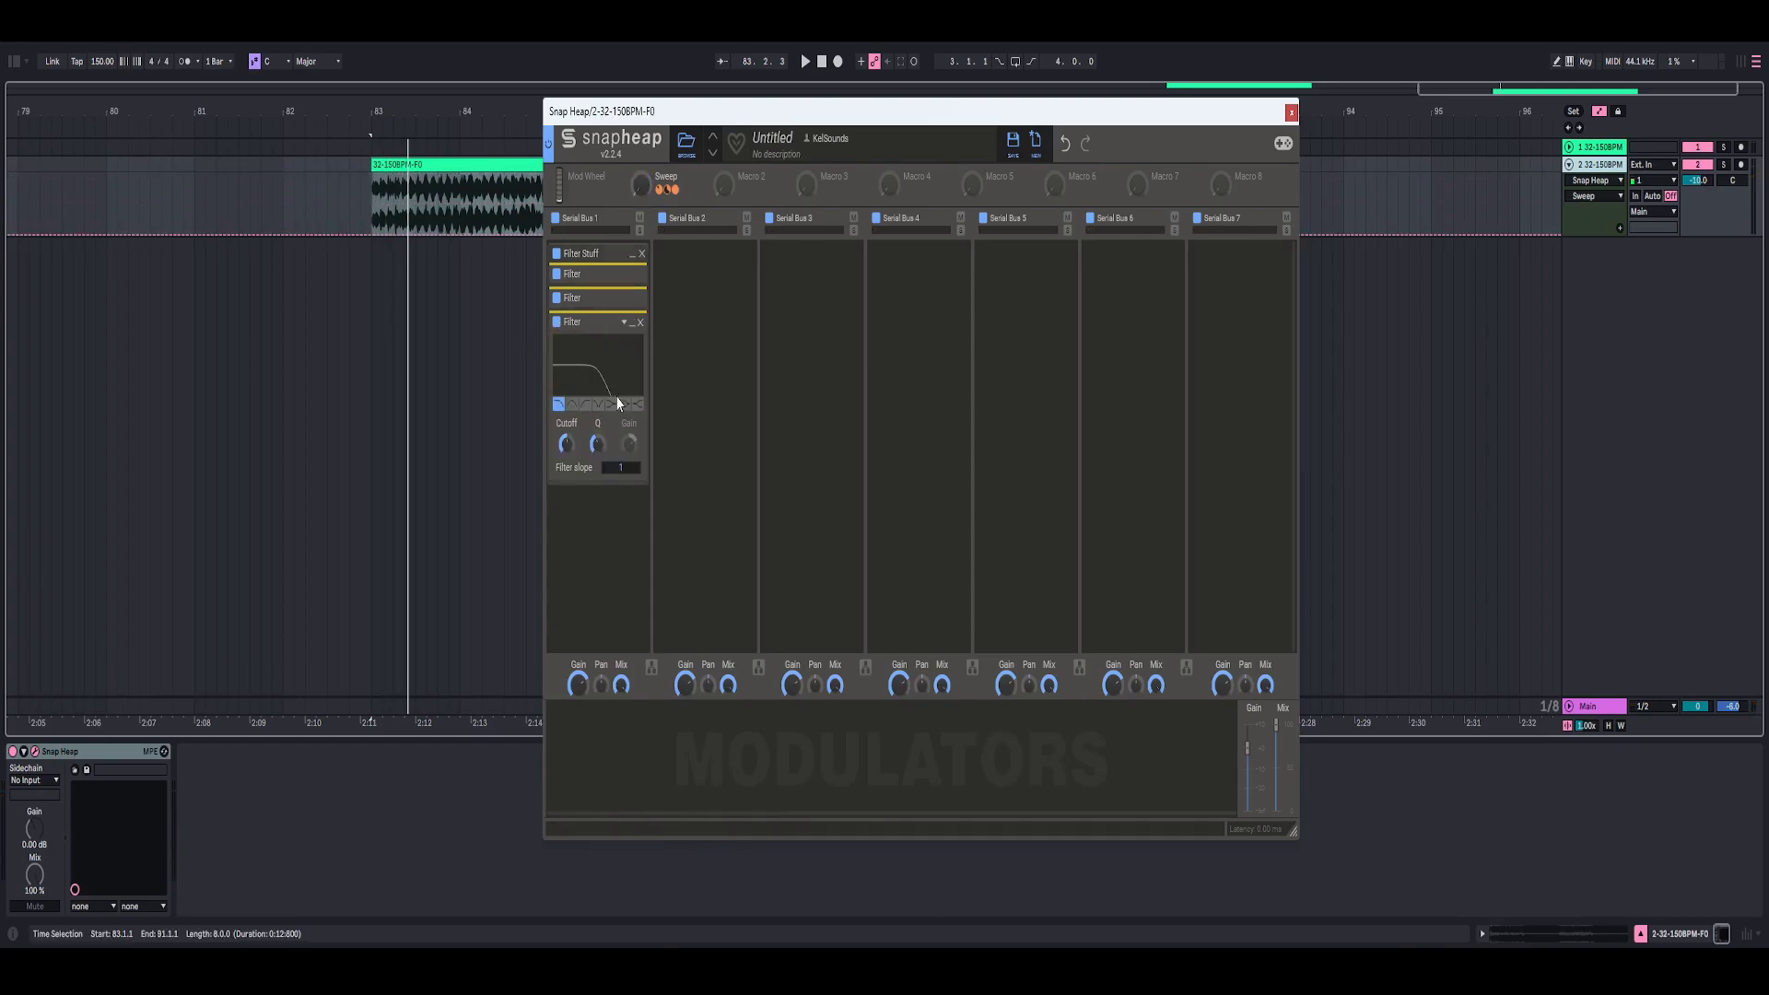
click(598, 404)
drag(566, 443, 567, 515)
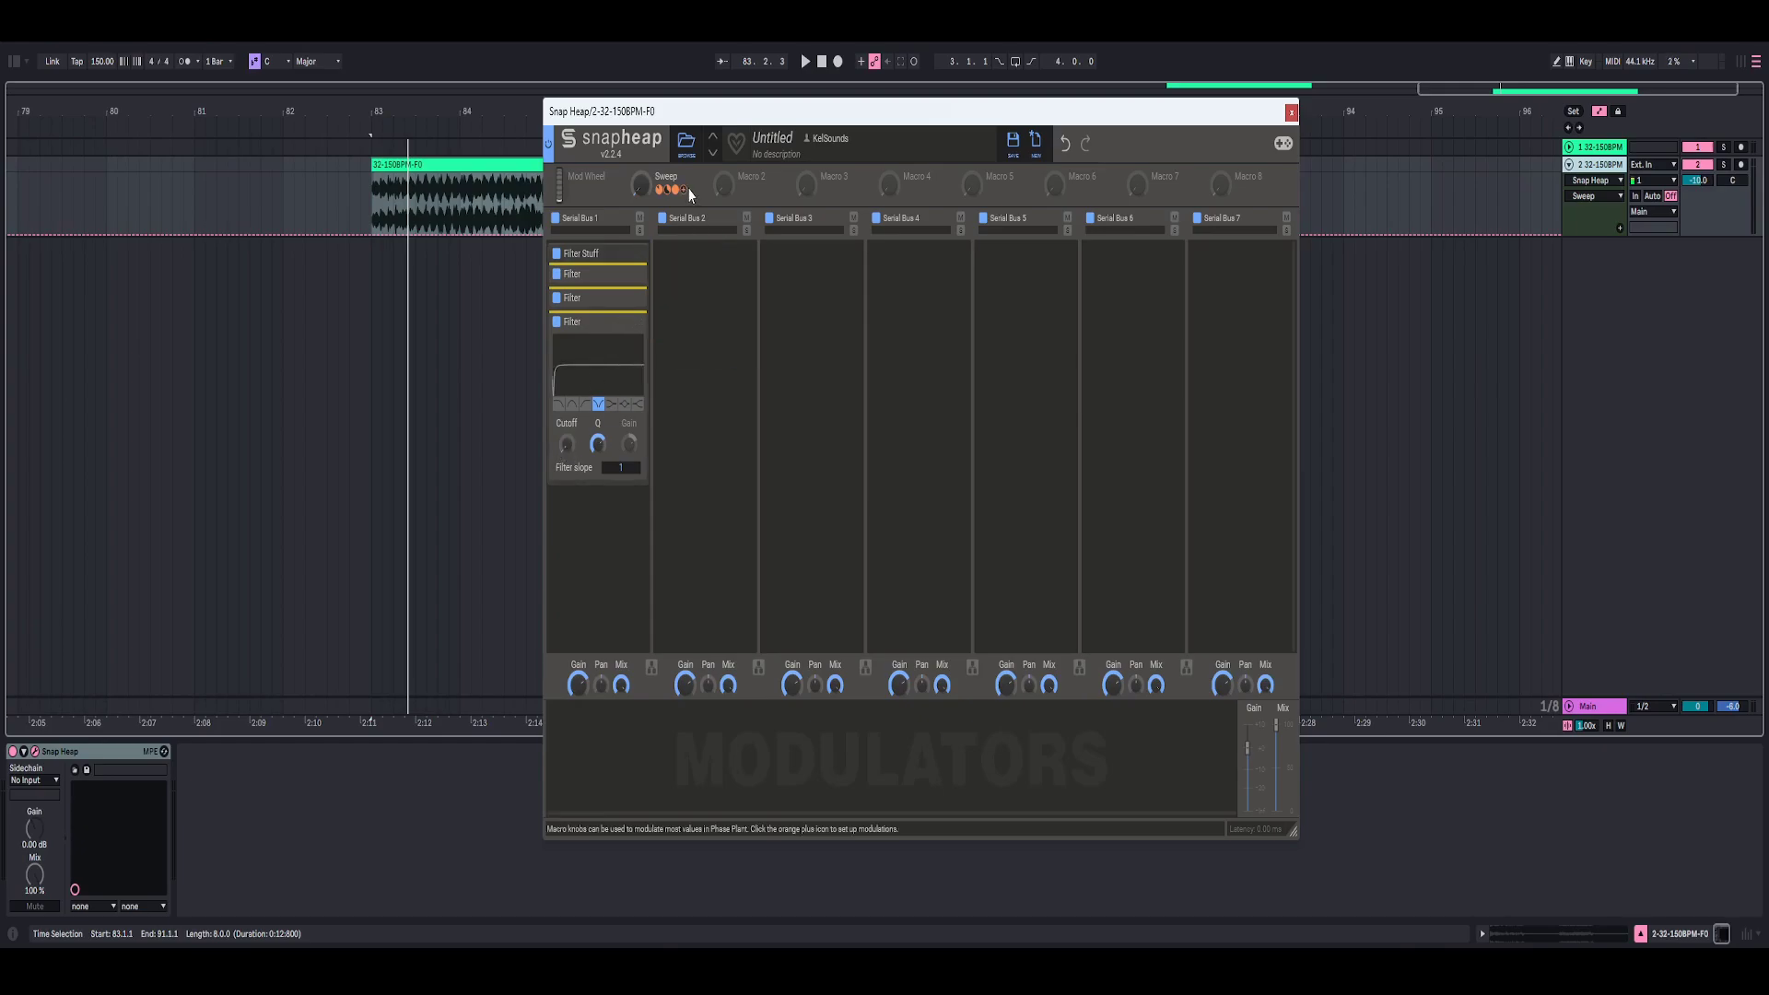
Step: Assign the Sweep macro to the third filter's cutoff with a positive amount and audition the sweep on the clip
click(684, 189)
drag(650, 288, 567, 459)
click(800, 55)
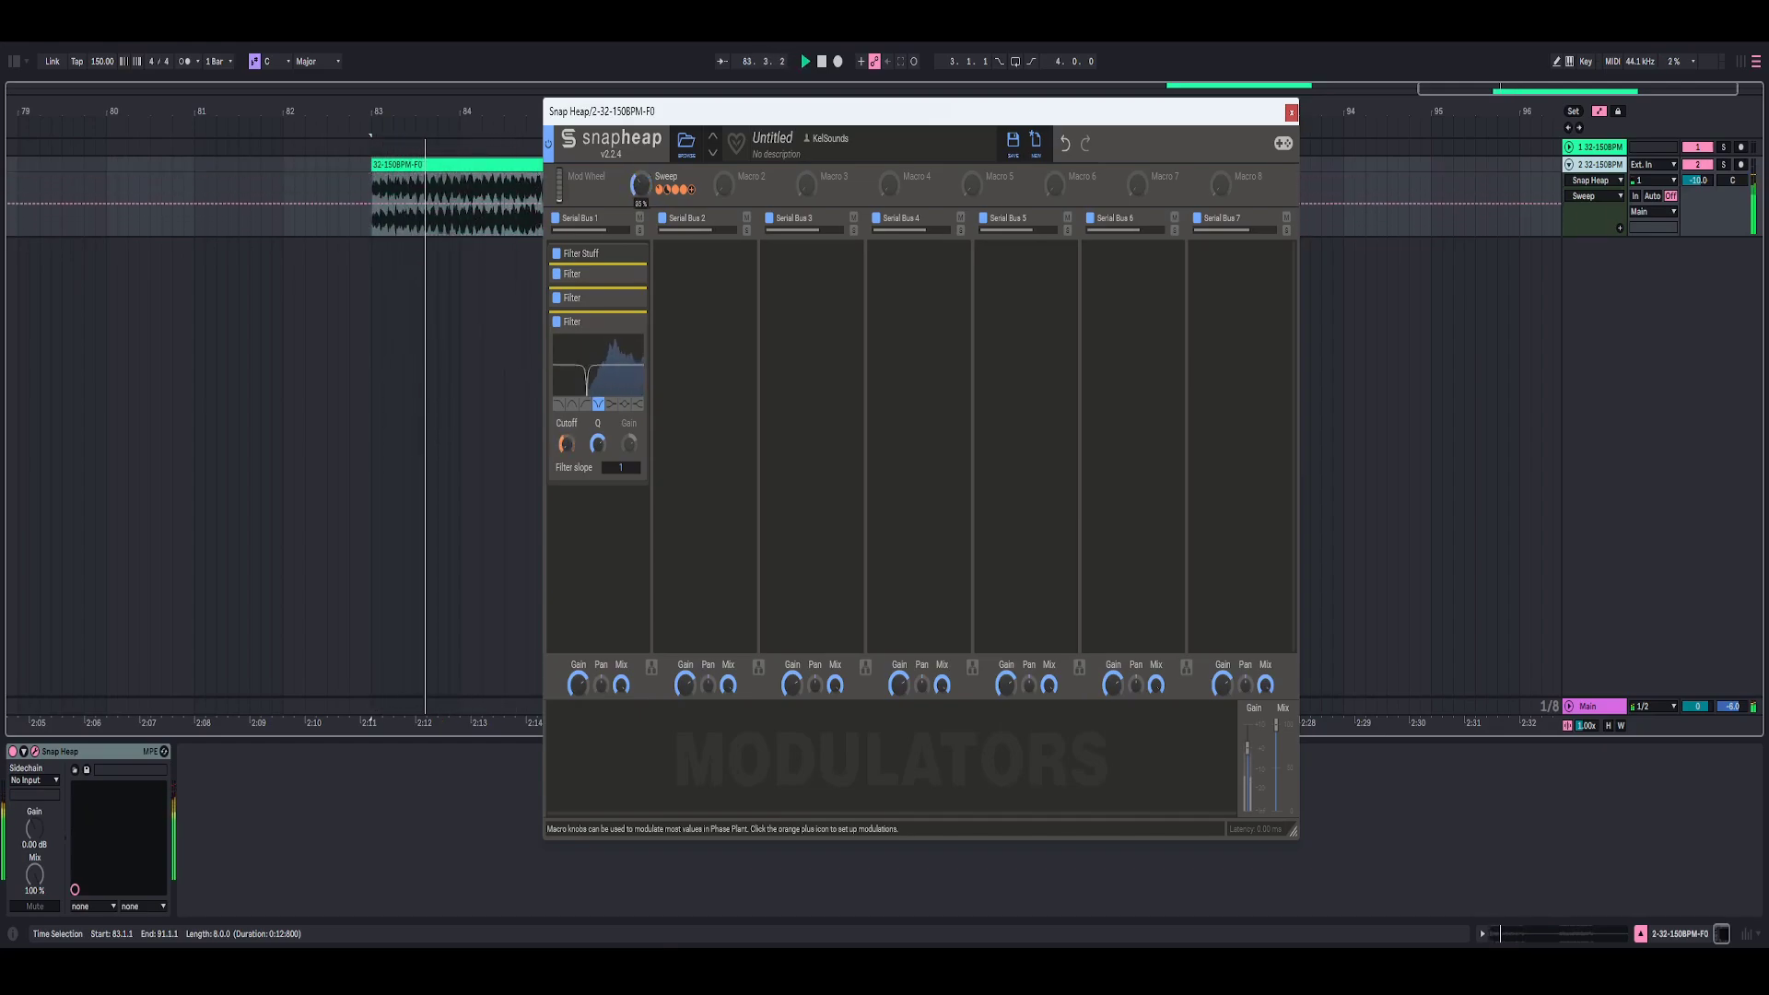
click(800, 55)
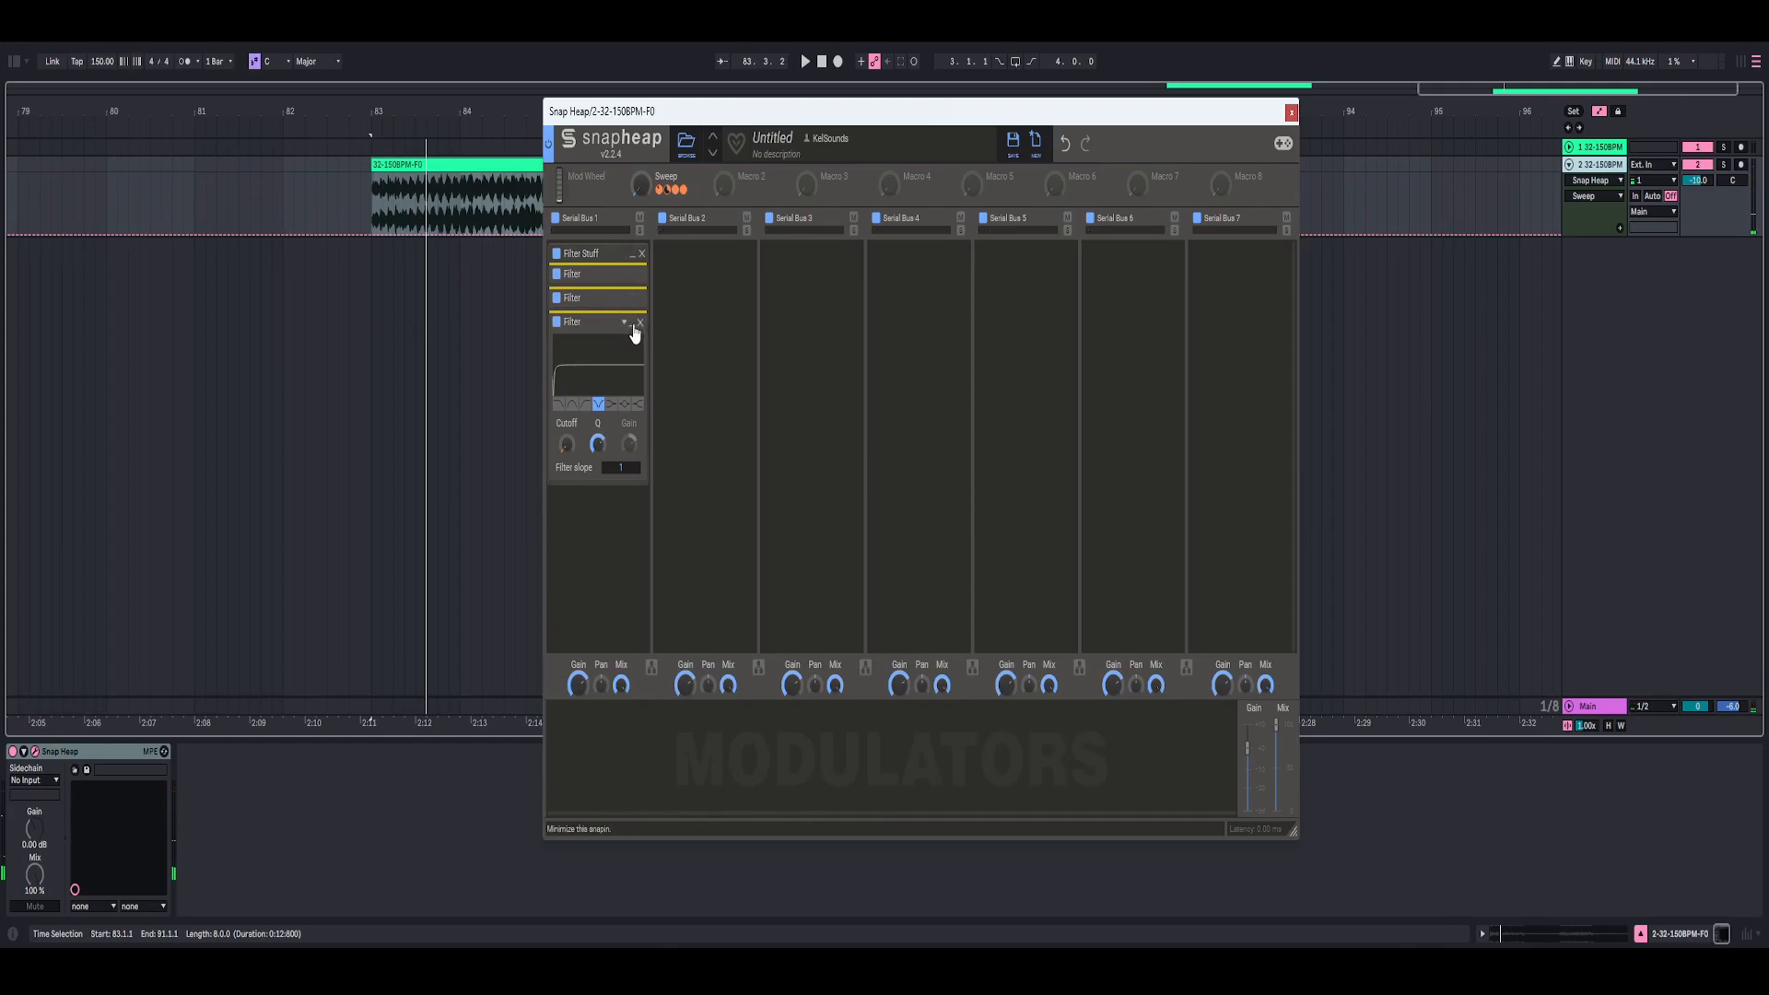
Step: Collapse the third filter and the Filter Stuff group
click(633, 324)
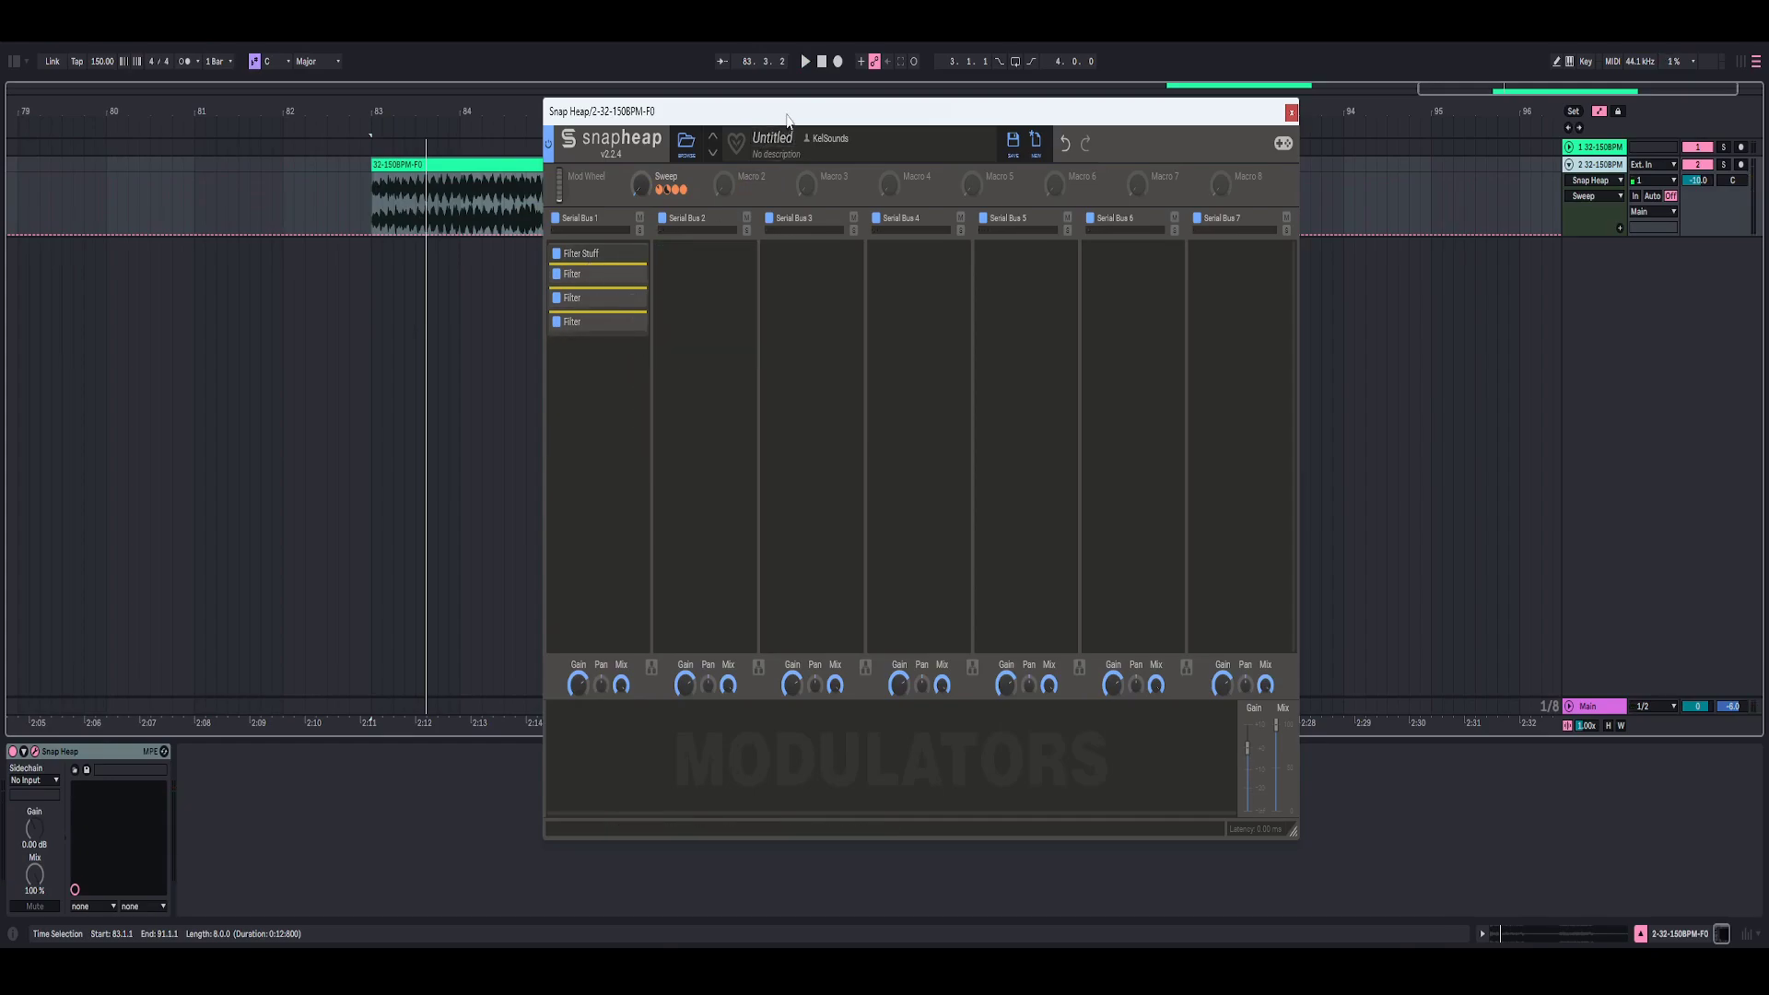
click(634, 253)
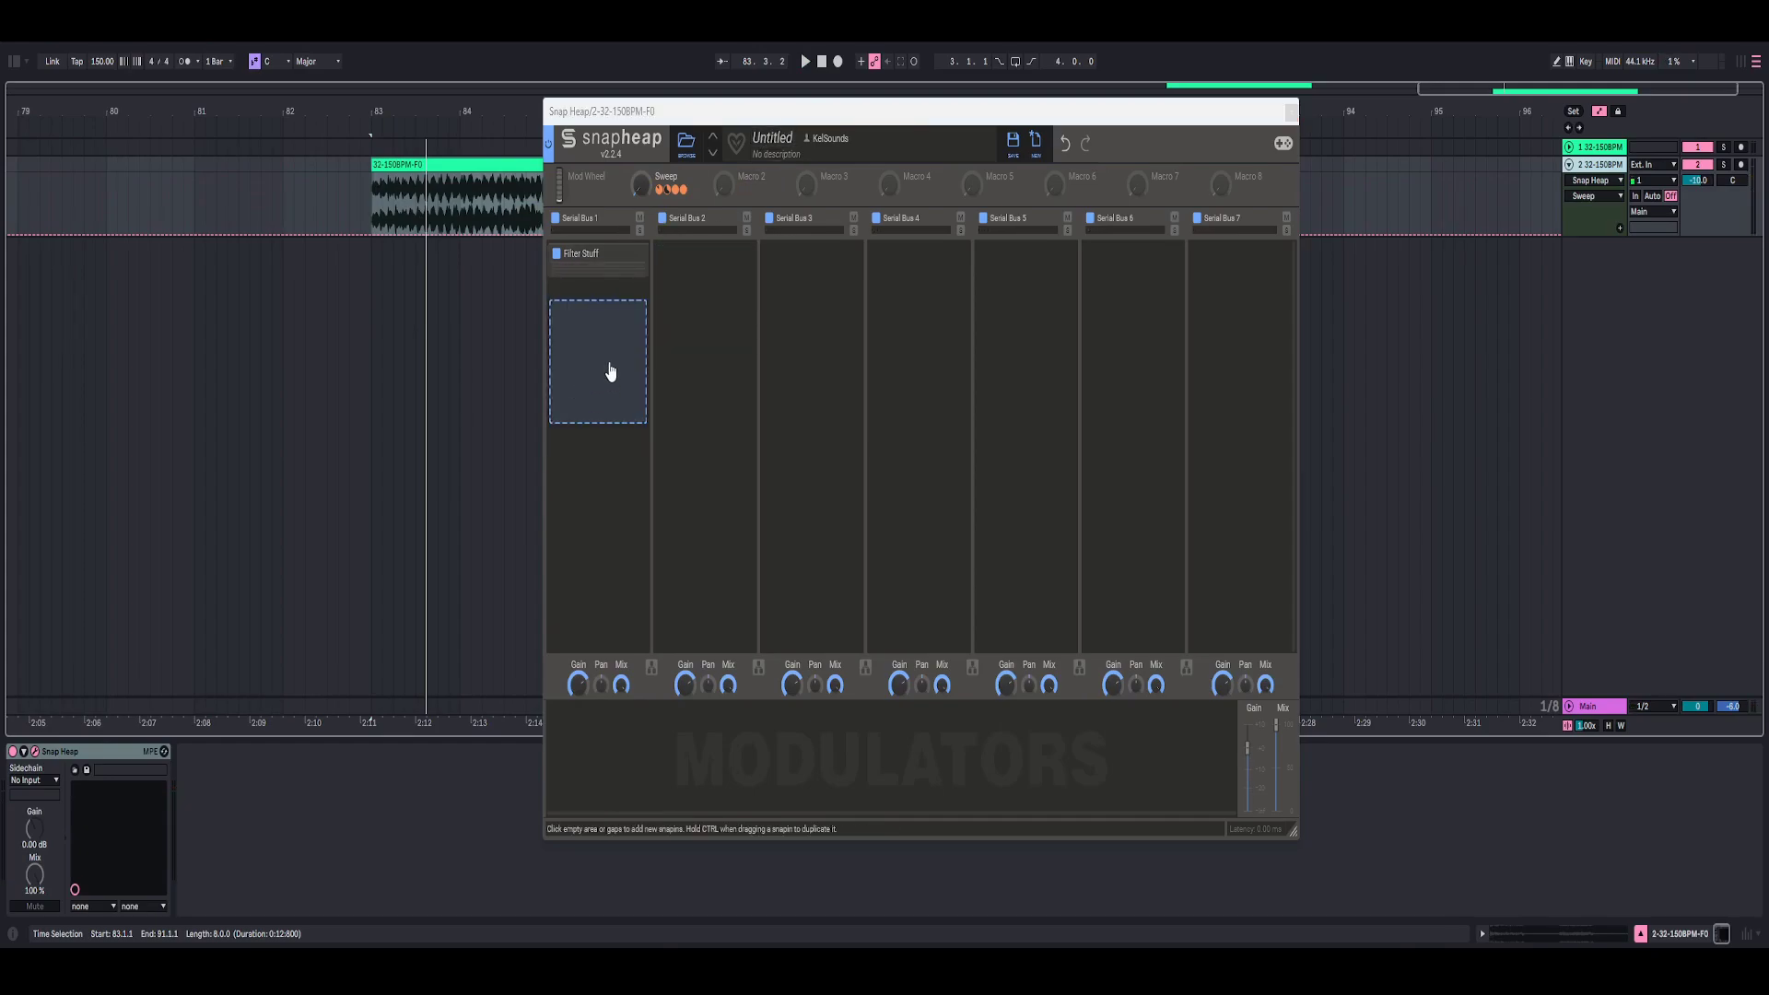
Step: Add a new group below Filter Stuff in the first serial bus and name it Optional Delay
click(612, 362)
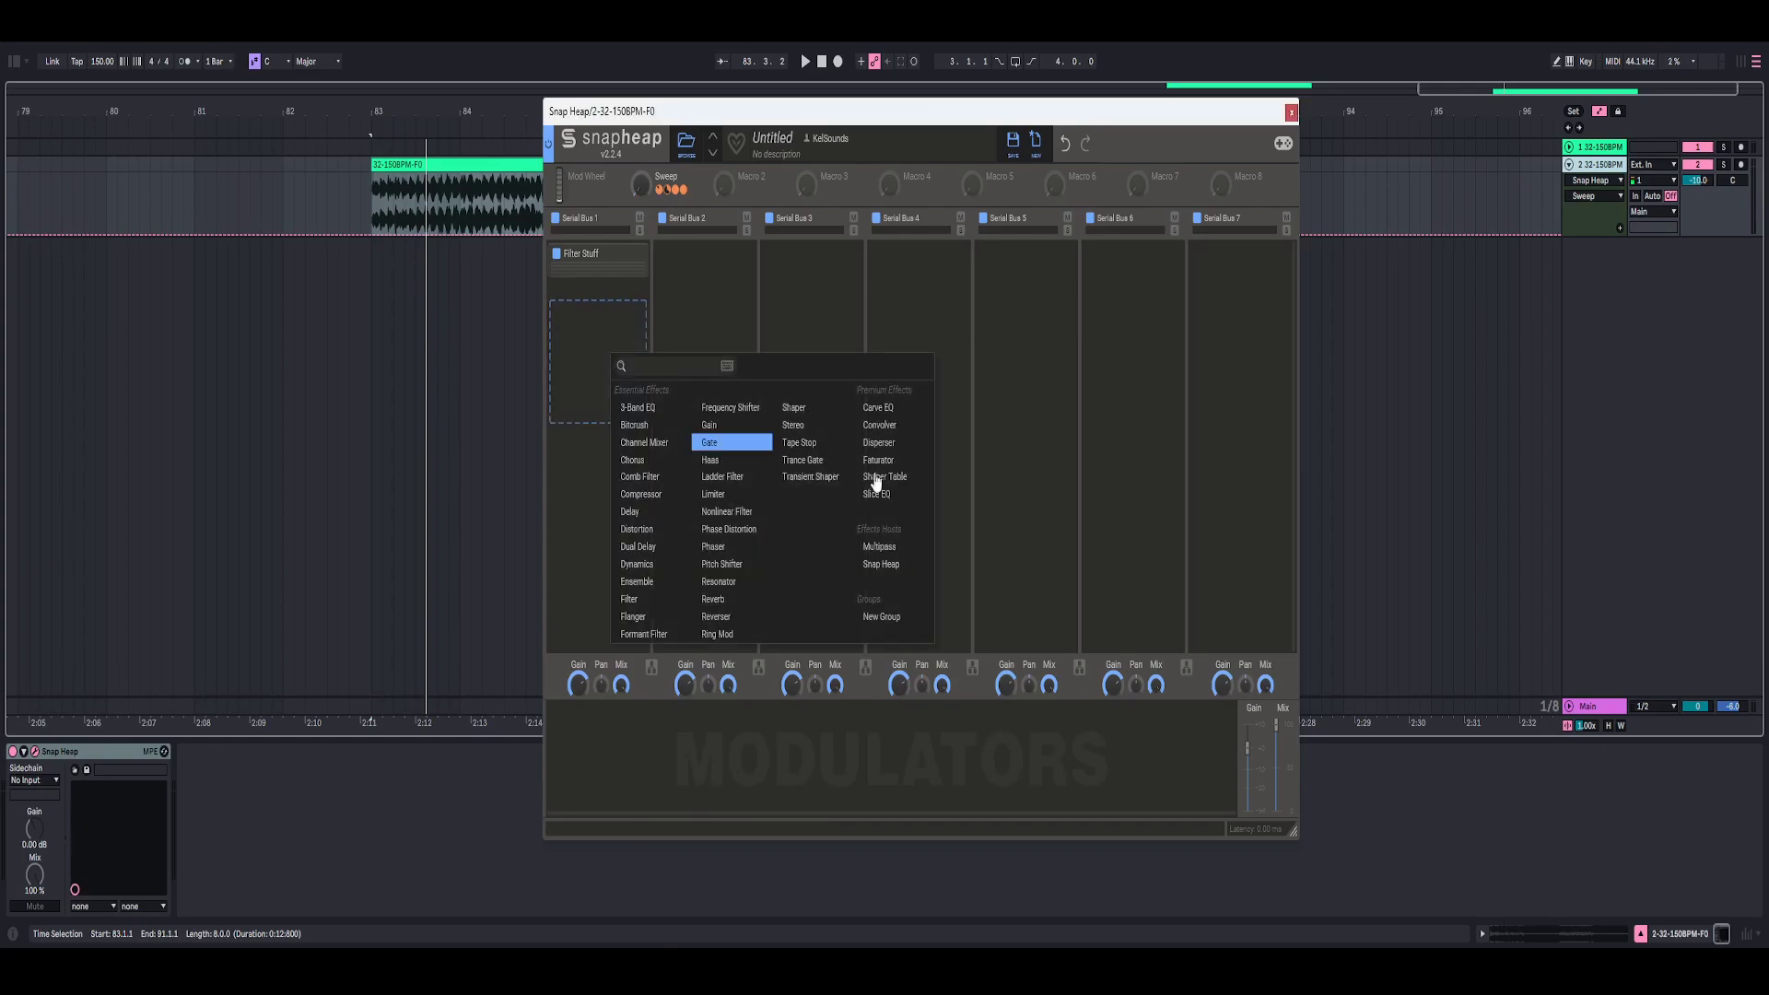
click(870, 616)
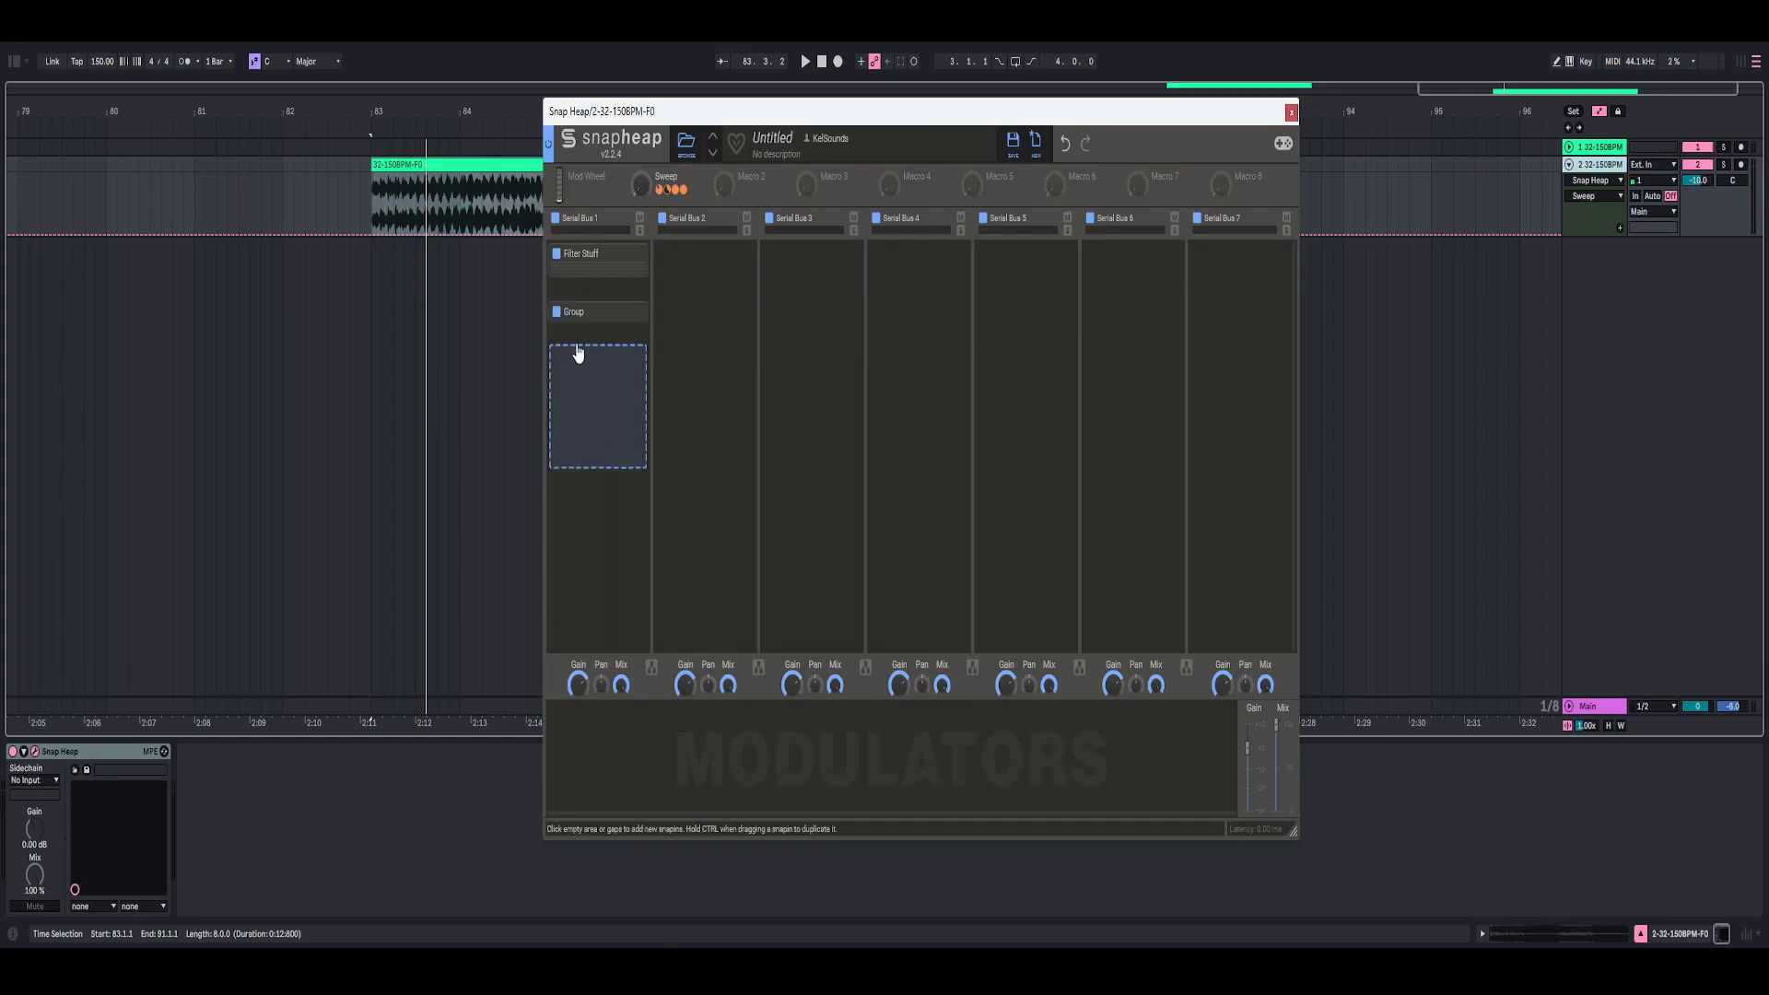
double_click(593, 315)
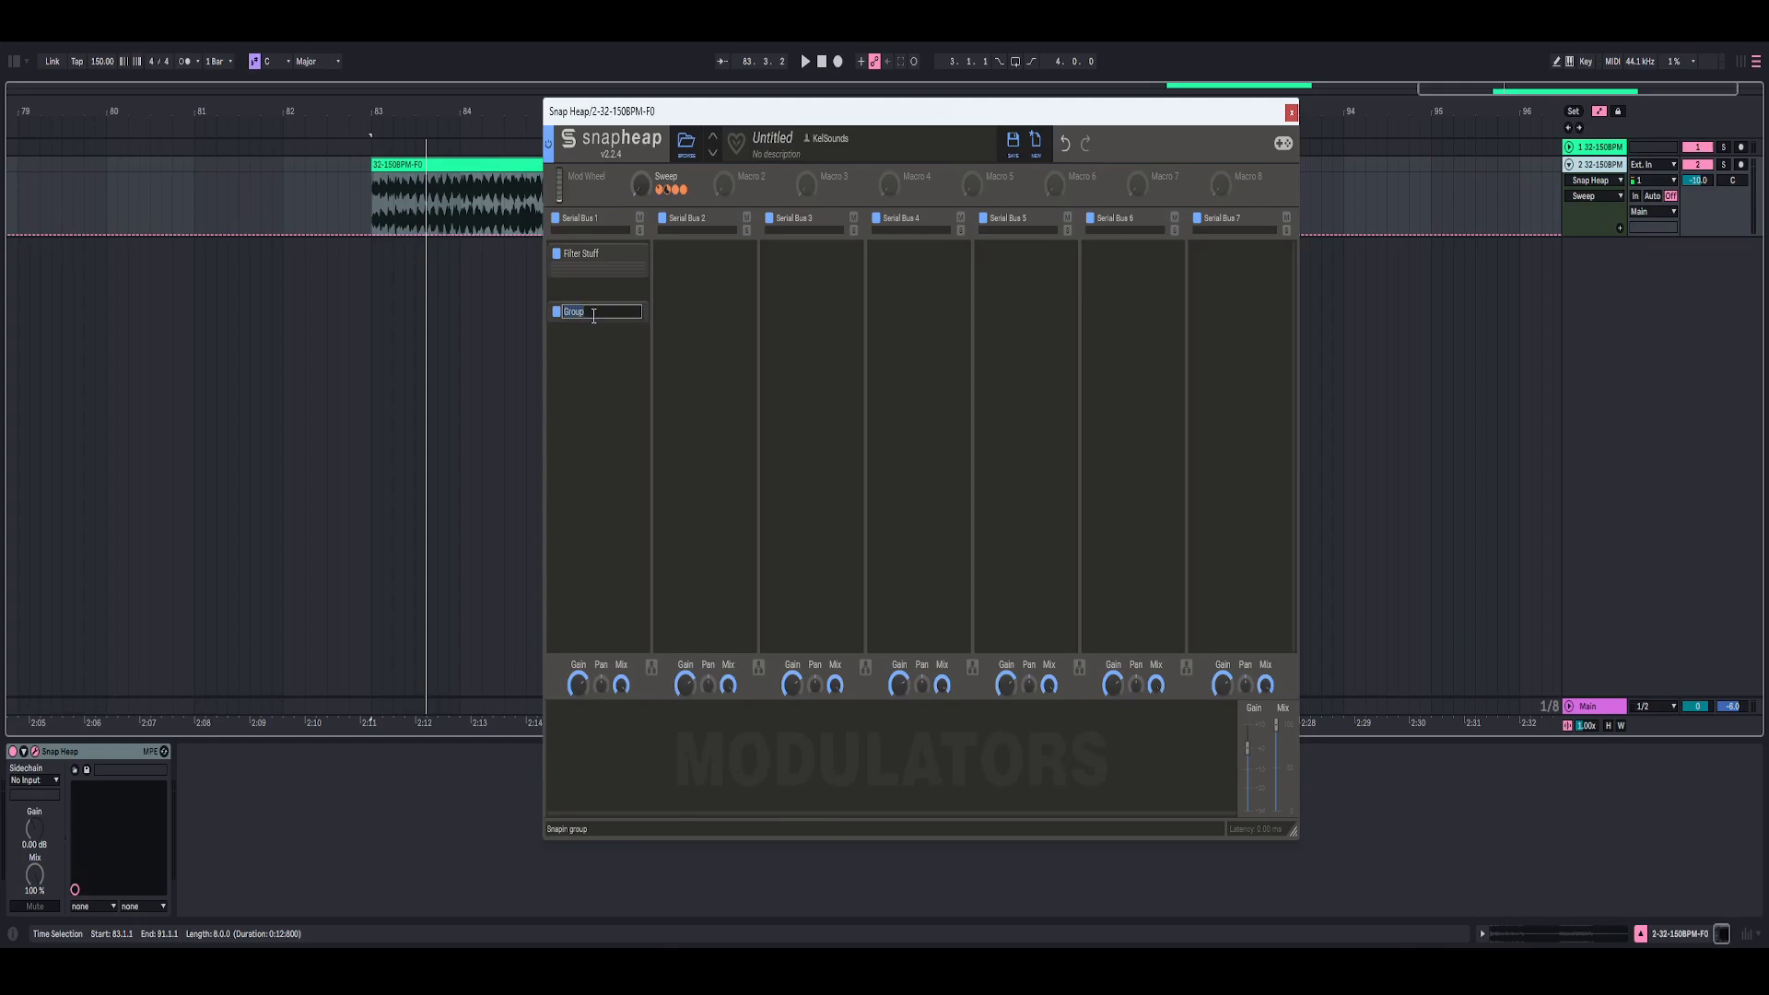
text(Optional Delay)
key(Return)
Step: Insert a nested Snap Heap in the Optional Delay group and open its editor
click(595, 332)
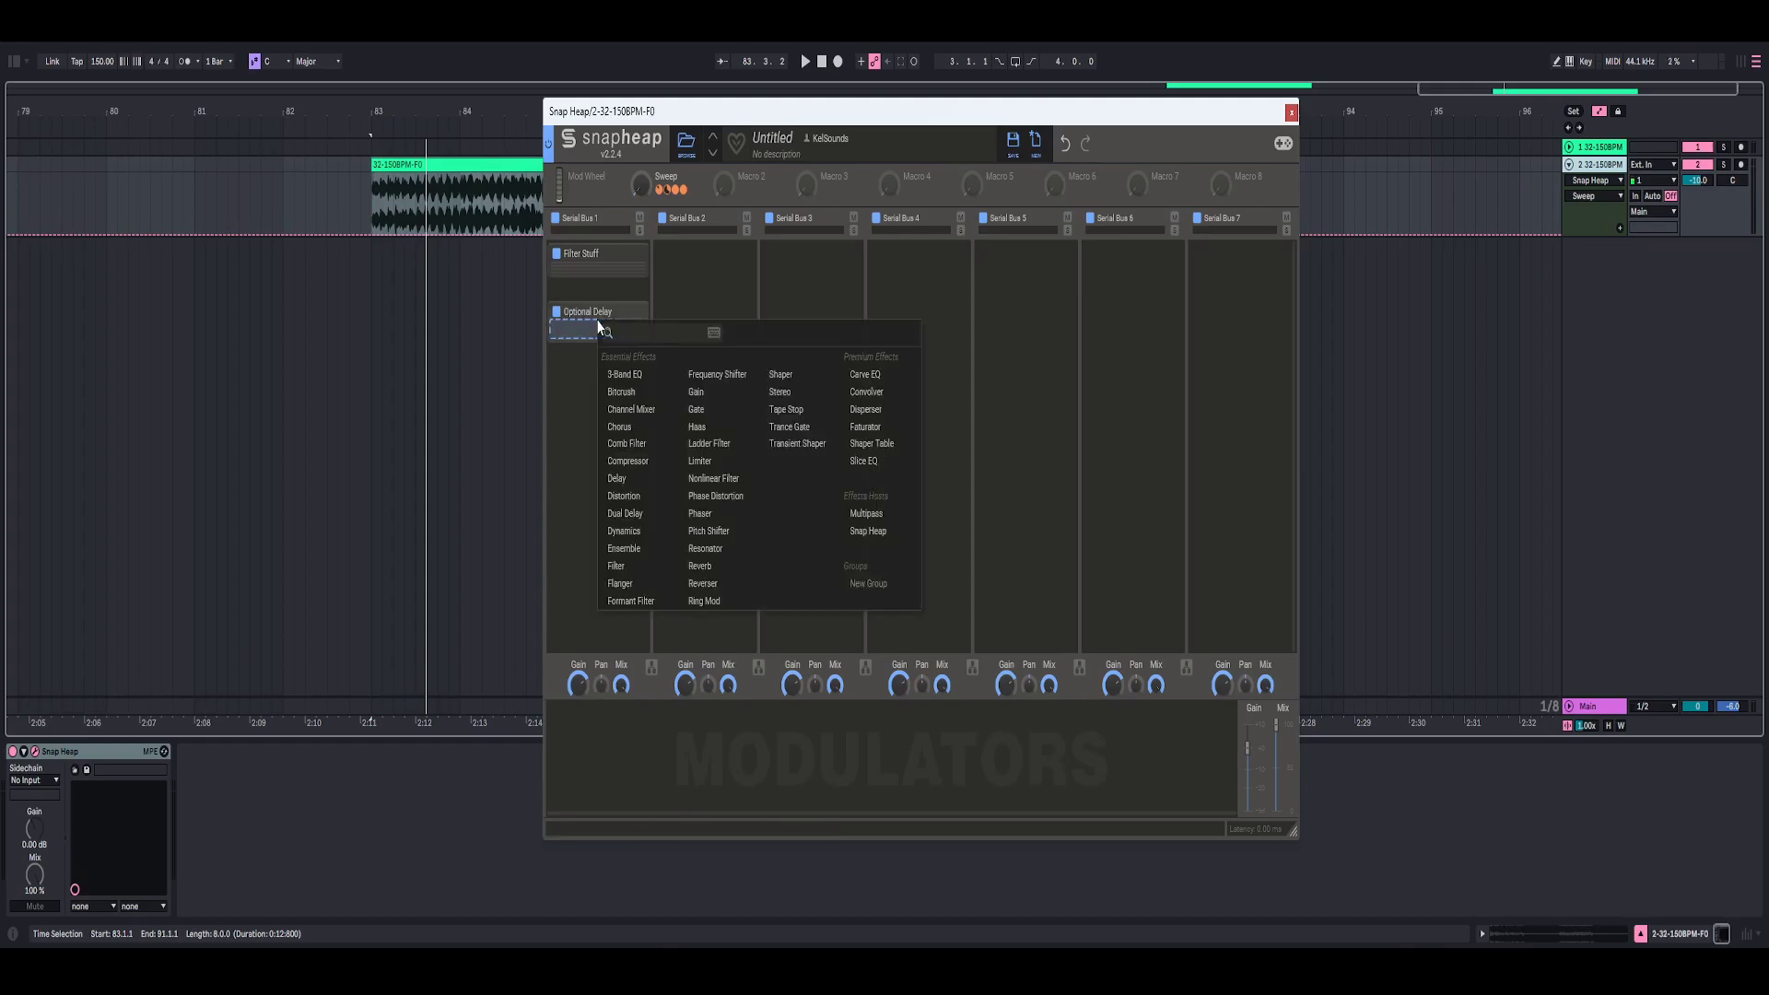
click(879, 534)
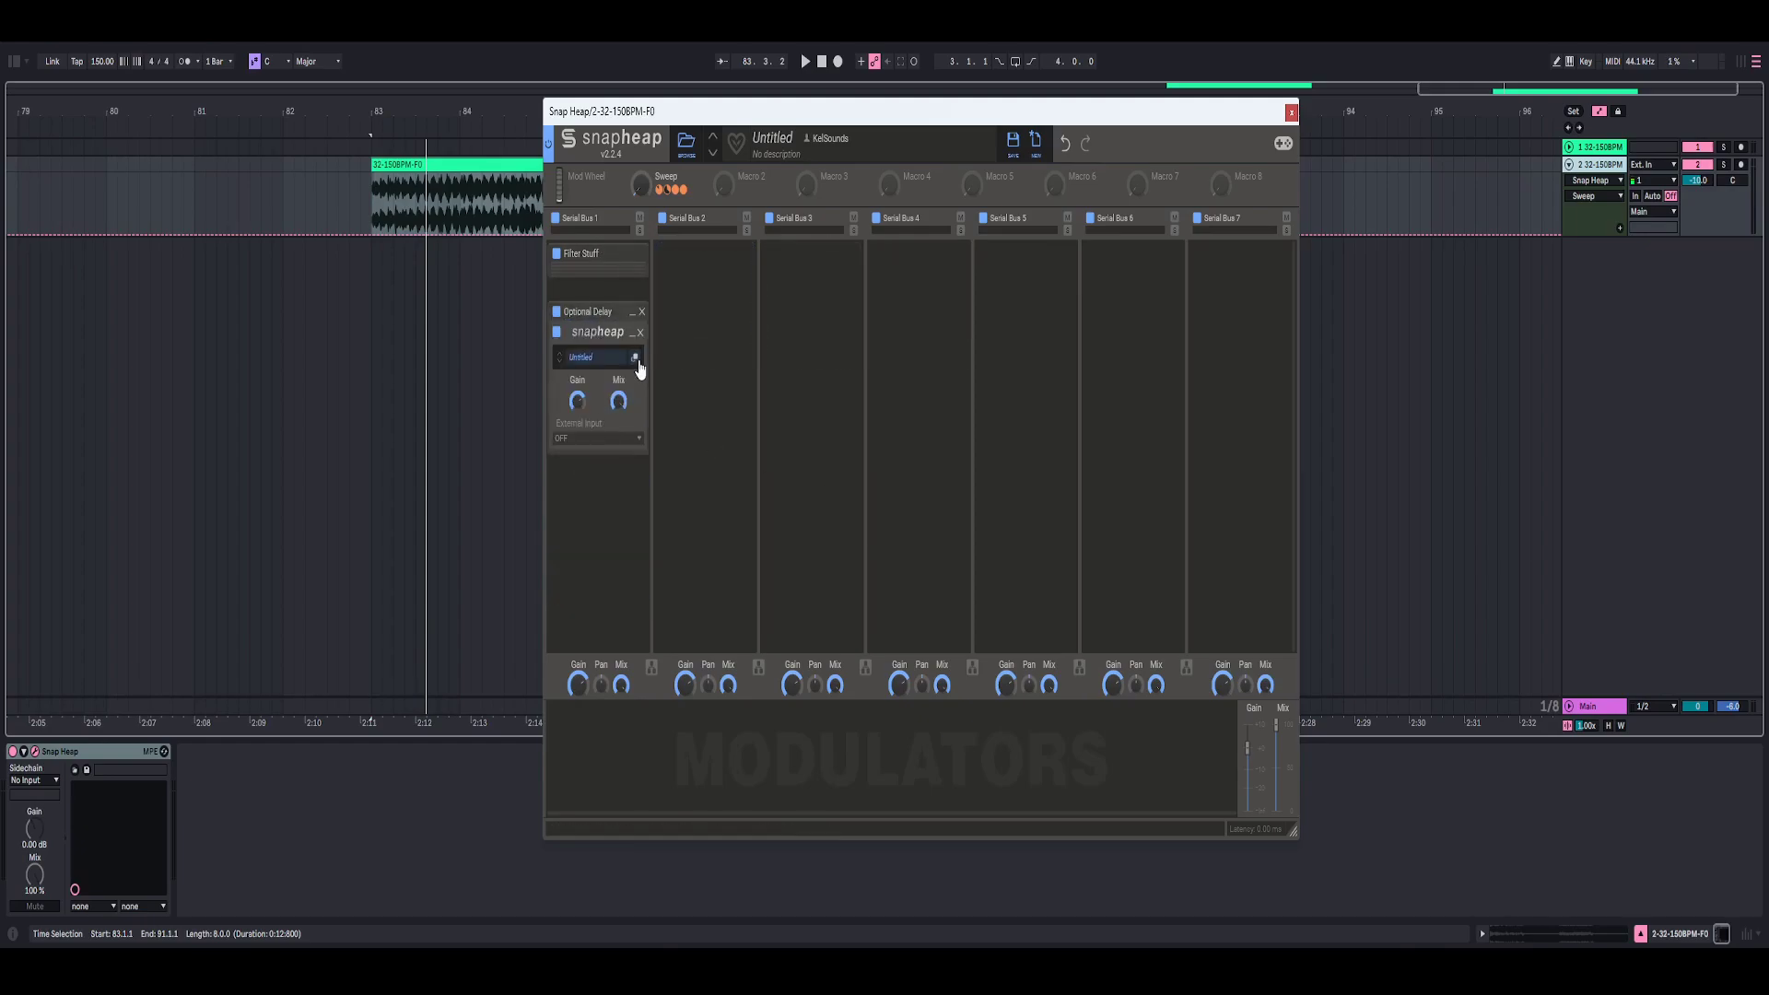
click(645, 359)
Step: Create a group in the nested Snap Heap's first serial bus and name it Delay+Filter
click(634, 304)
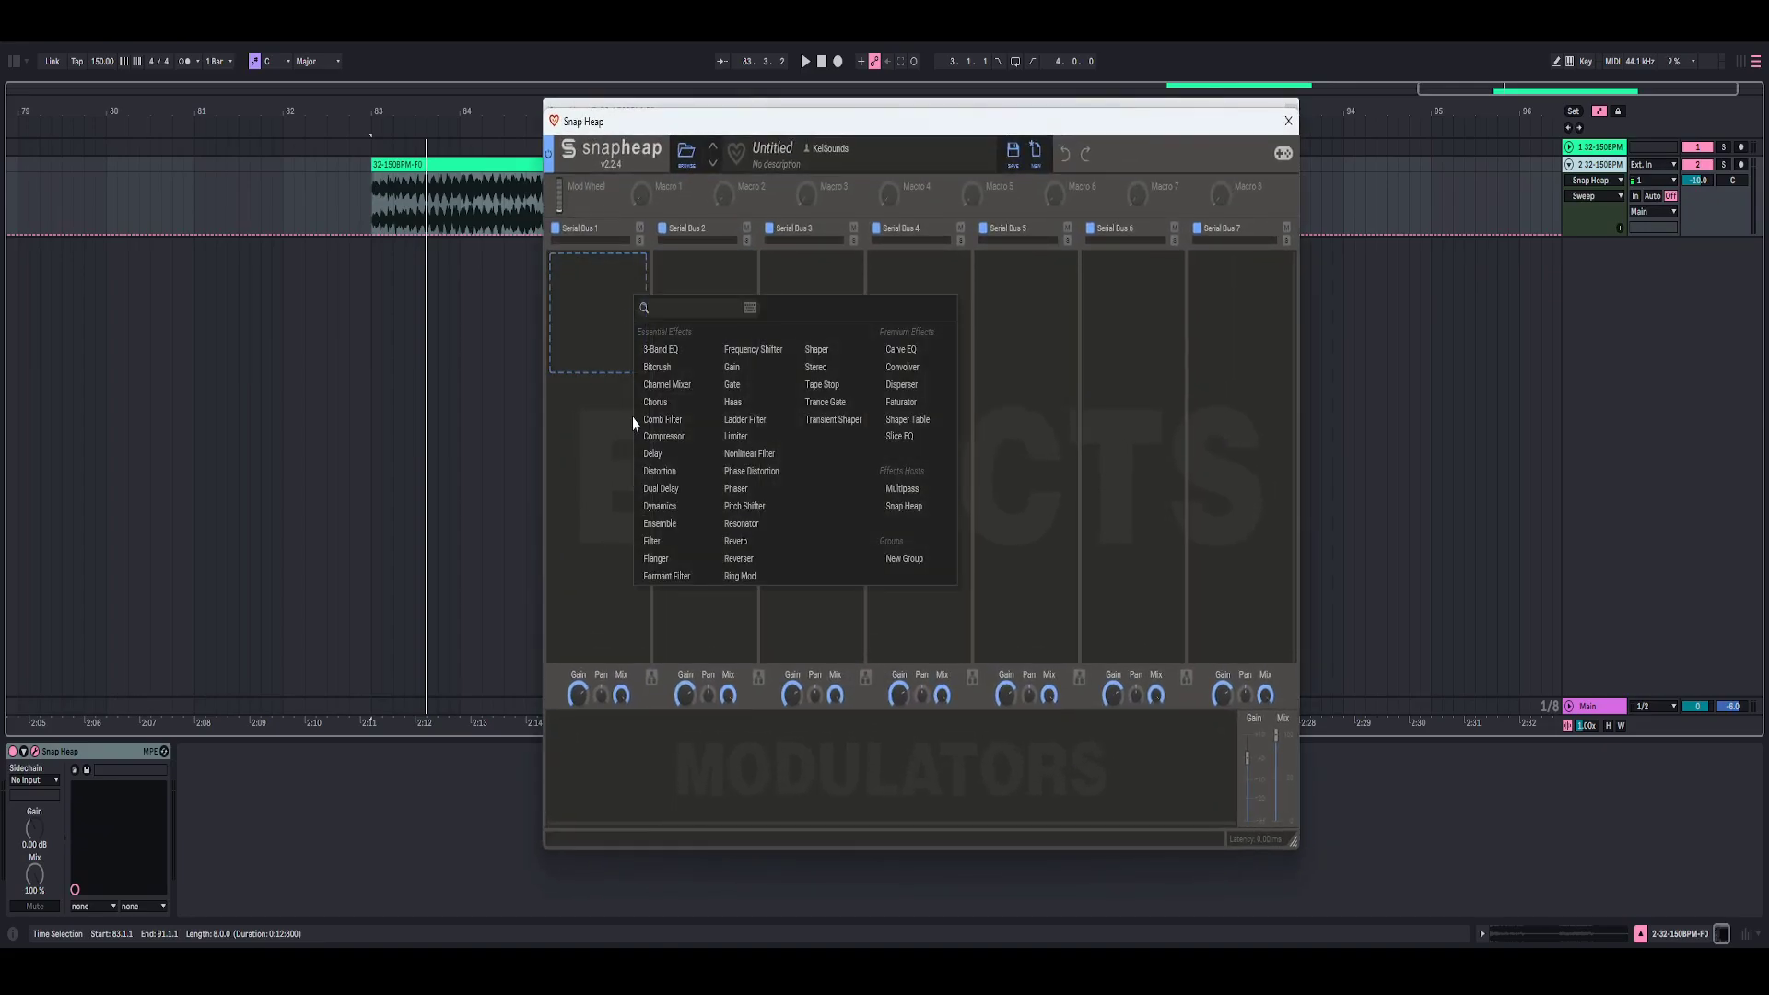
click(915, 559)
double_click(580, 265)
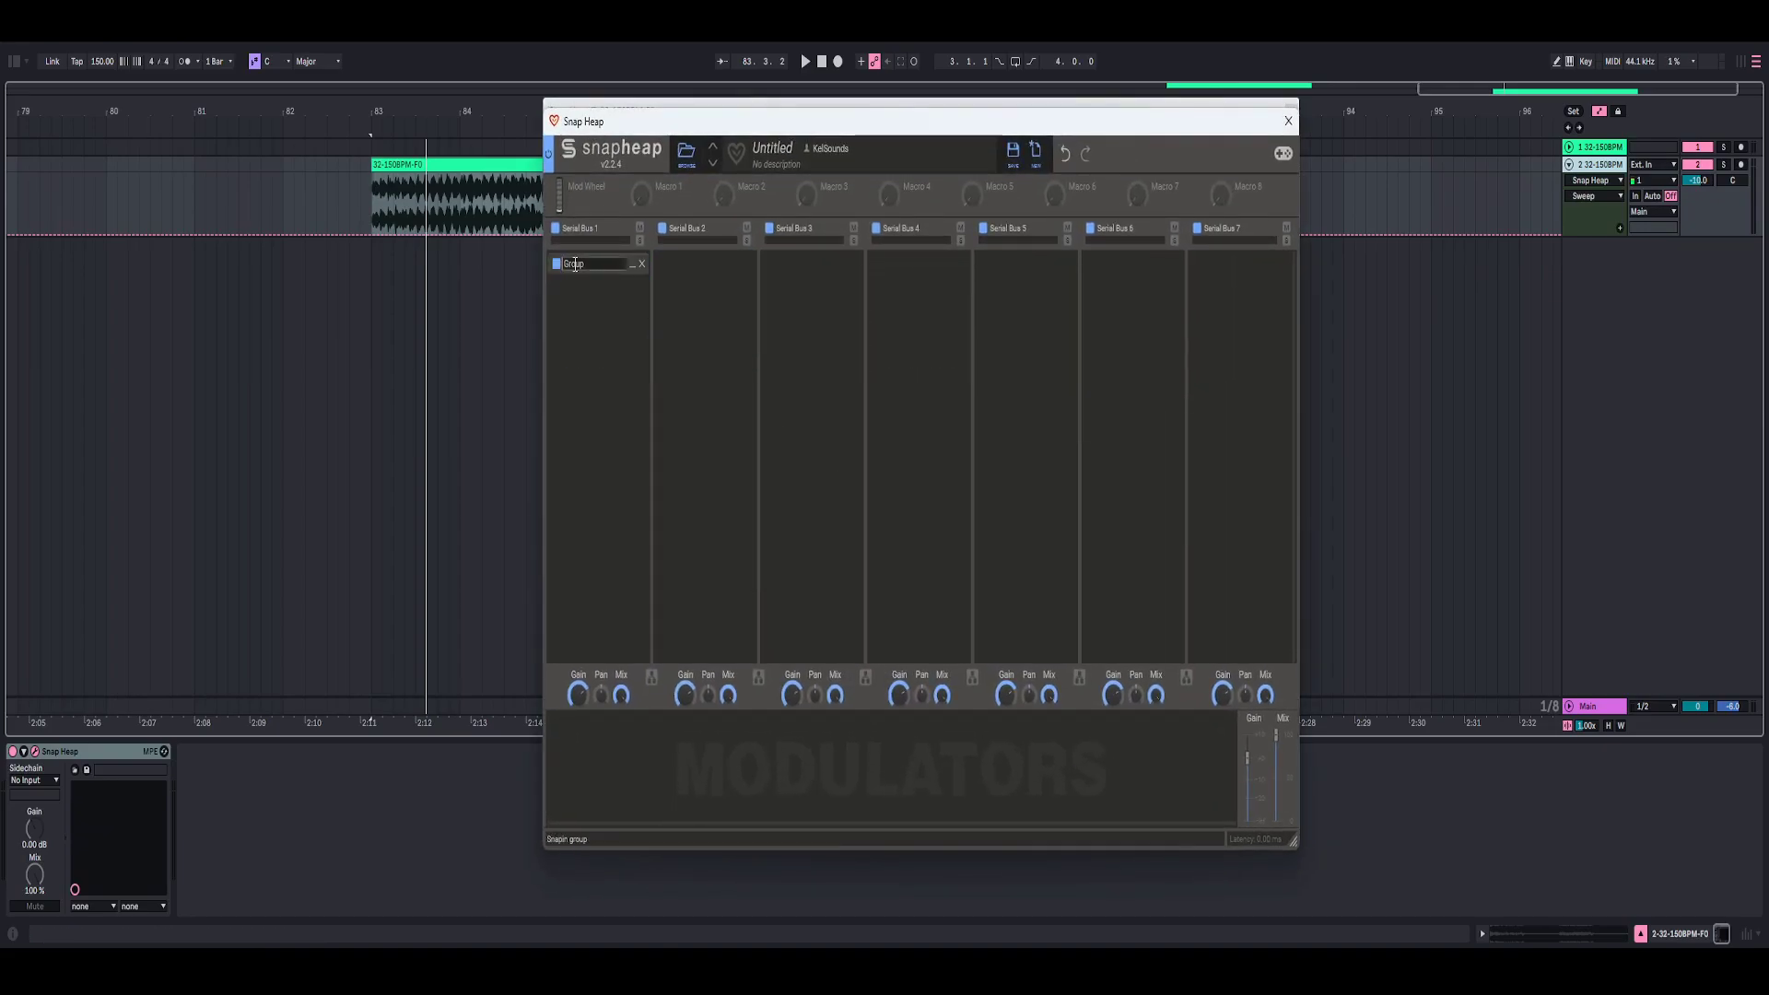
text(Delay+Filter)
key(Return)
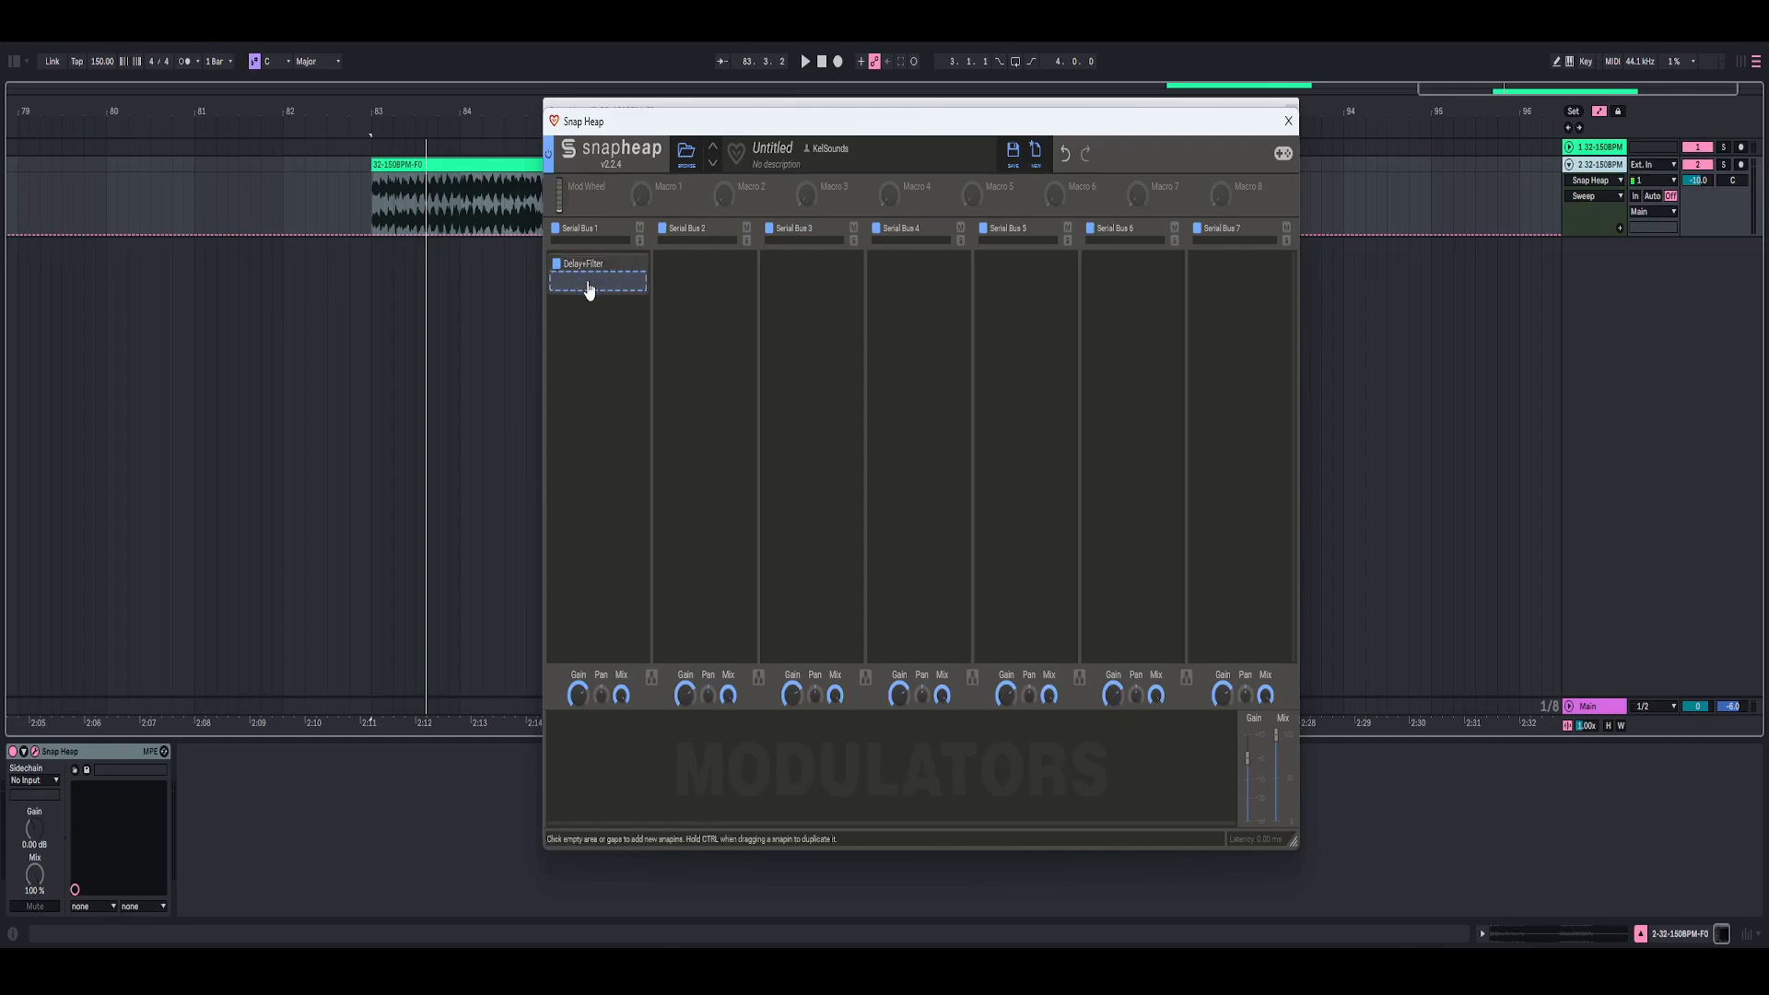
Step: Add a Dual Delay followed by a Filter to the Delay+Filter group
click(590, 284)
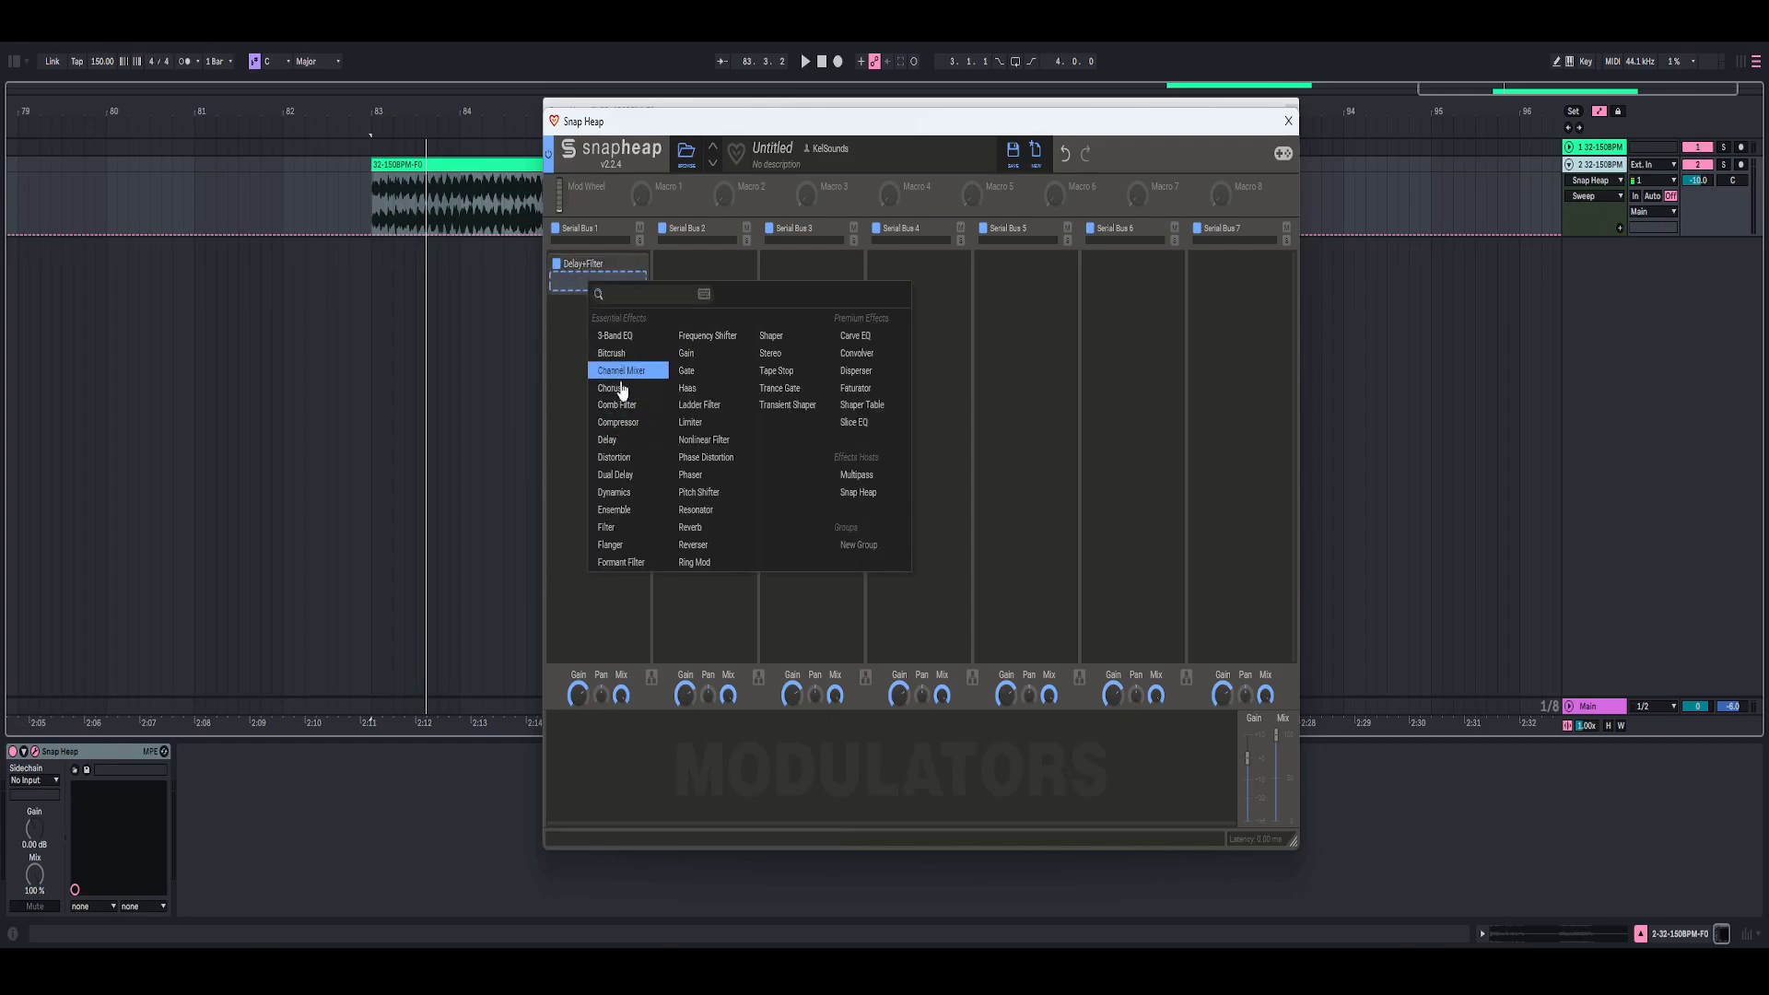
click(616, 474)
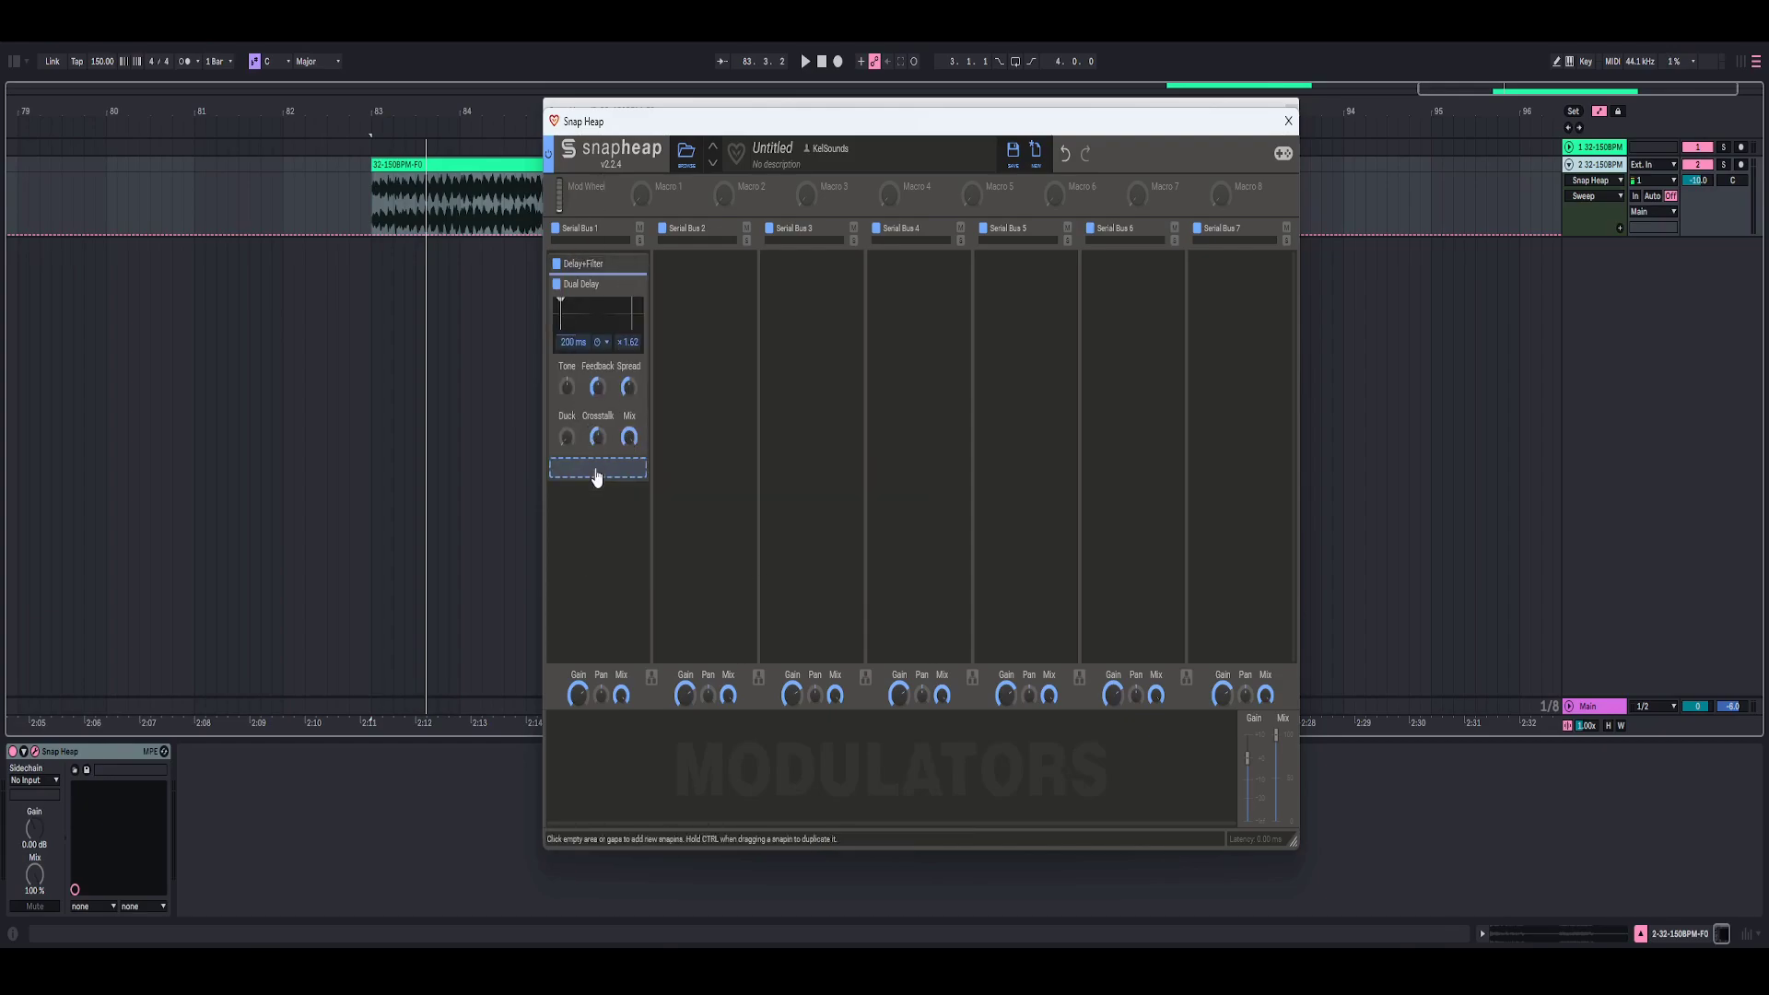
click(597, 470)
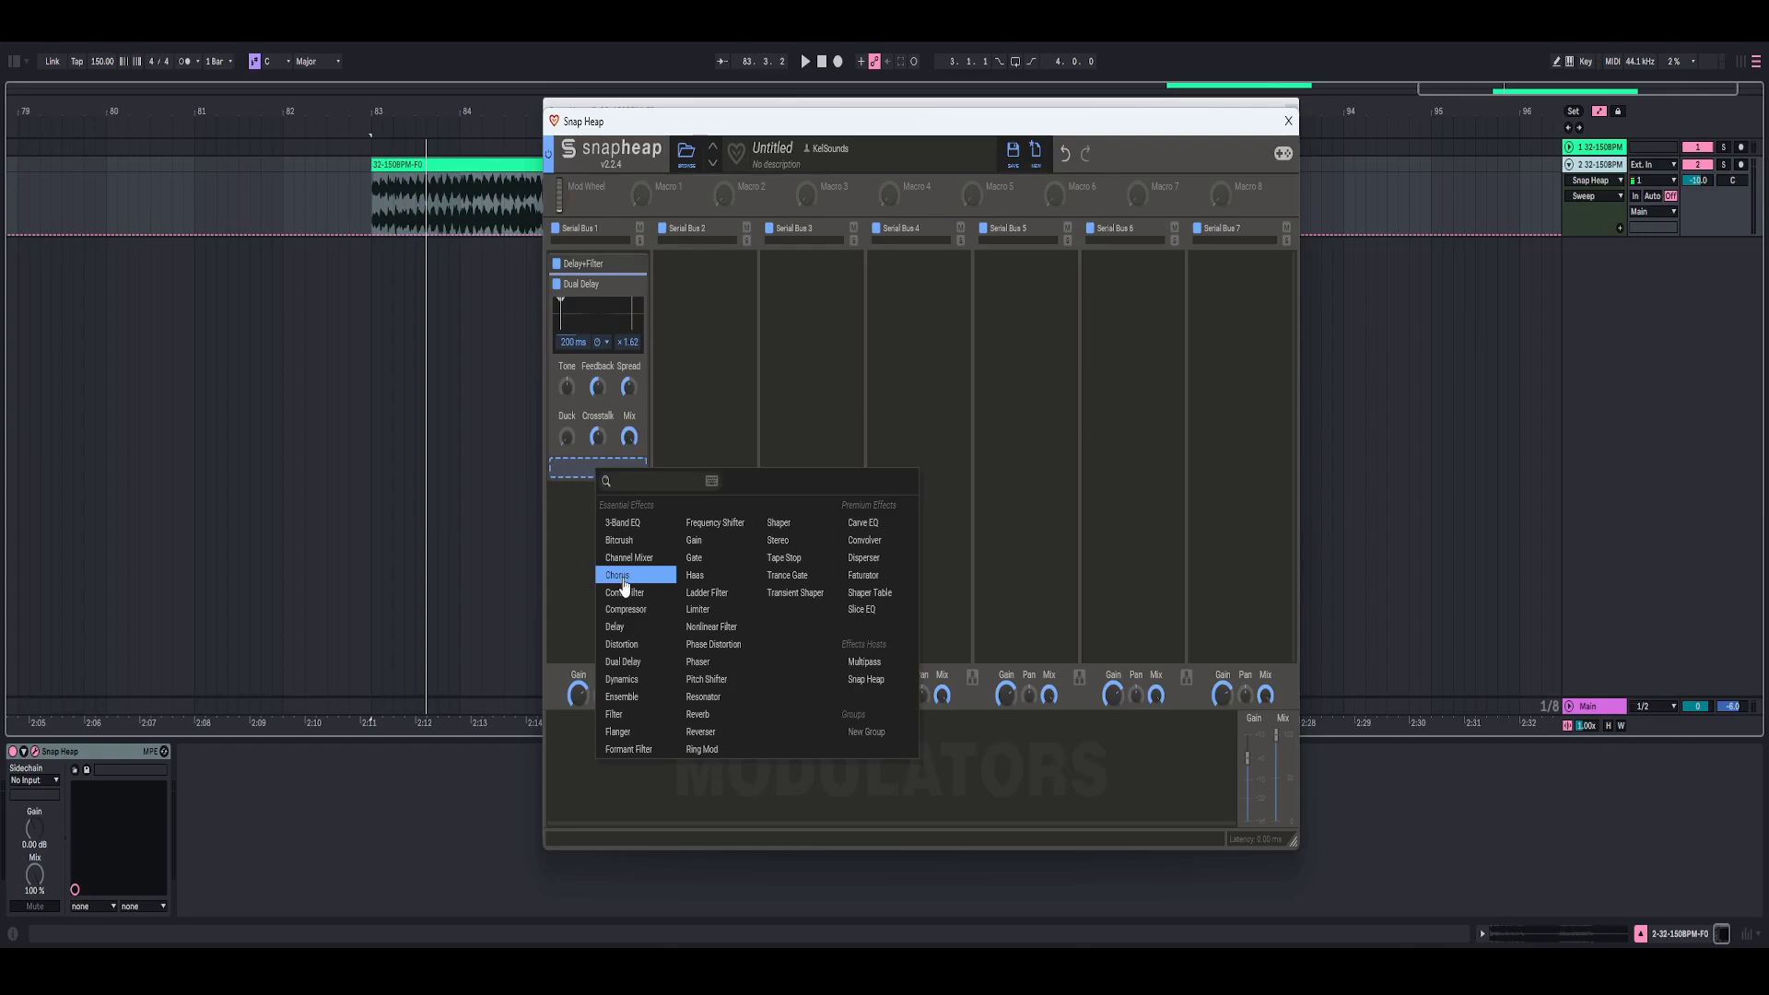
click(613, 714)
Step: Switch the Dual Delay's time to tempo-synced 1/16 and set its ratio to 1.72
drag(720, 121, 714, 112)
click(595, 332)
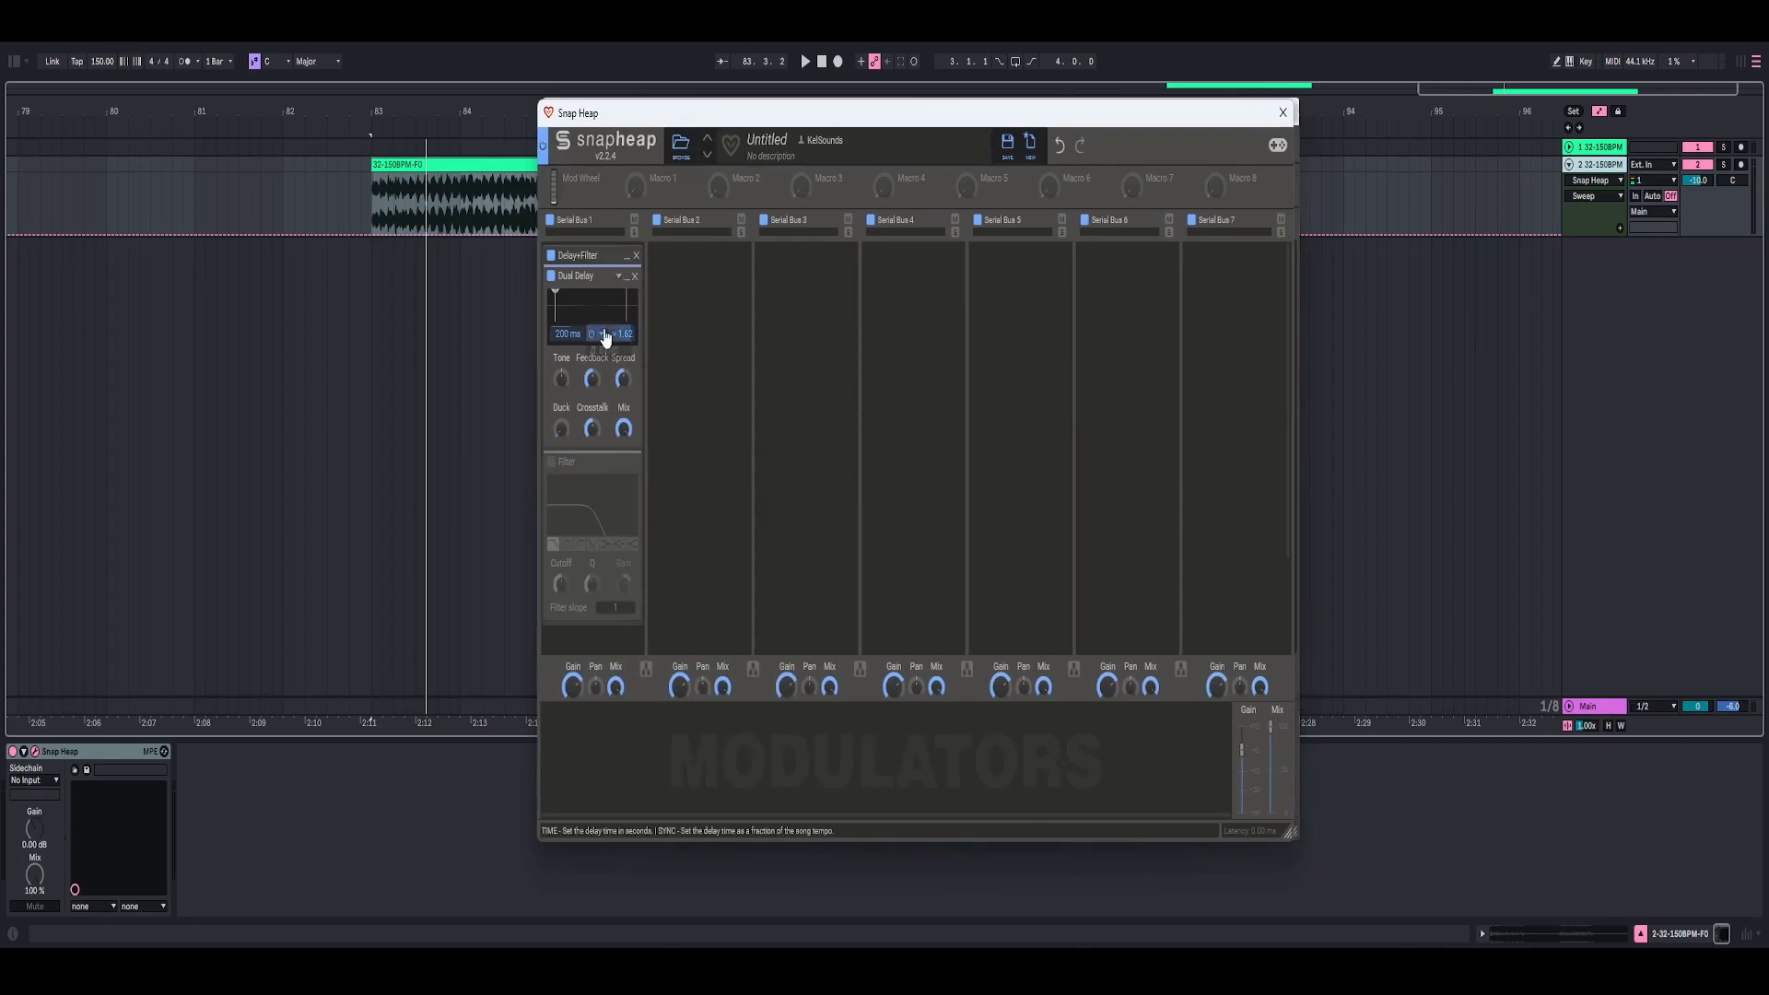
click(591, 355)
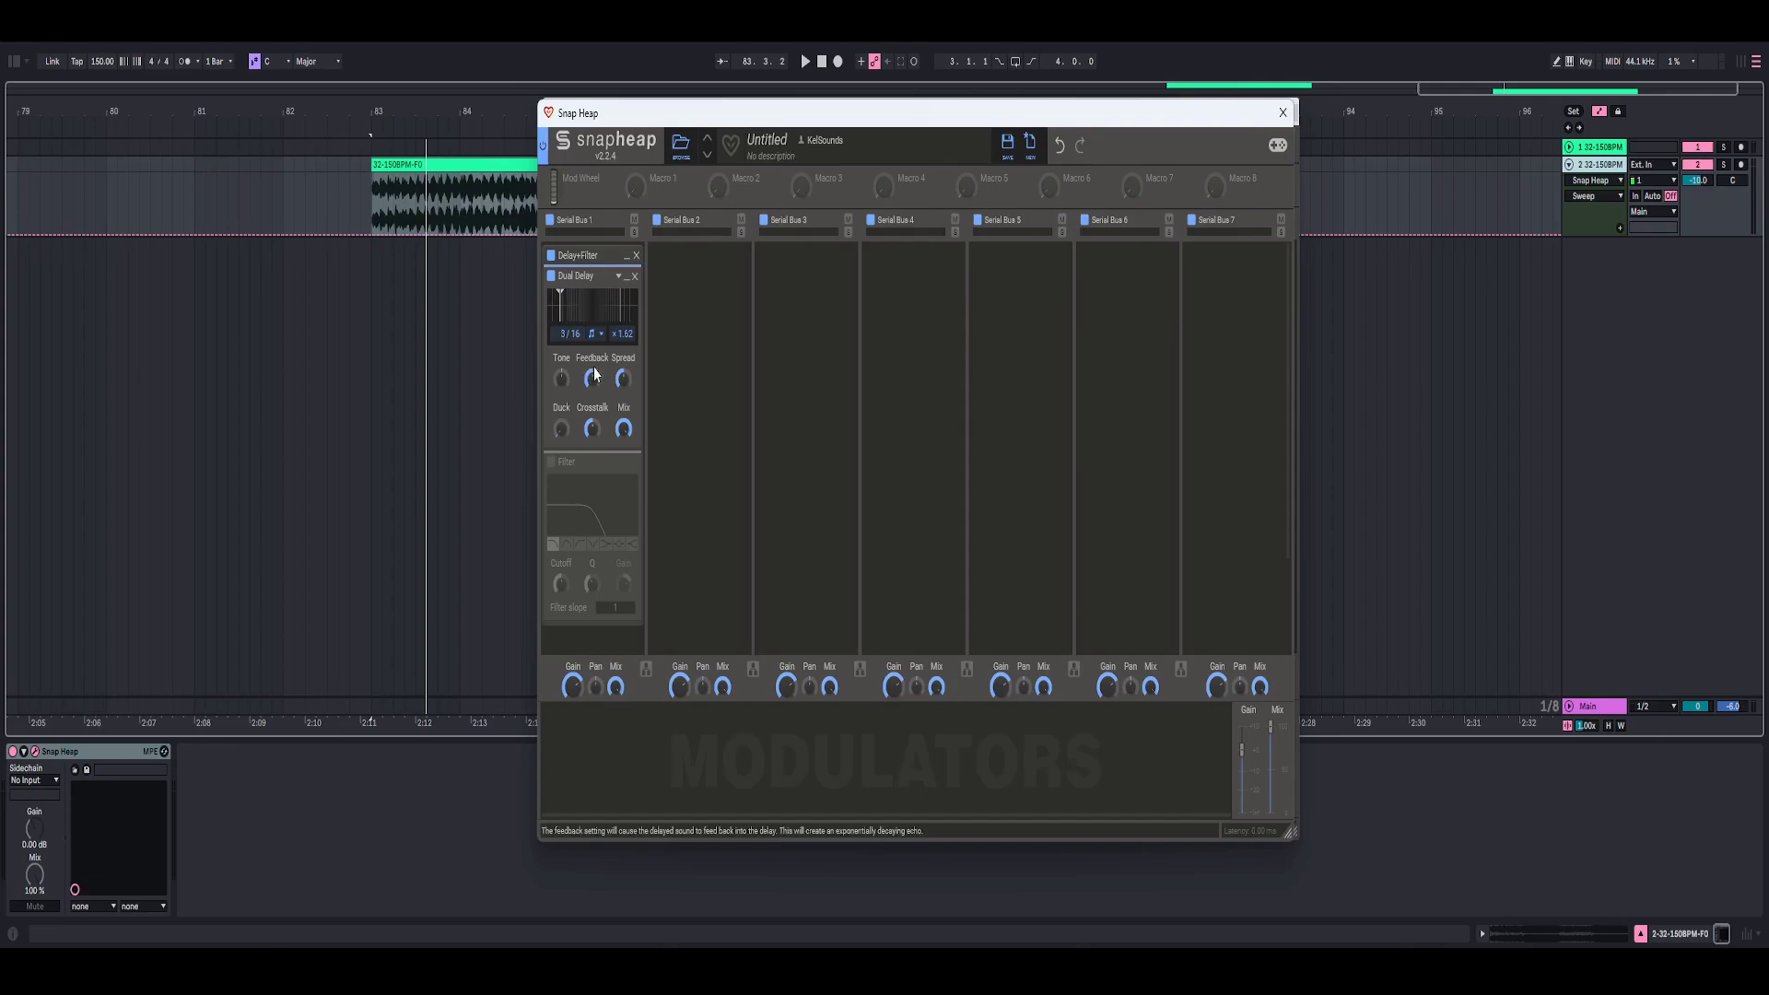
right_click(623, 337)
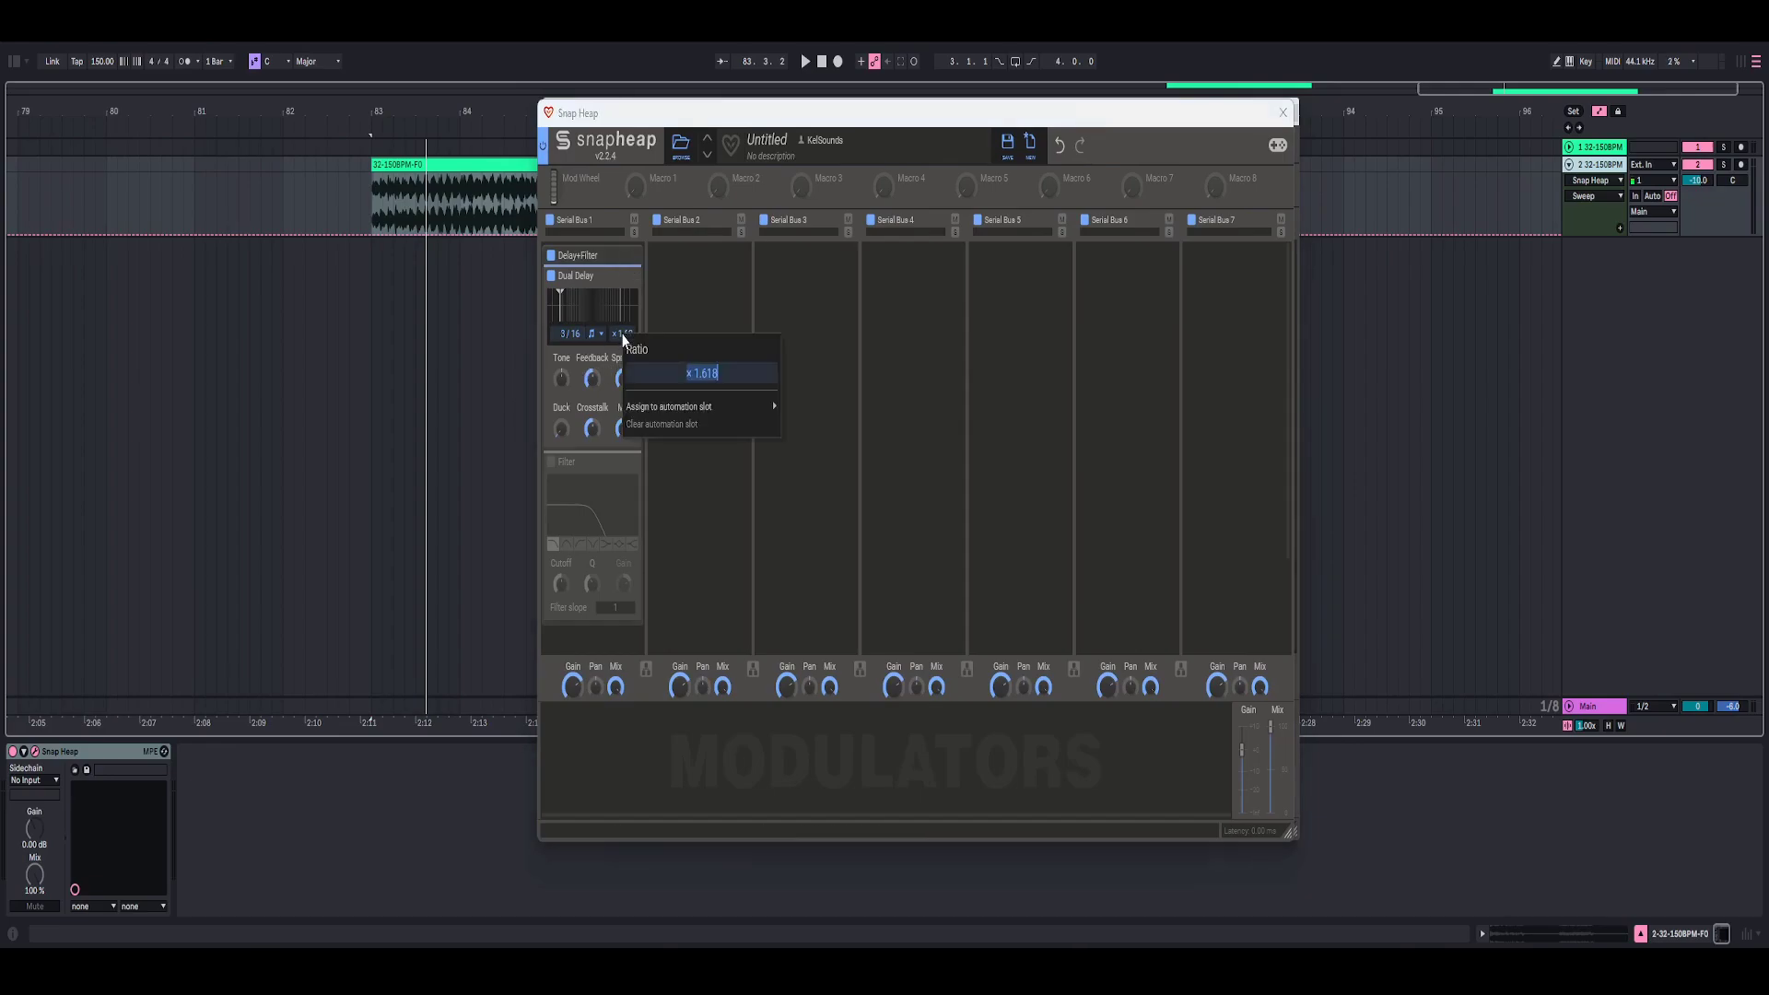
text(1.72)
key(Return)
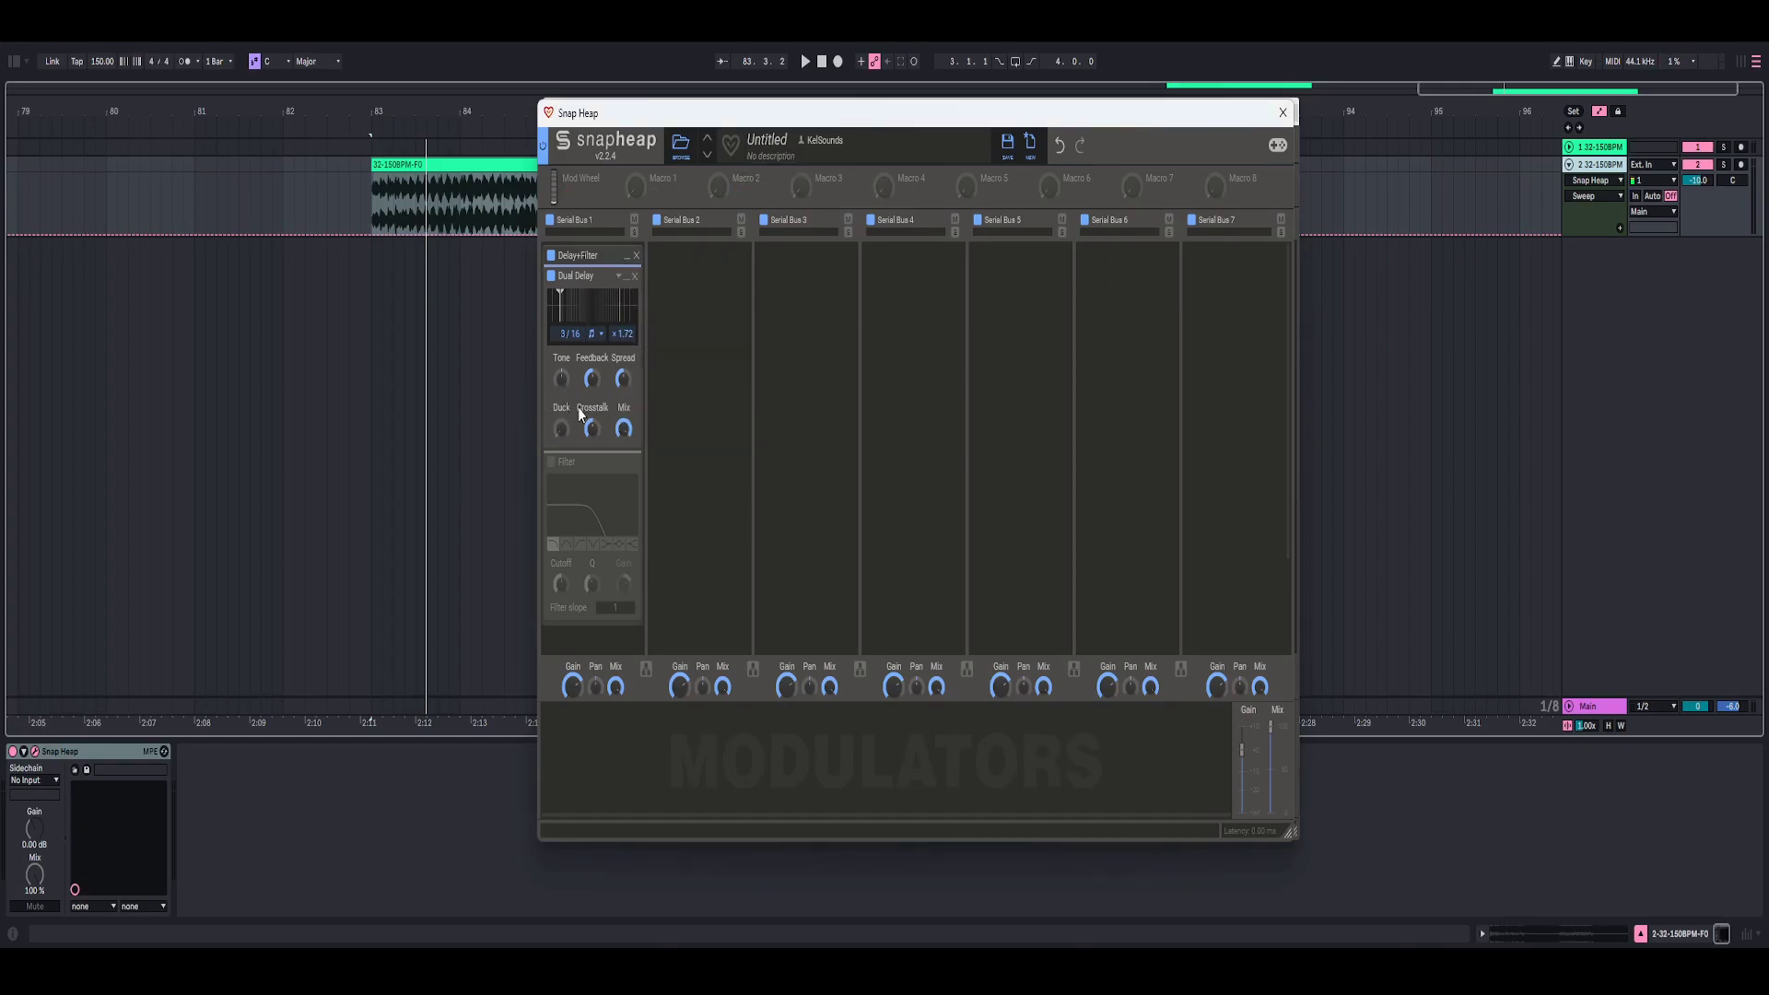
Step: Collapse the Dual Delay, then enable the filter below it and duplicate it
click(625, 281)
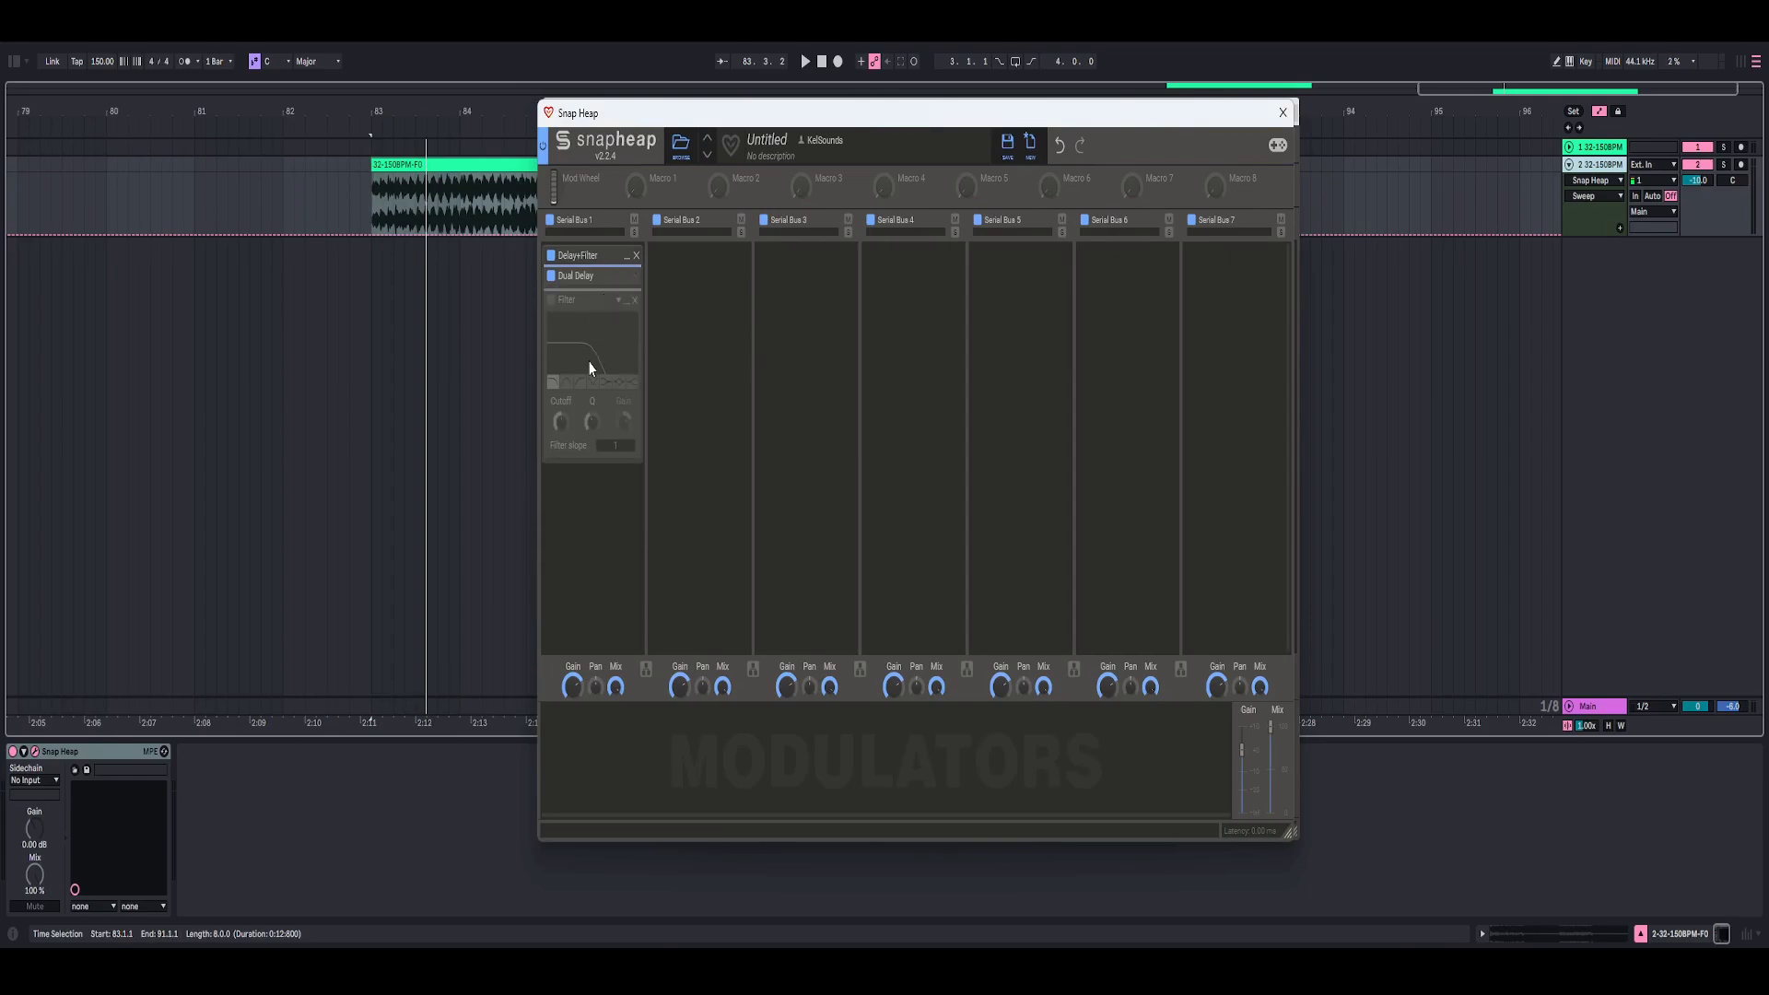
click(550, 300)
key(ctrl+d)
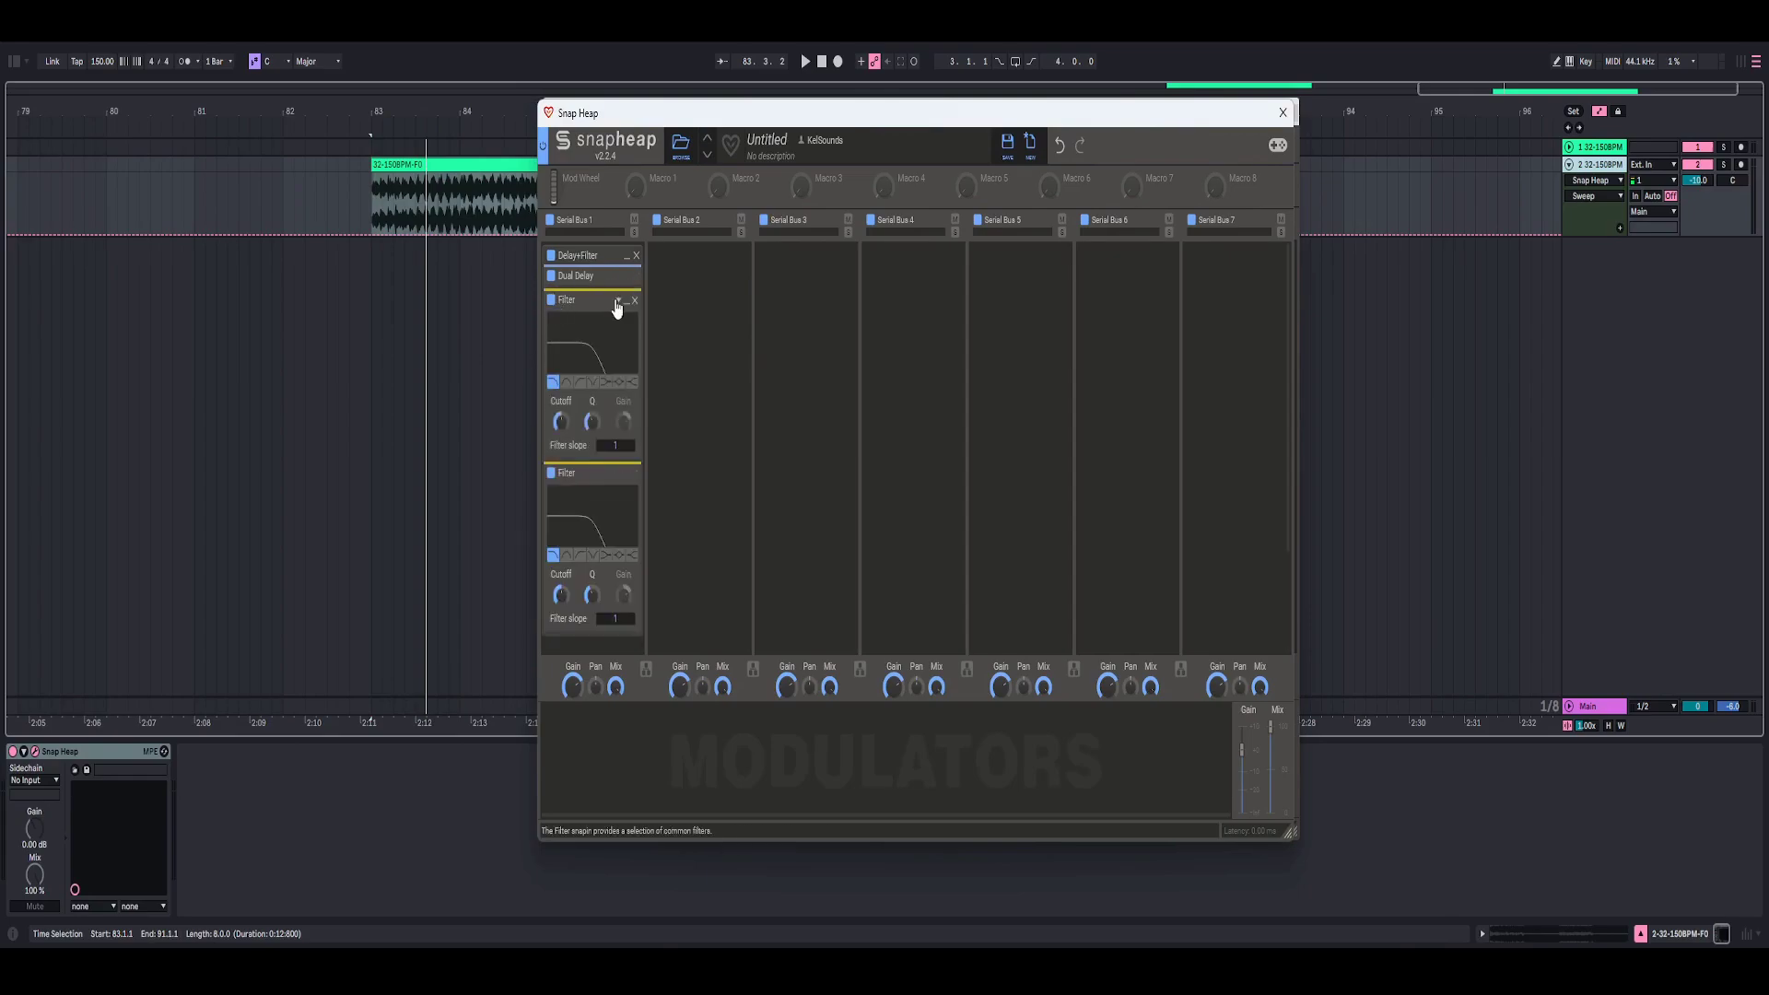
Step: Raise the first filter's low-pass cutoff and set the duplicate to high-pass with a lowered cutoff
click(550, 473)
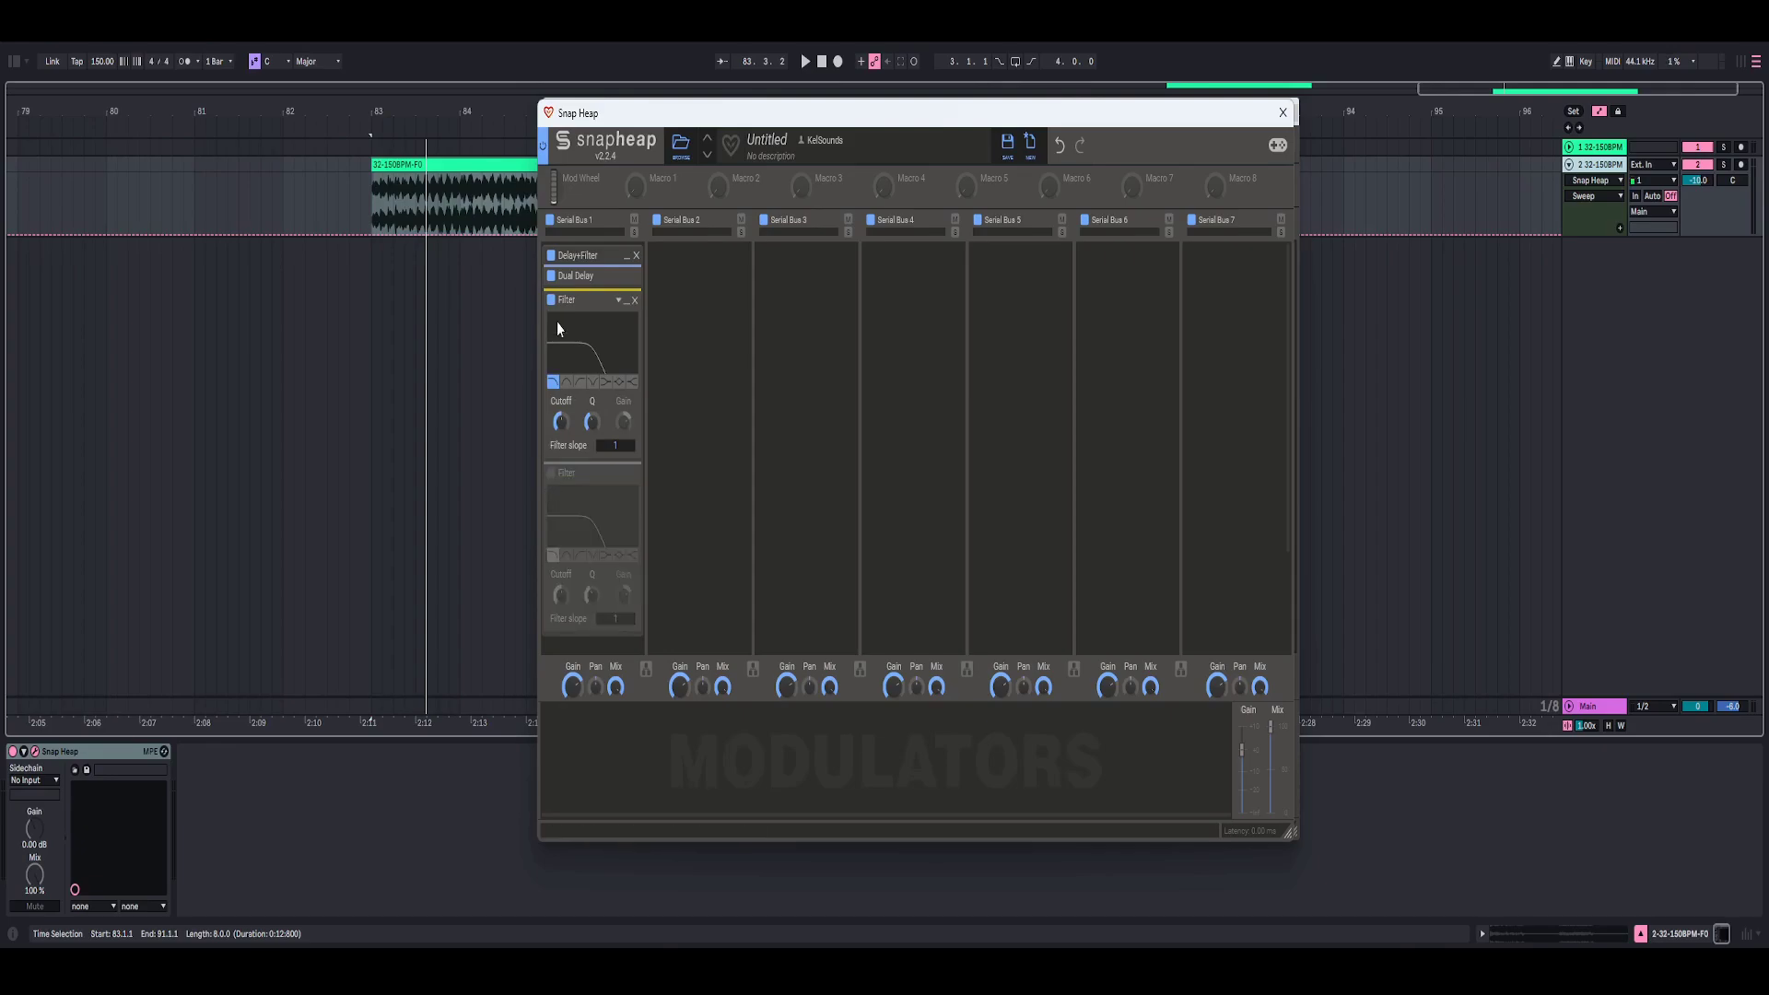
drag(562, 421, 562, 405)
click(551, 472)
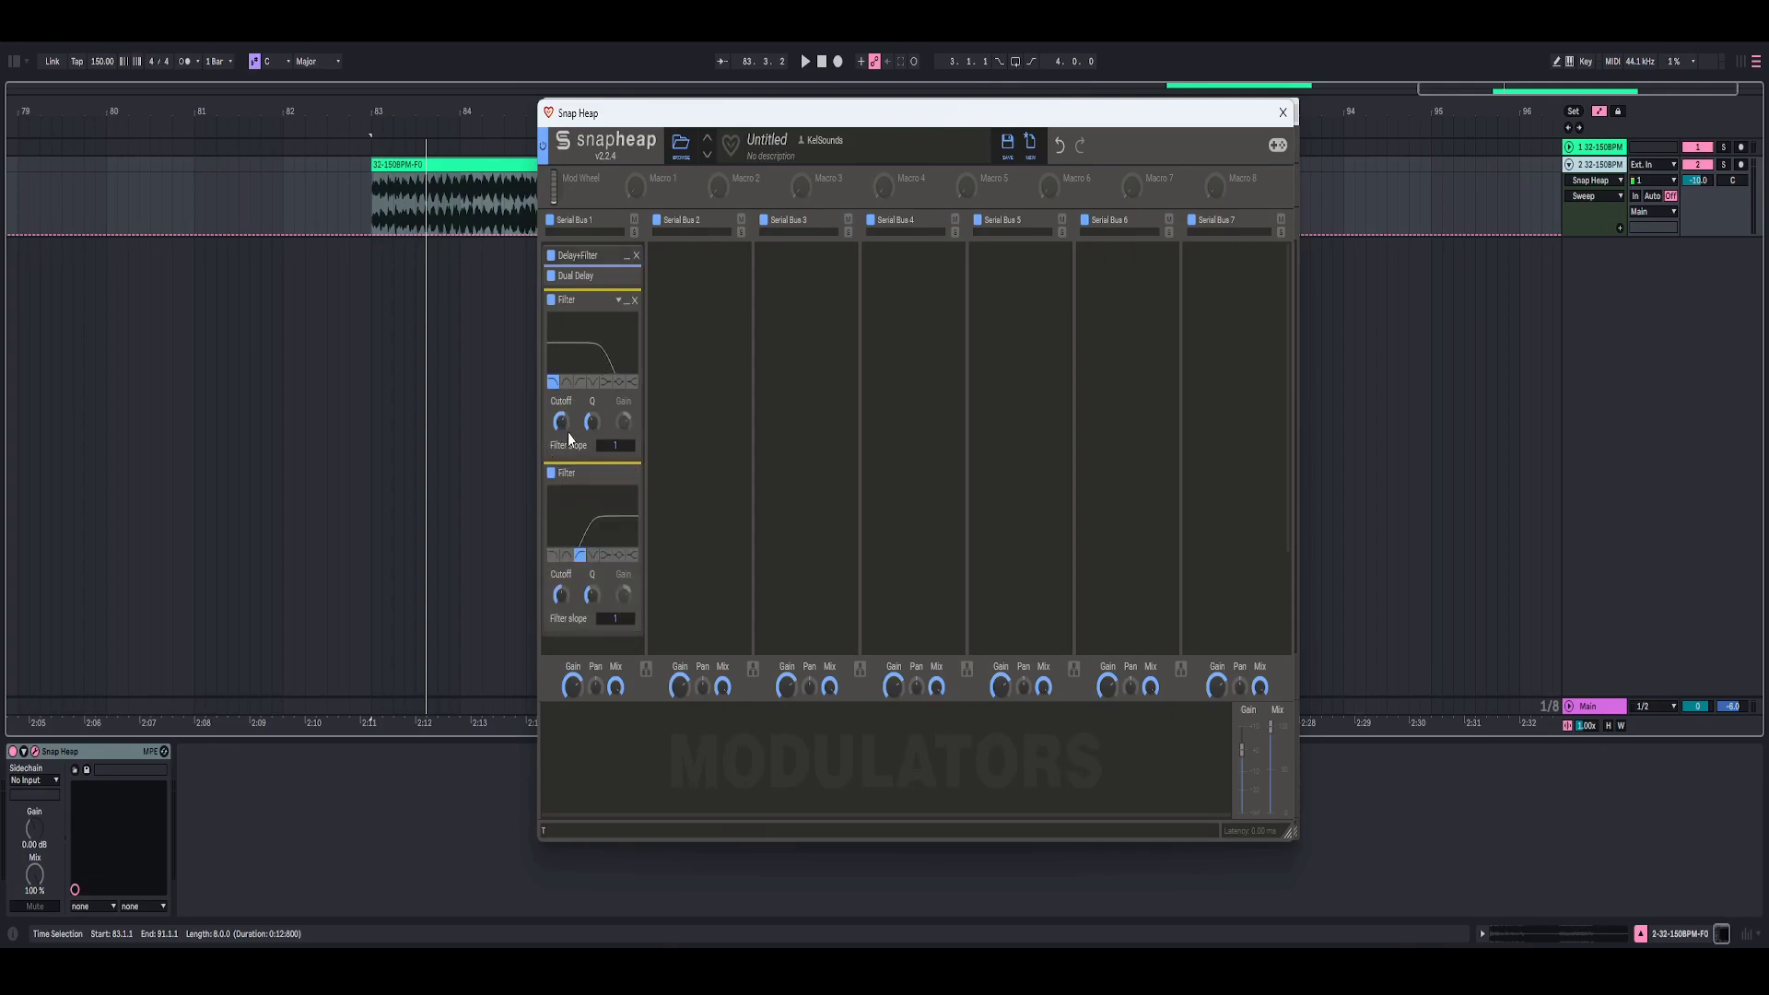
drag(562, 421, 562, 406)
drag(559, 595, 559, 606)
scroll(605, 352, down, 3)
scroll(605, 352, up, 3)
Step: Collapse both filters and the Delay+Filter group, and close the nested Snap Heap's editor
click(626, 301)
click(625, 326)
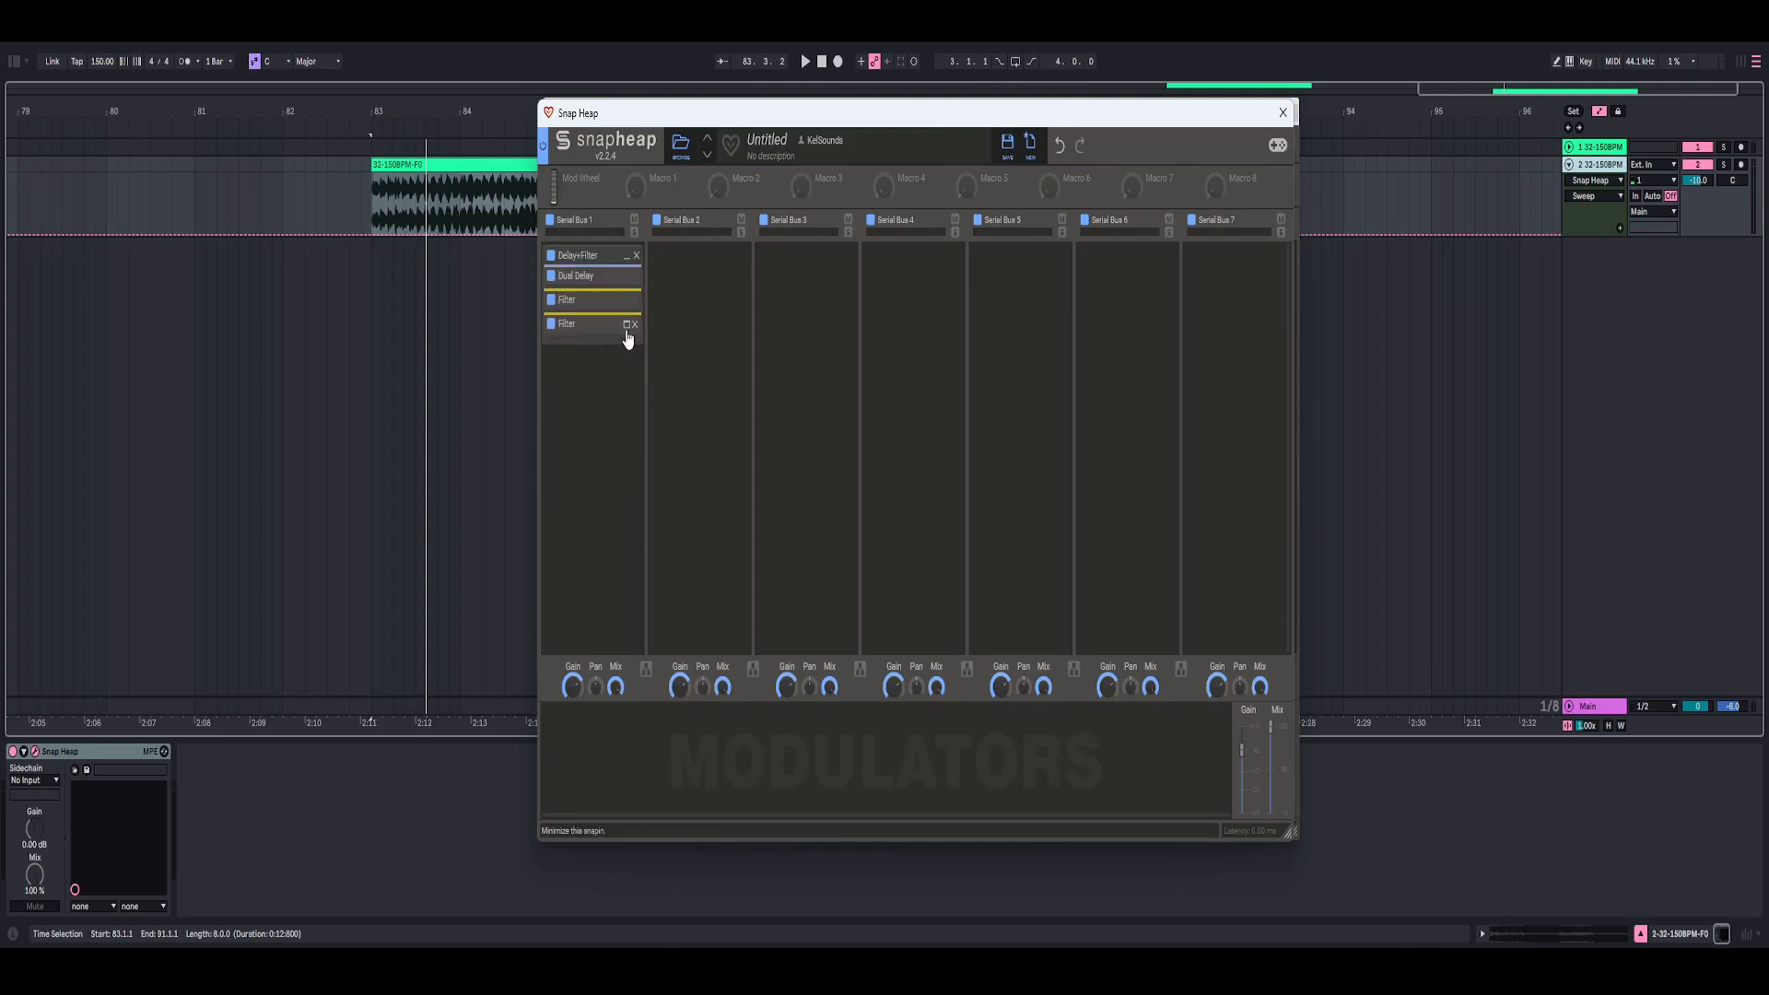
click(628, 261)
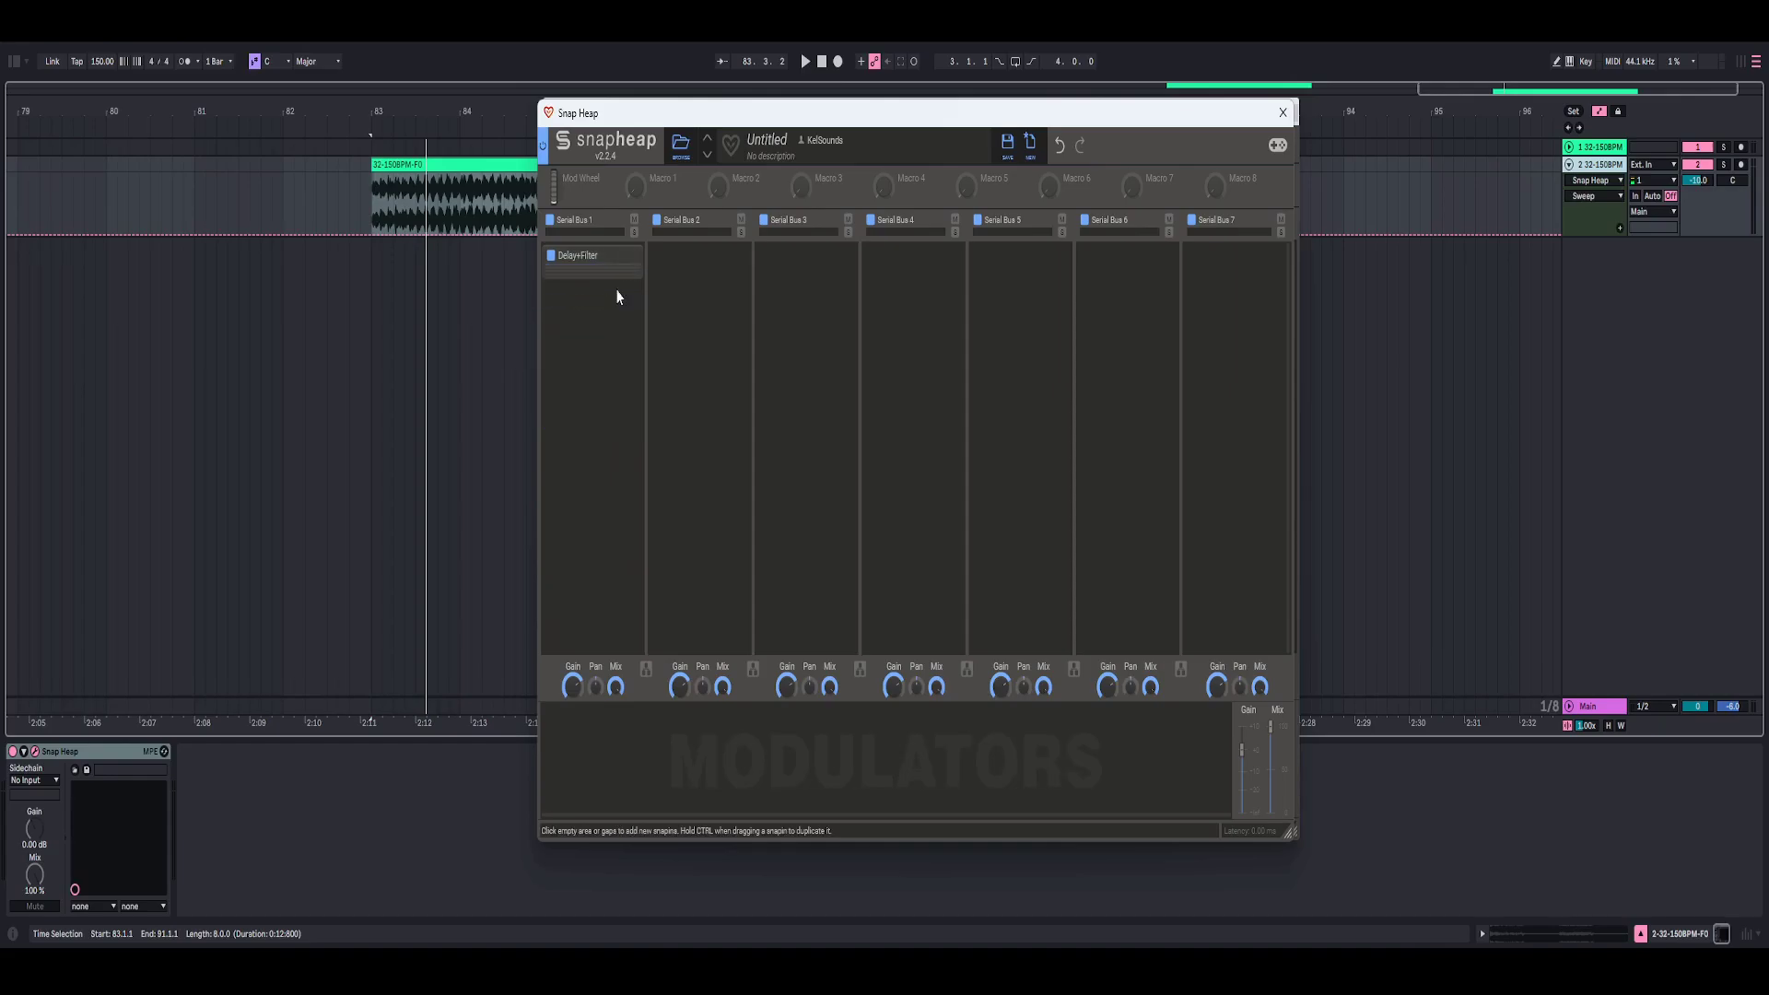
click(1282, 113)
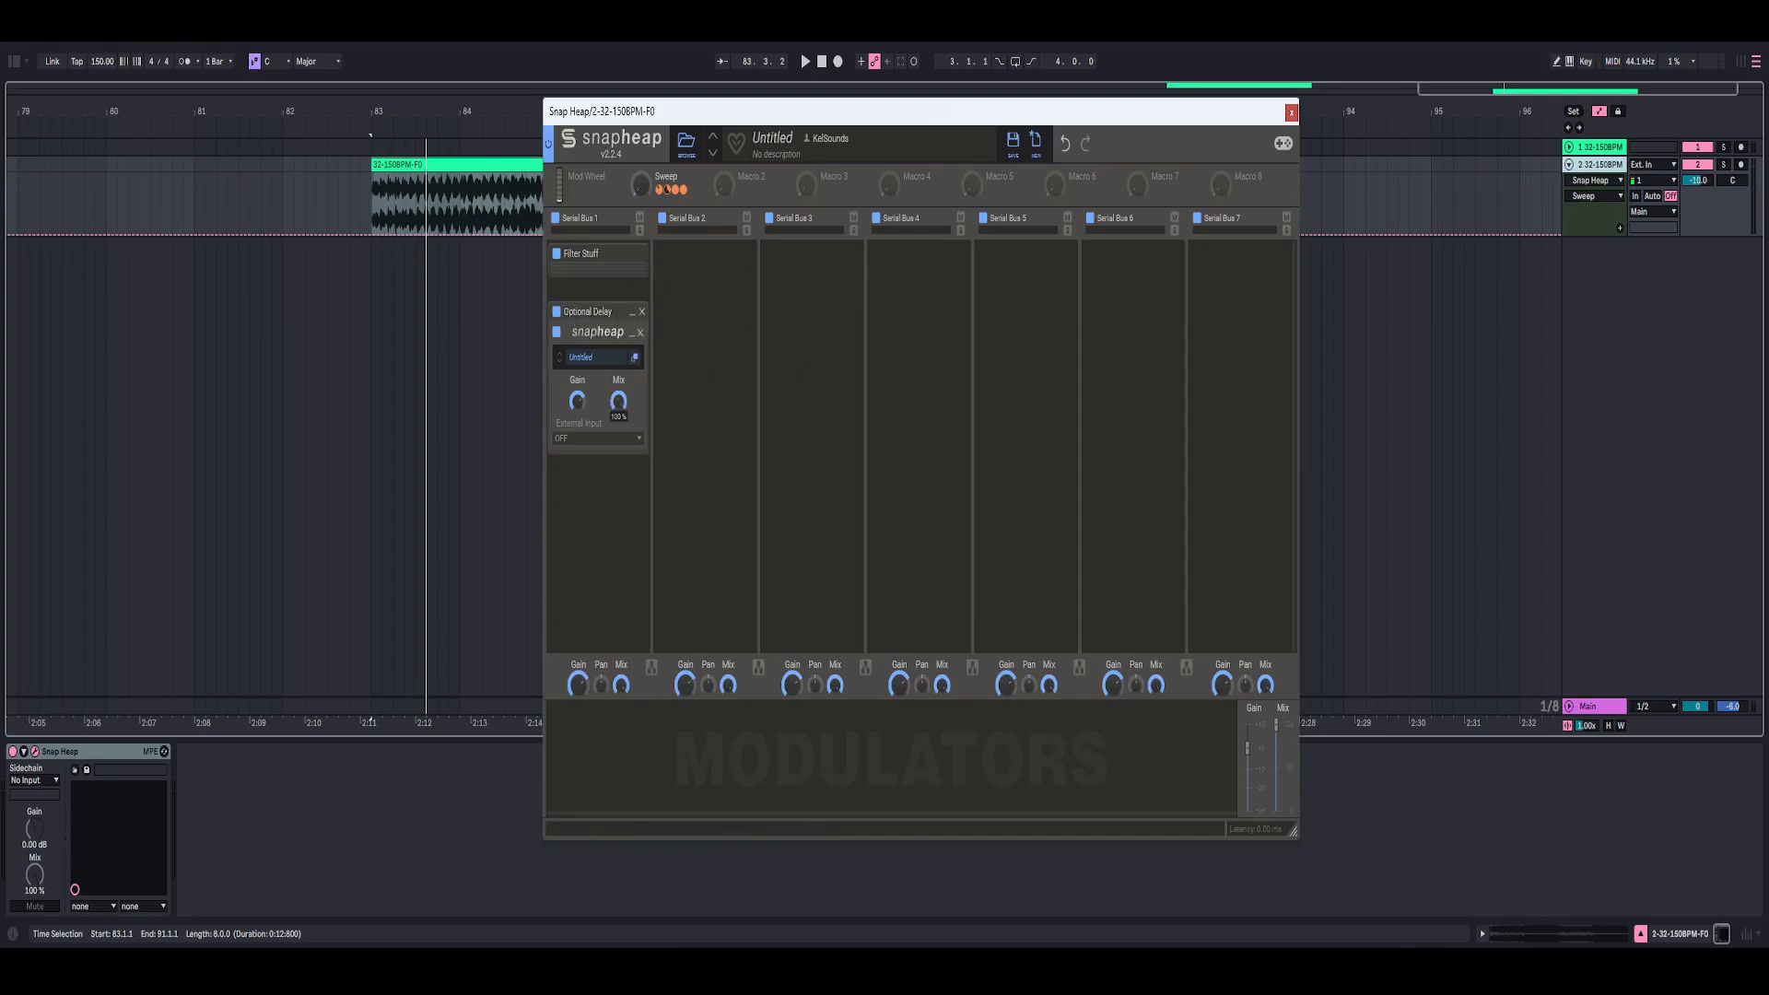
Step: Lower the nested Snap Heap's mix to 0% and rename the second macro as Optional Delay
double_click(753, 175)
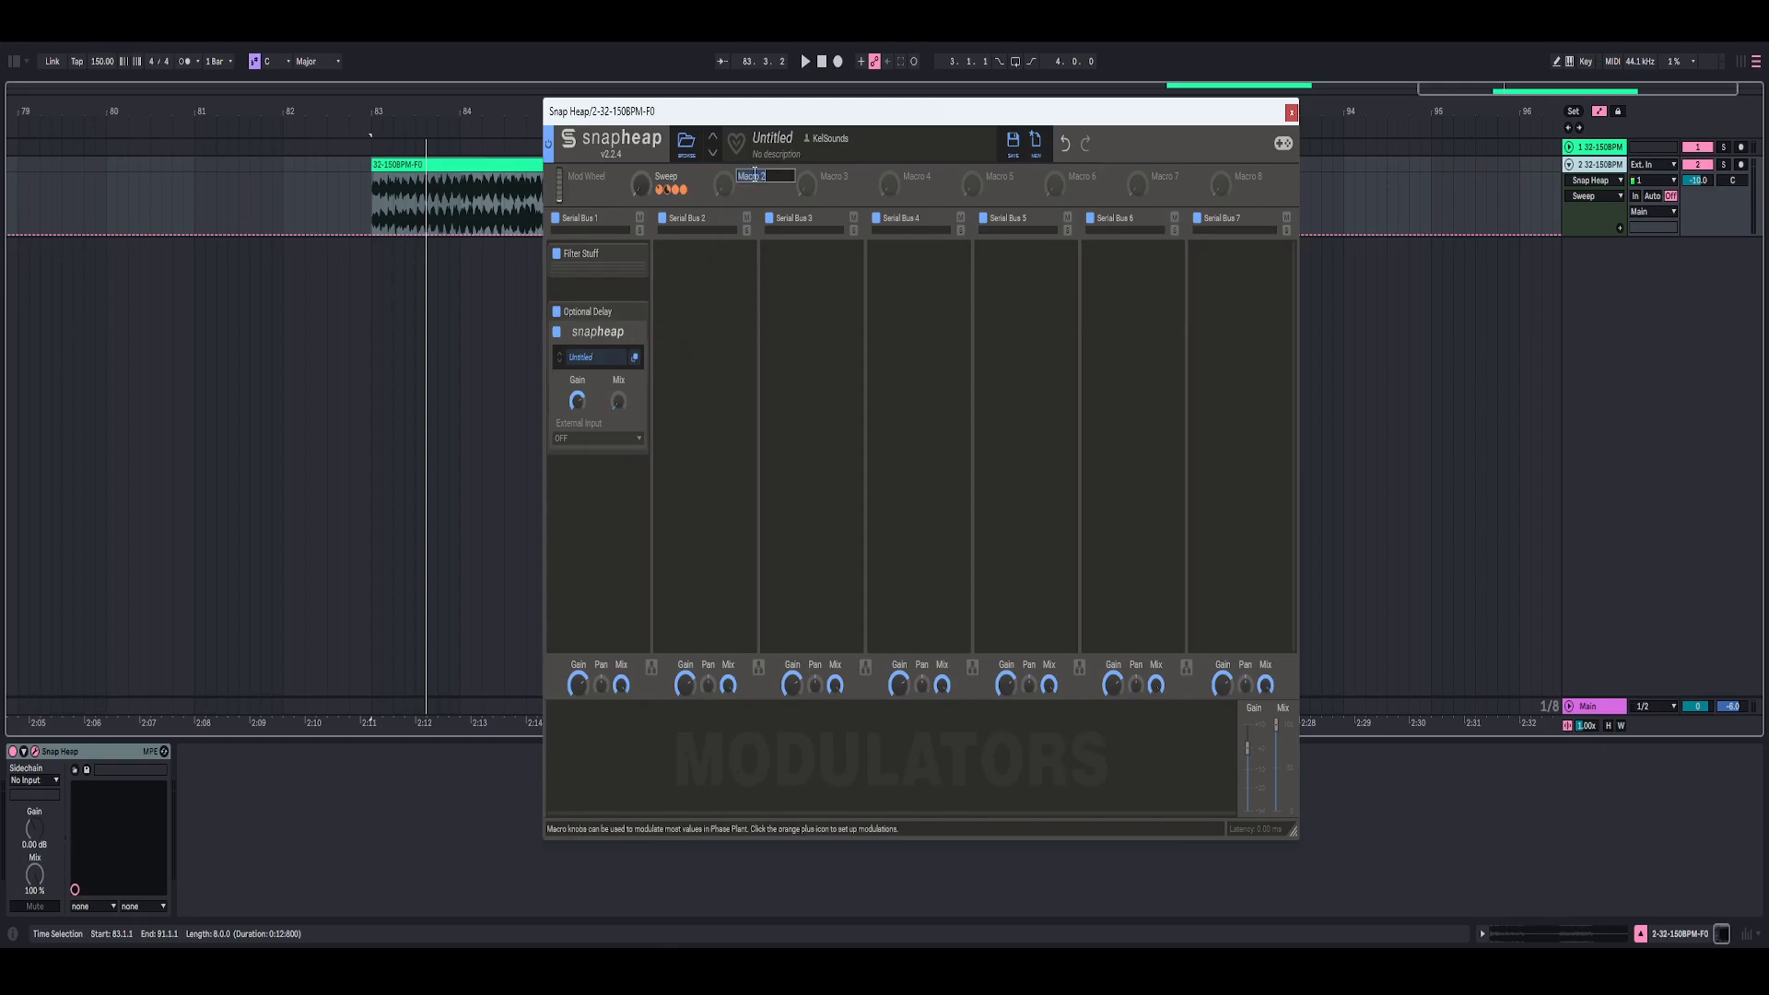
text(Optional Delay)
key(Return)
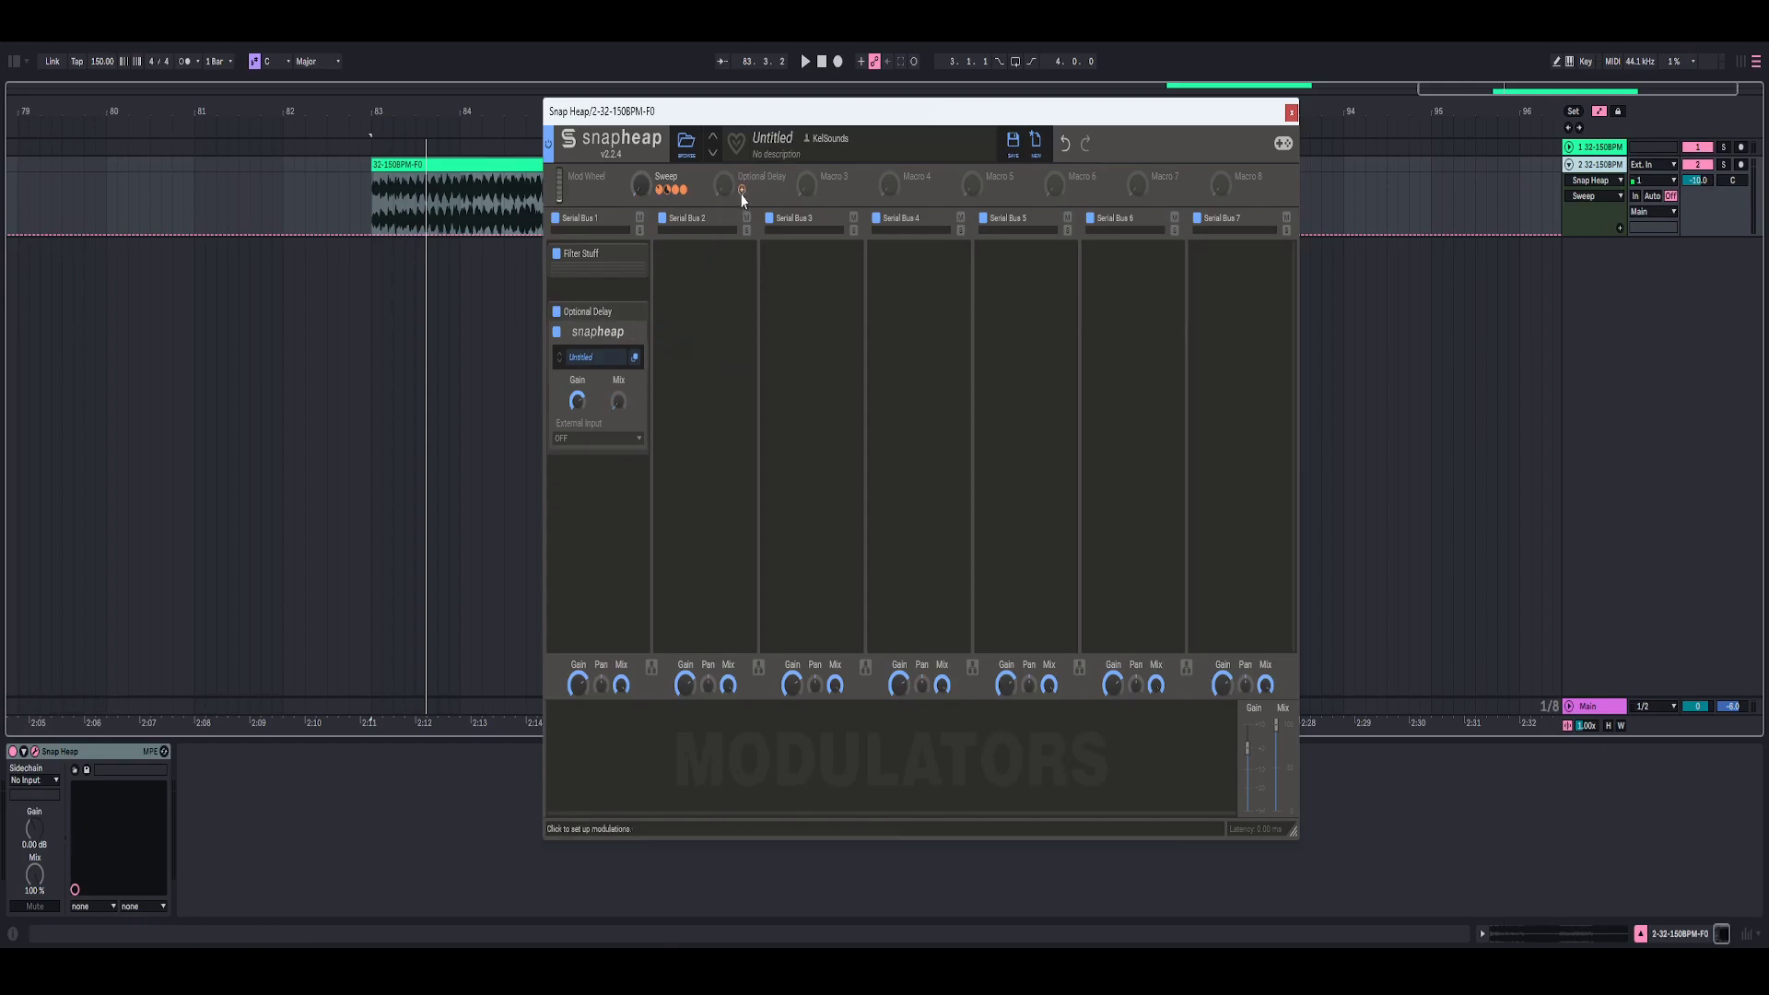
Step: Assign the Optional Delay macro to the nested Snap Heap's mix with an amount of 50%
click(742, 190)
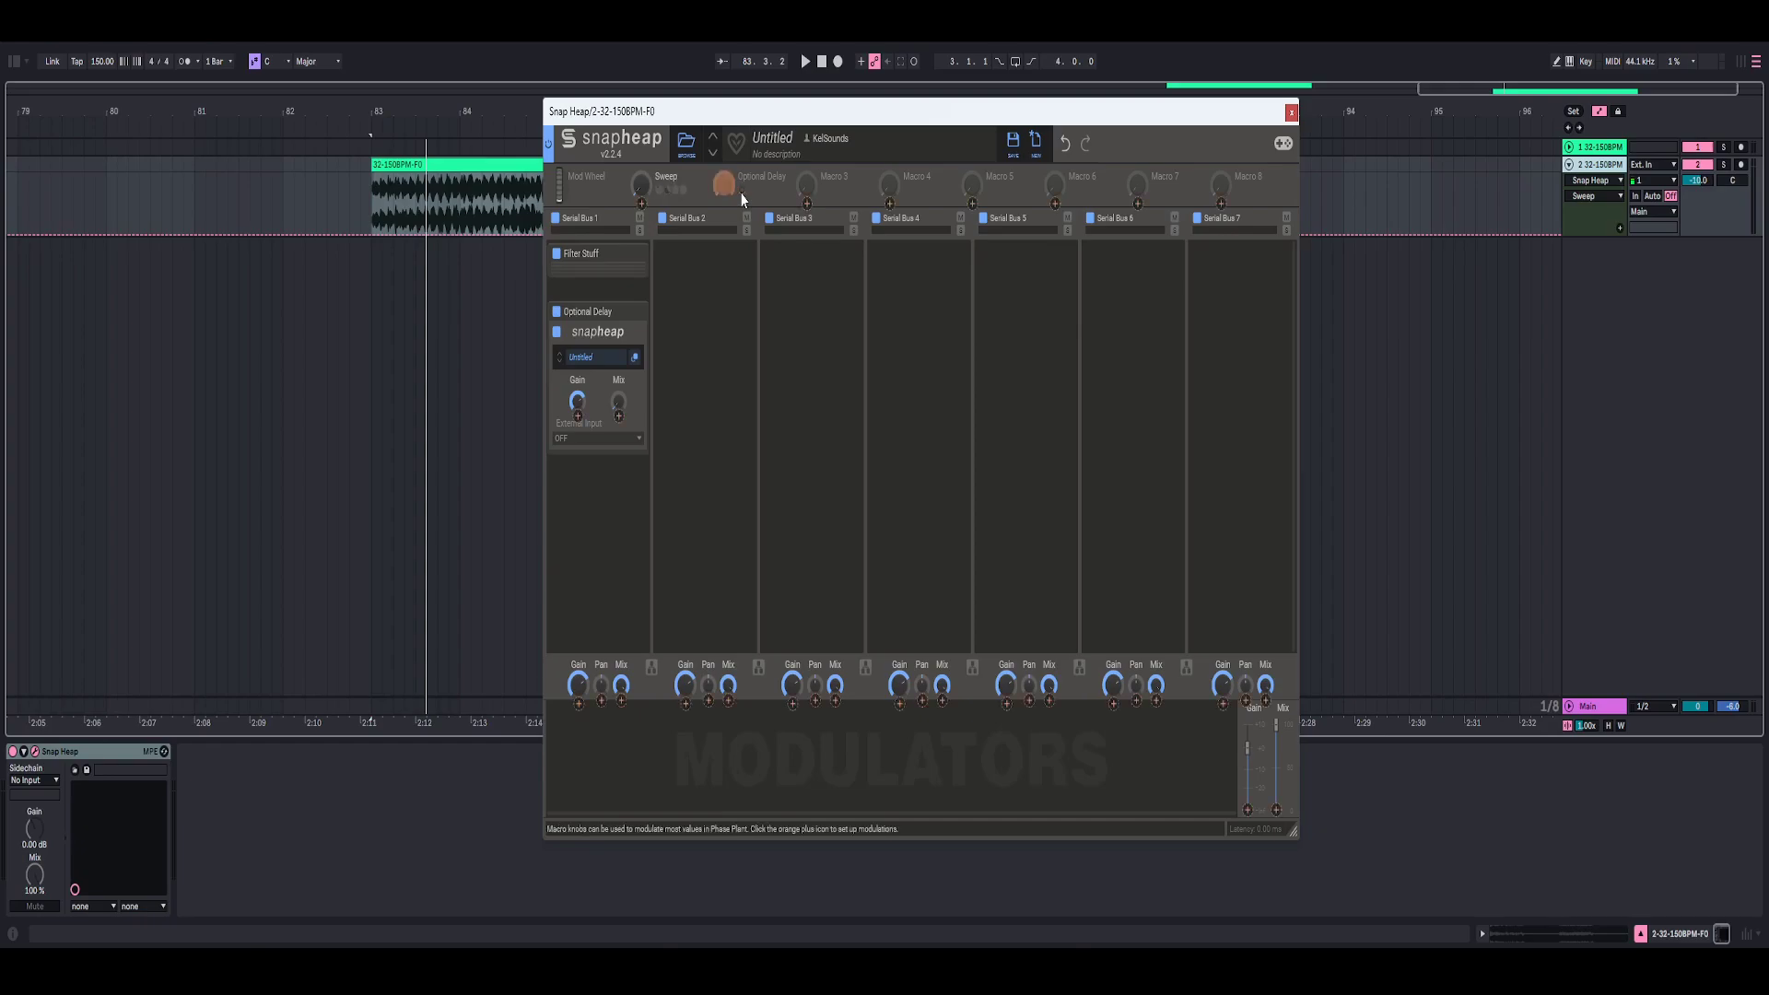
click(619, 416)
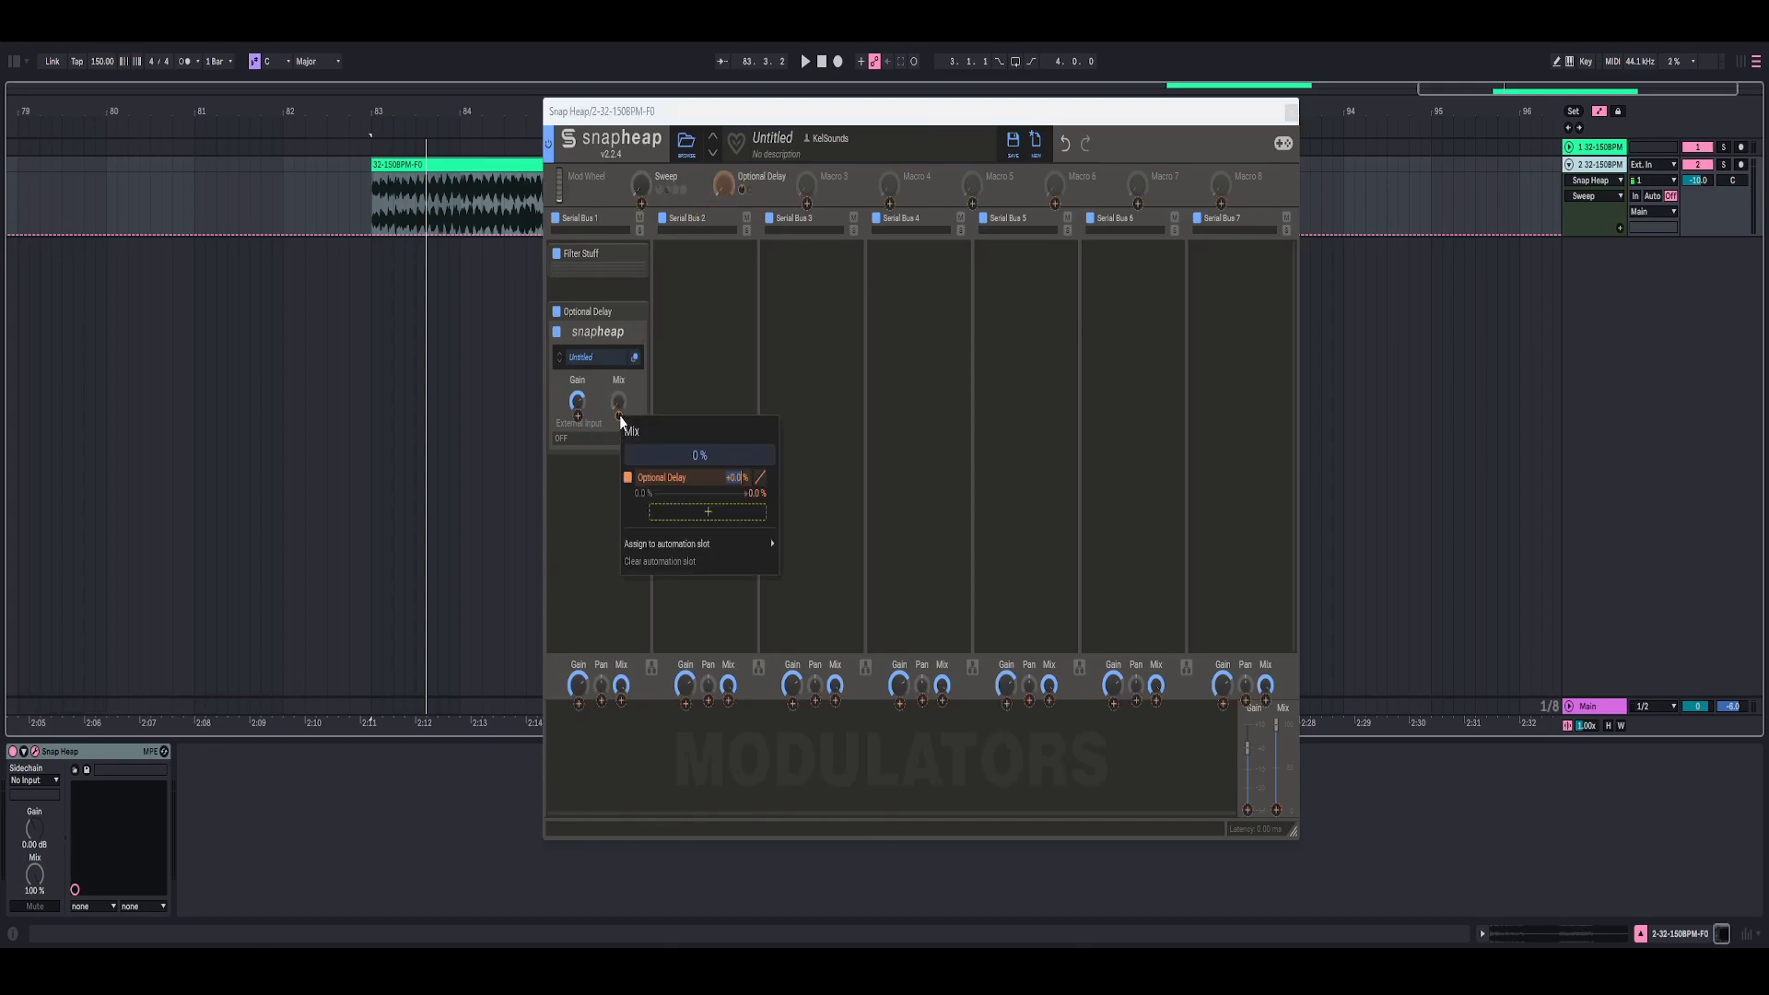
text(50)
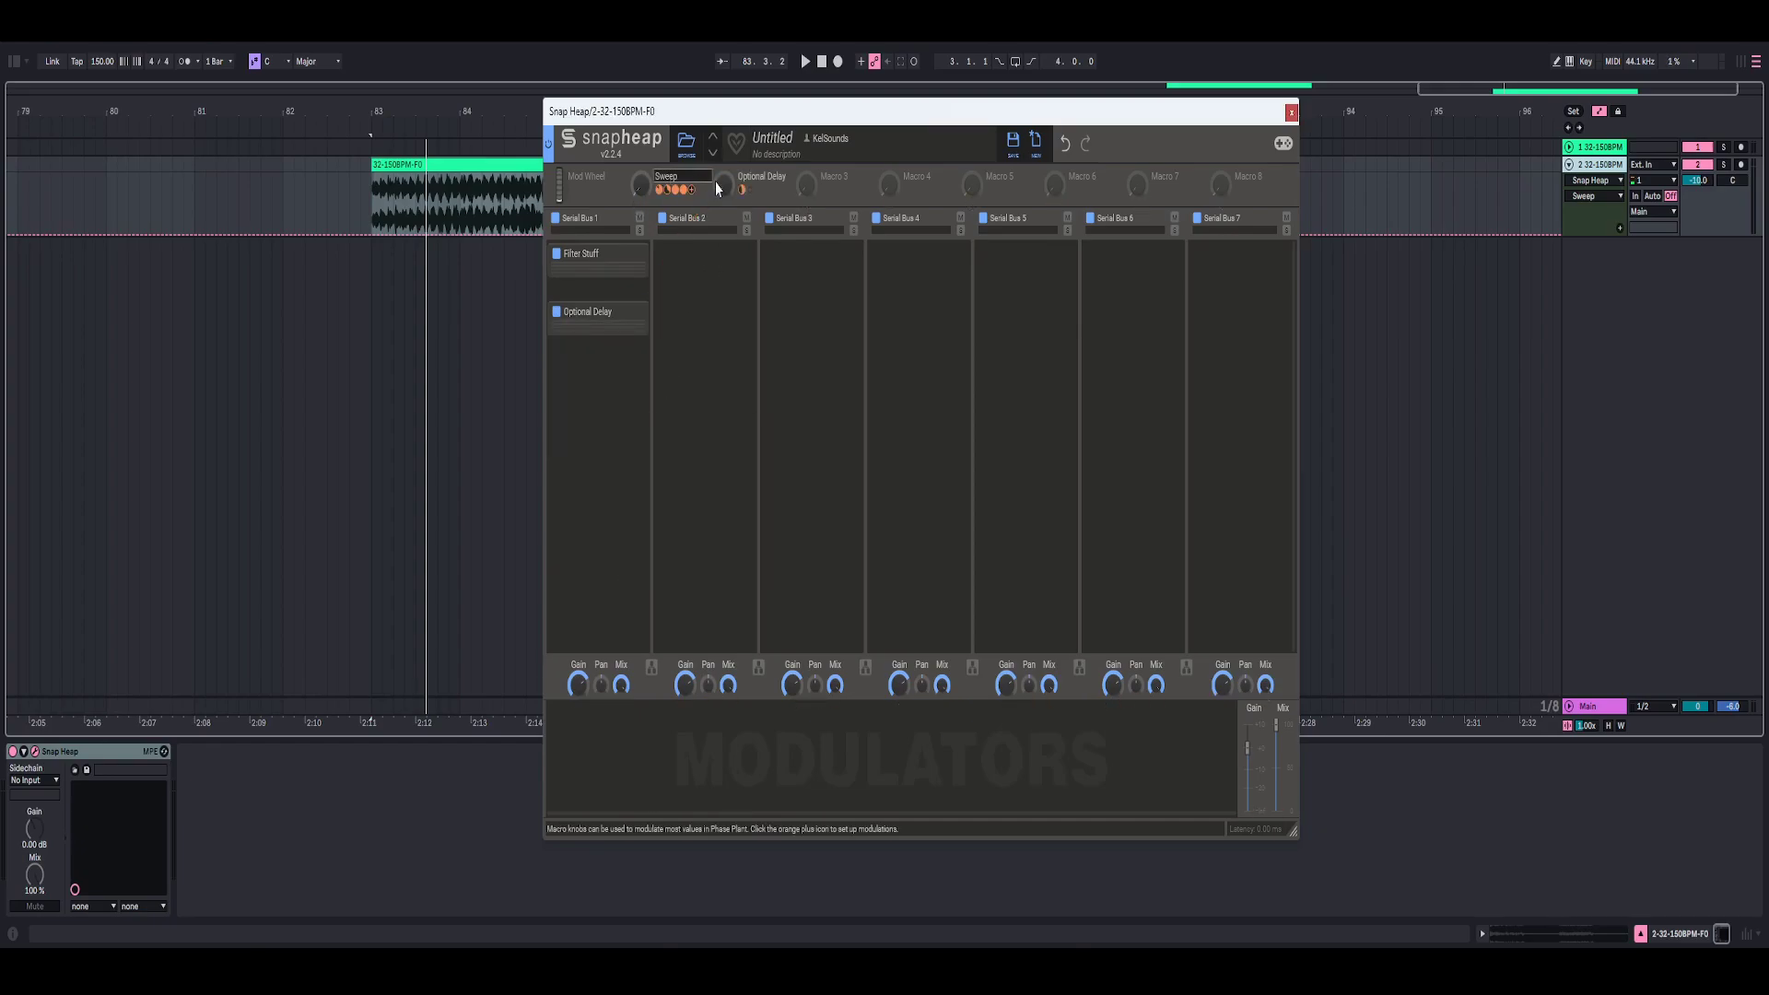
Step: Play the clip while turning the Optional Delay macro to audition the delay effect
key(space)
mouse_move(723, 186)
mouse_down()
mouse_move(723, 92)
mouse_move(719, 194)
mouse_up()
key(space)
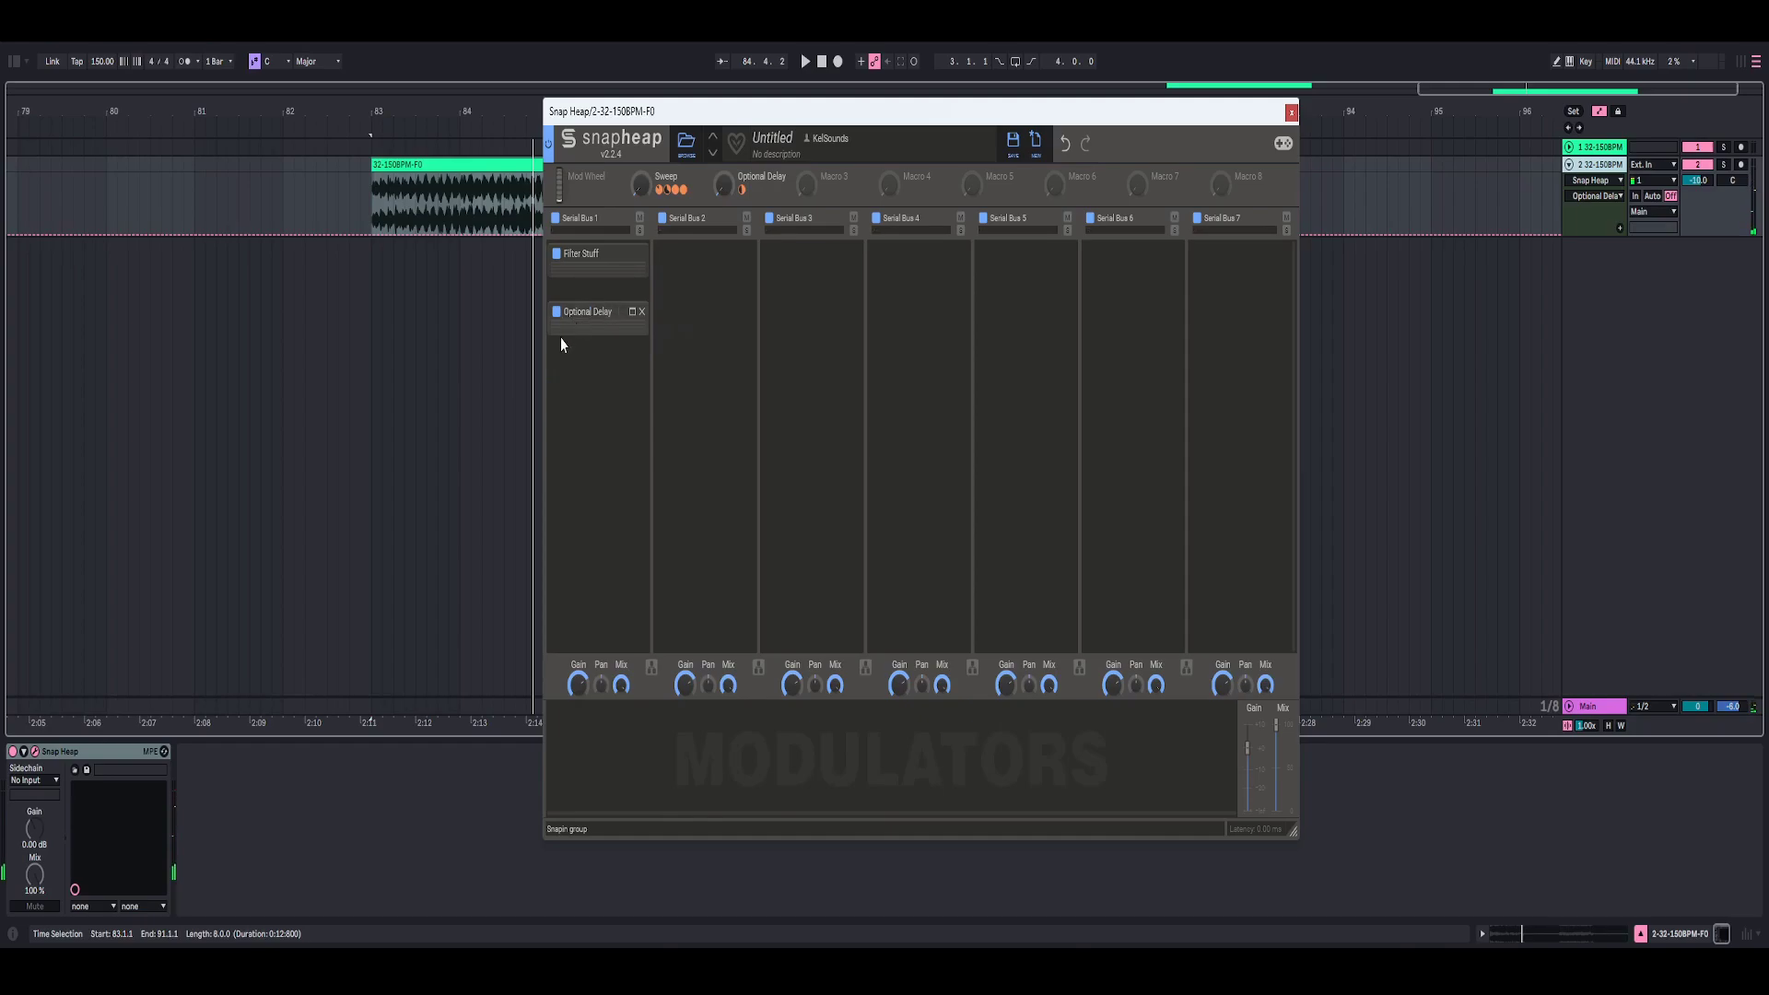
click(1446, 345)
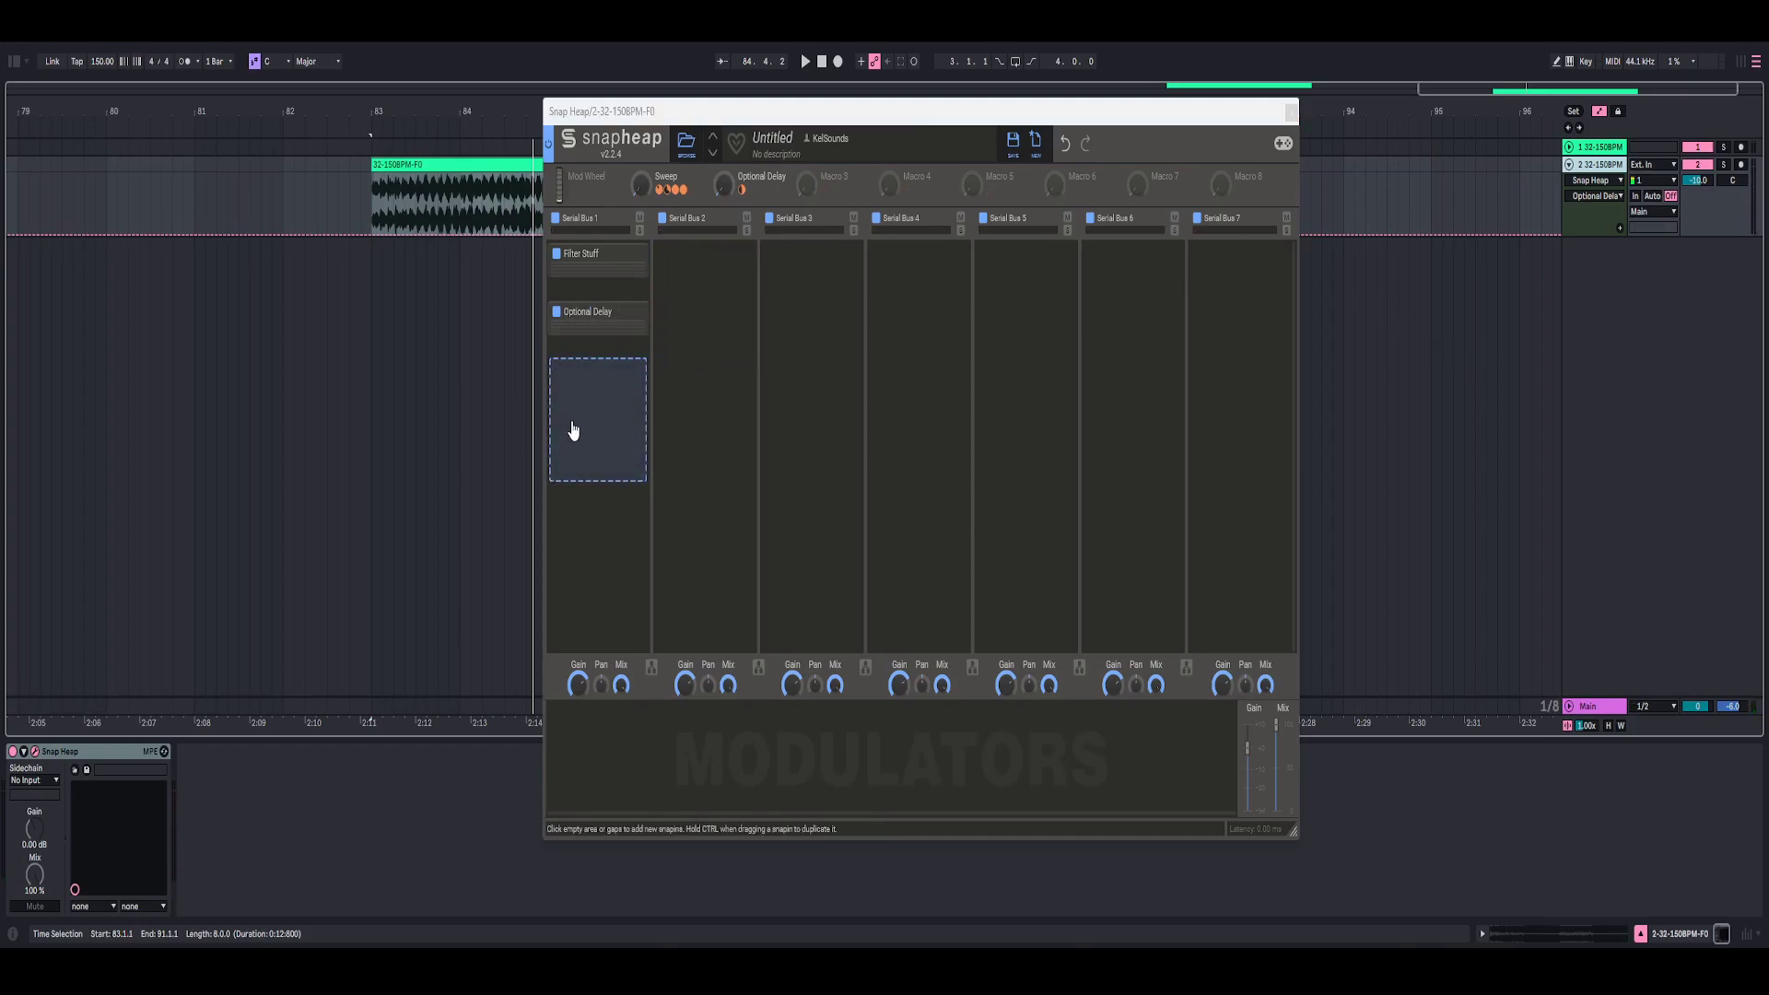
Step: Add a new group below Optional Delay and name it Mix in Compression
click(572, 430)
click(571, 388)
click(582, 415)
click(851, 673)
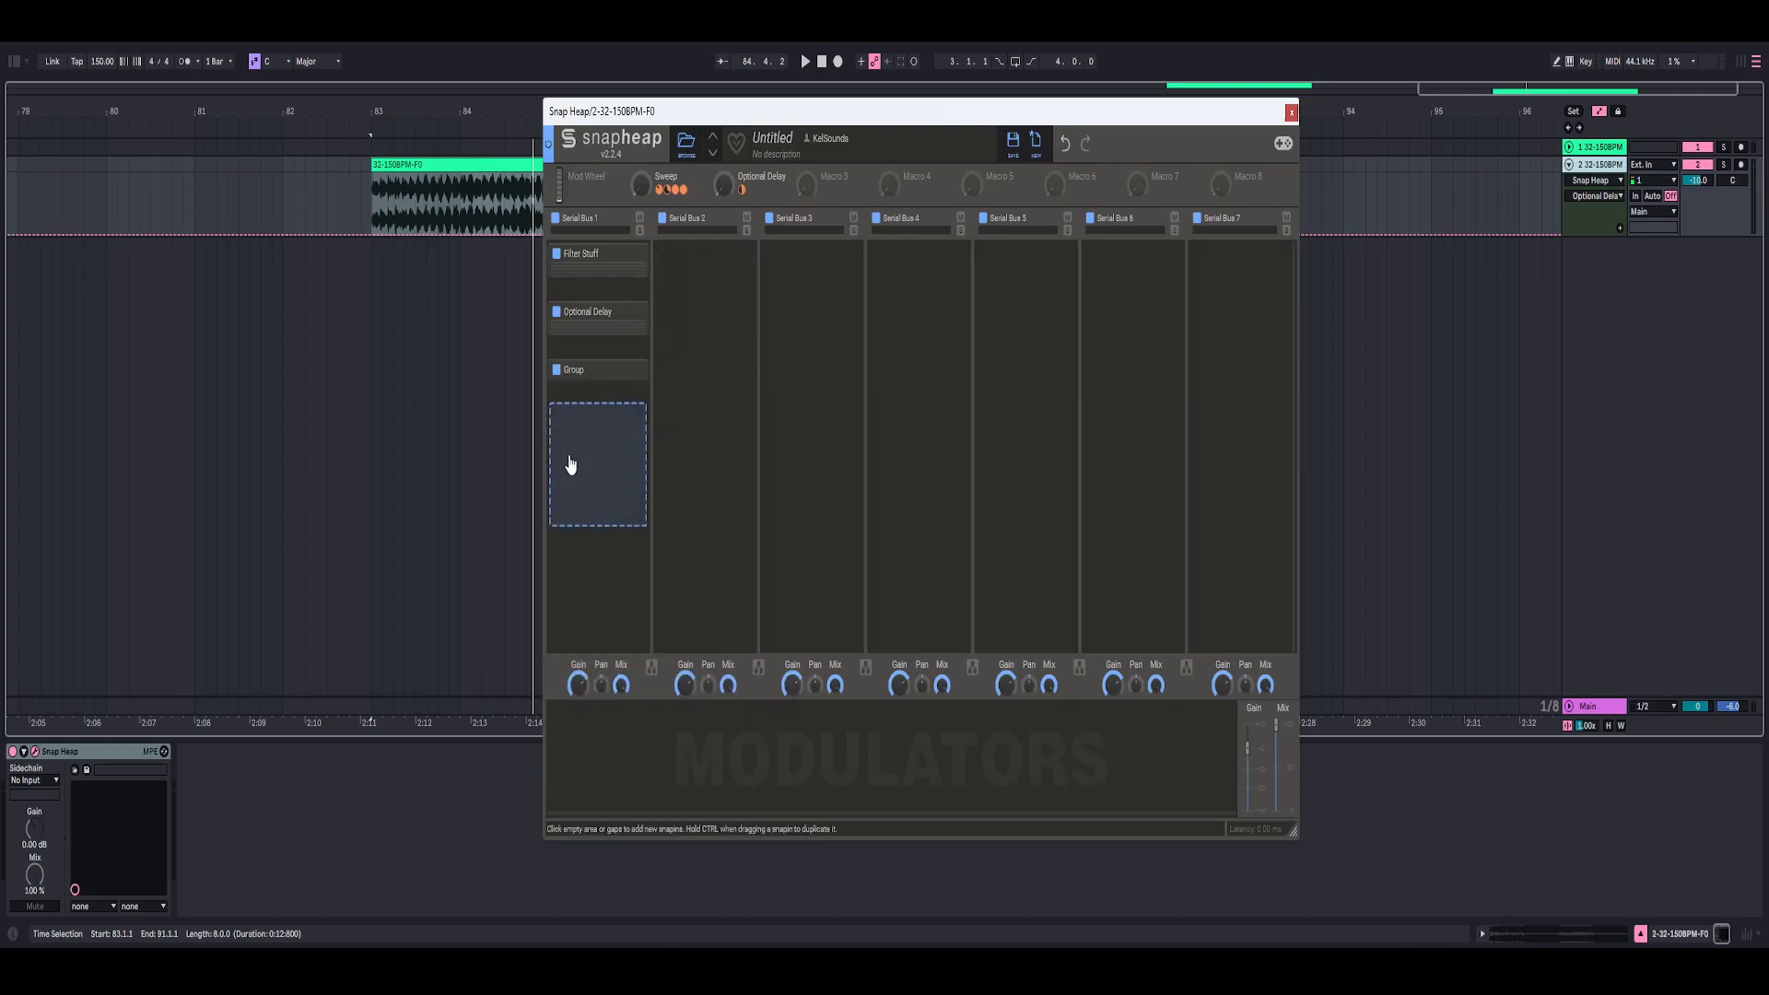
double_click(580, 370)
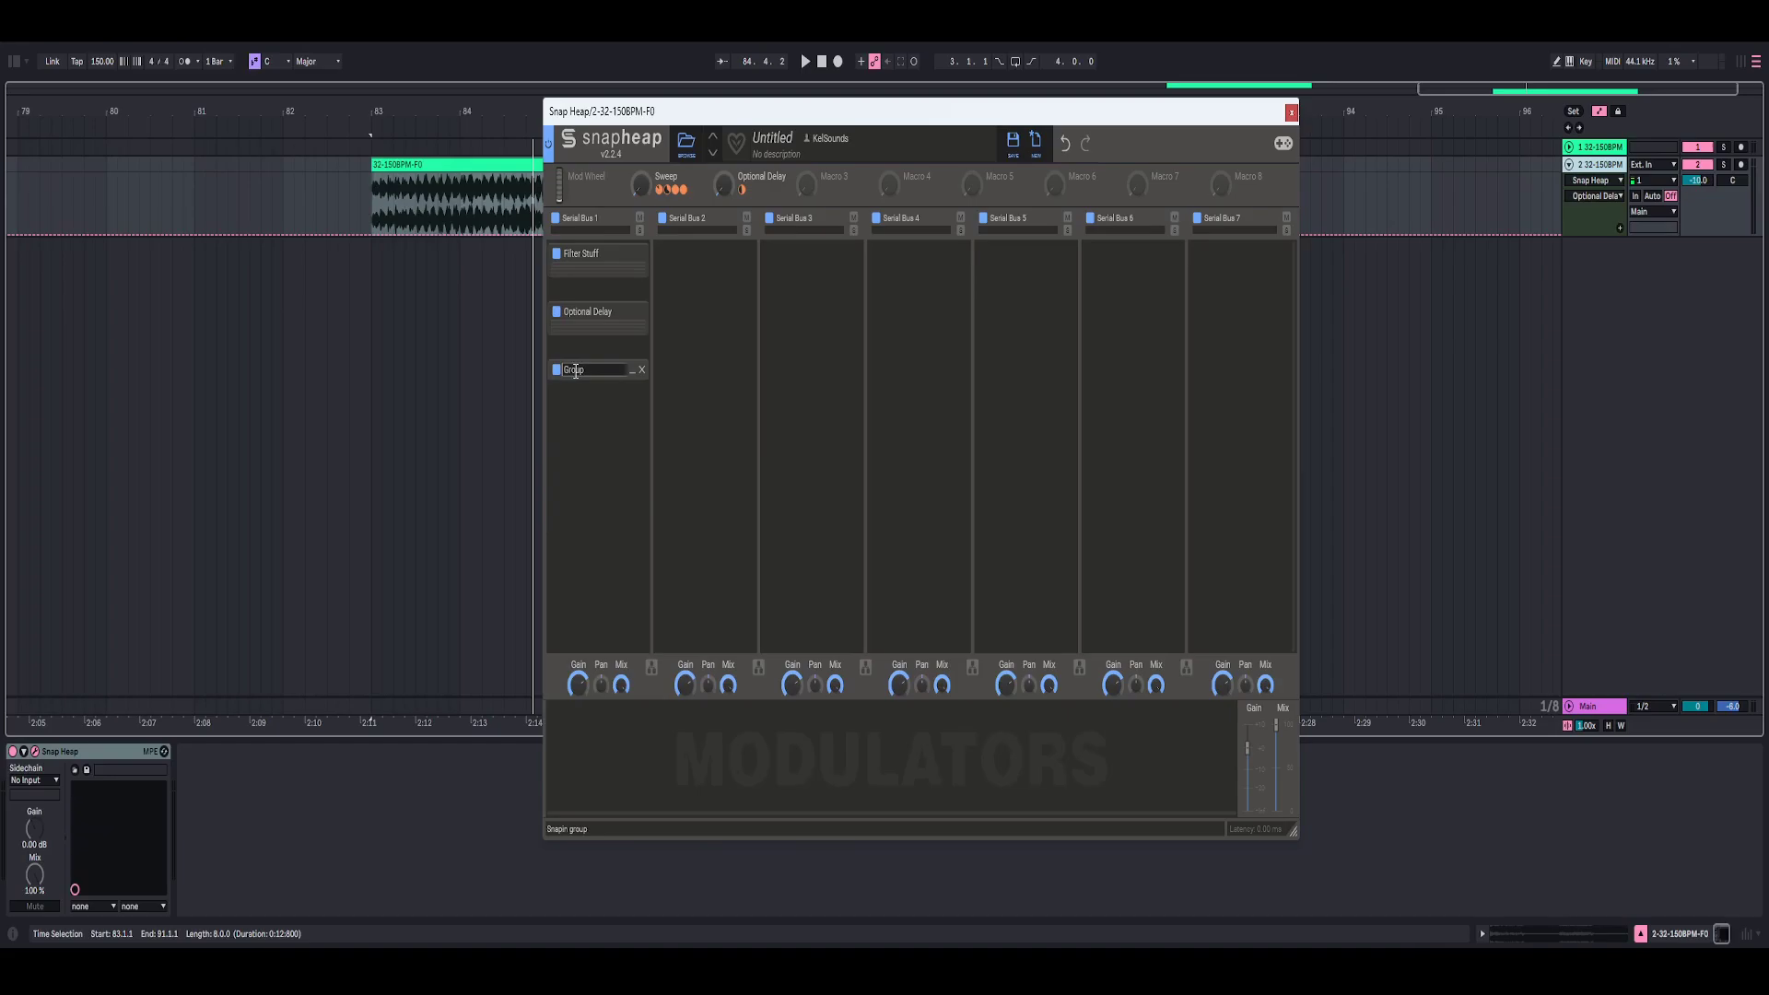
text(Mix in Compression)
key(Return)
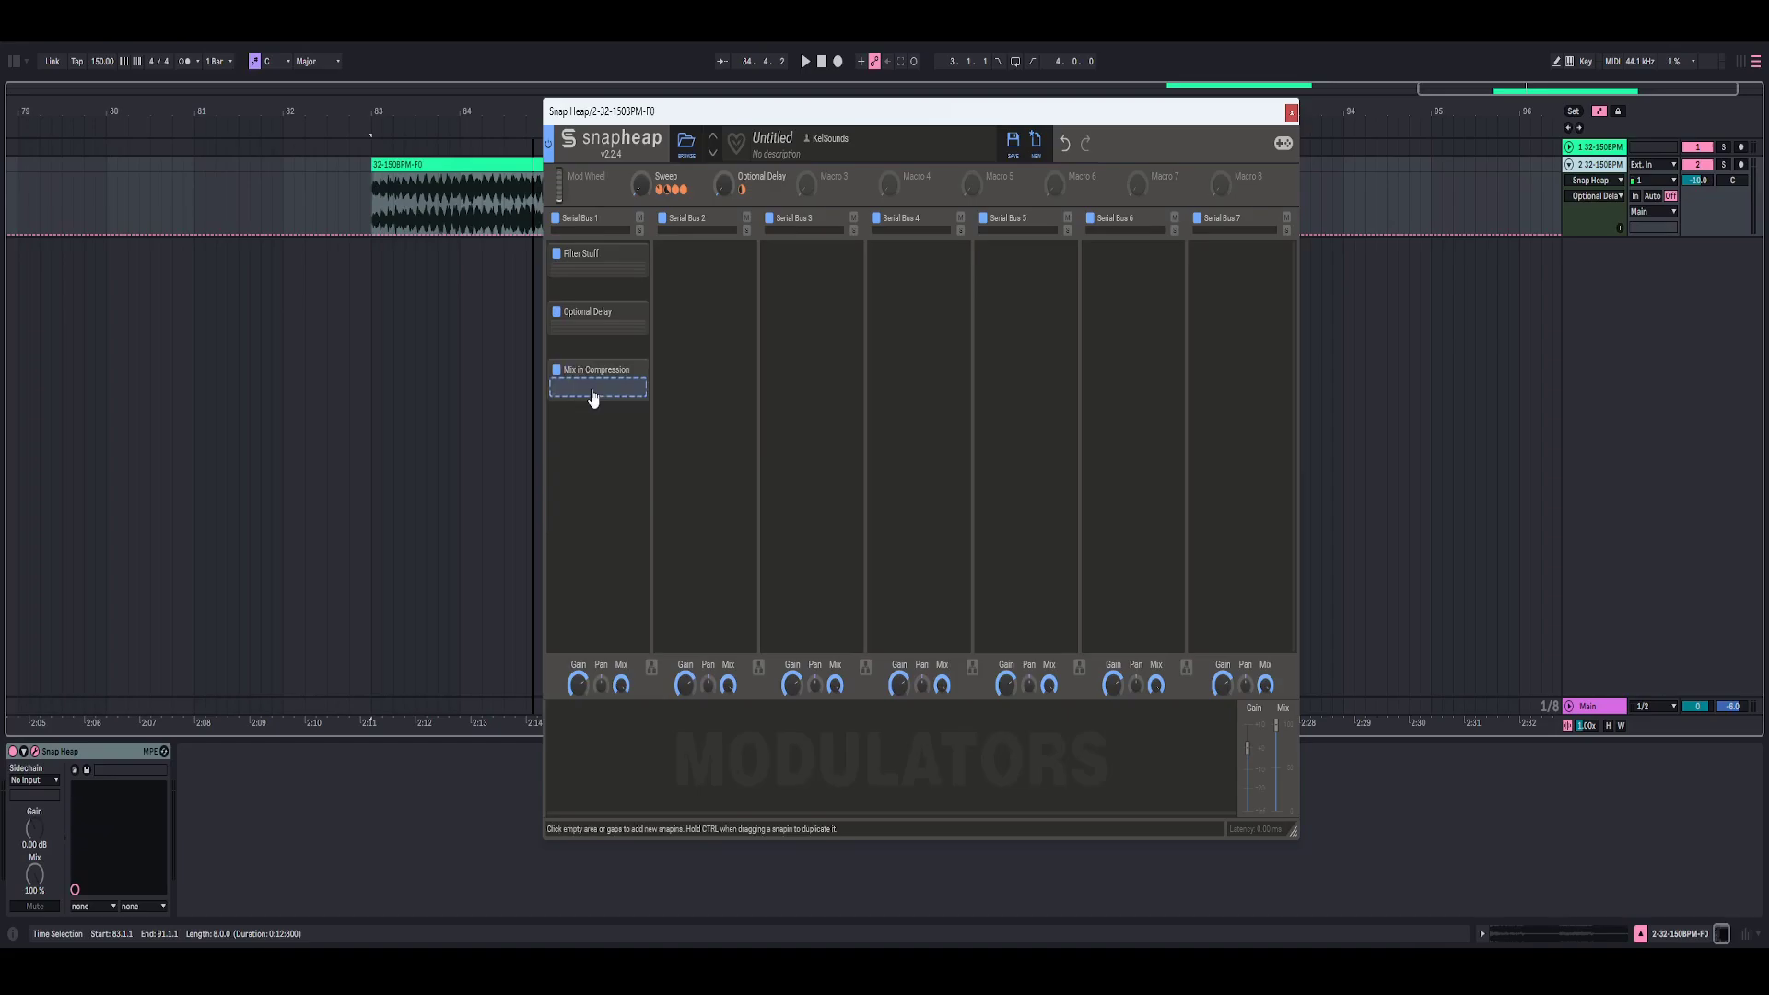
Step: Insert a nested Snap Heap in the Mix in Compression group and add a Compressor to its first serial bus
click(592, 390)
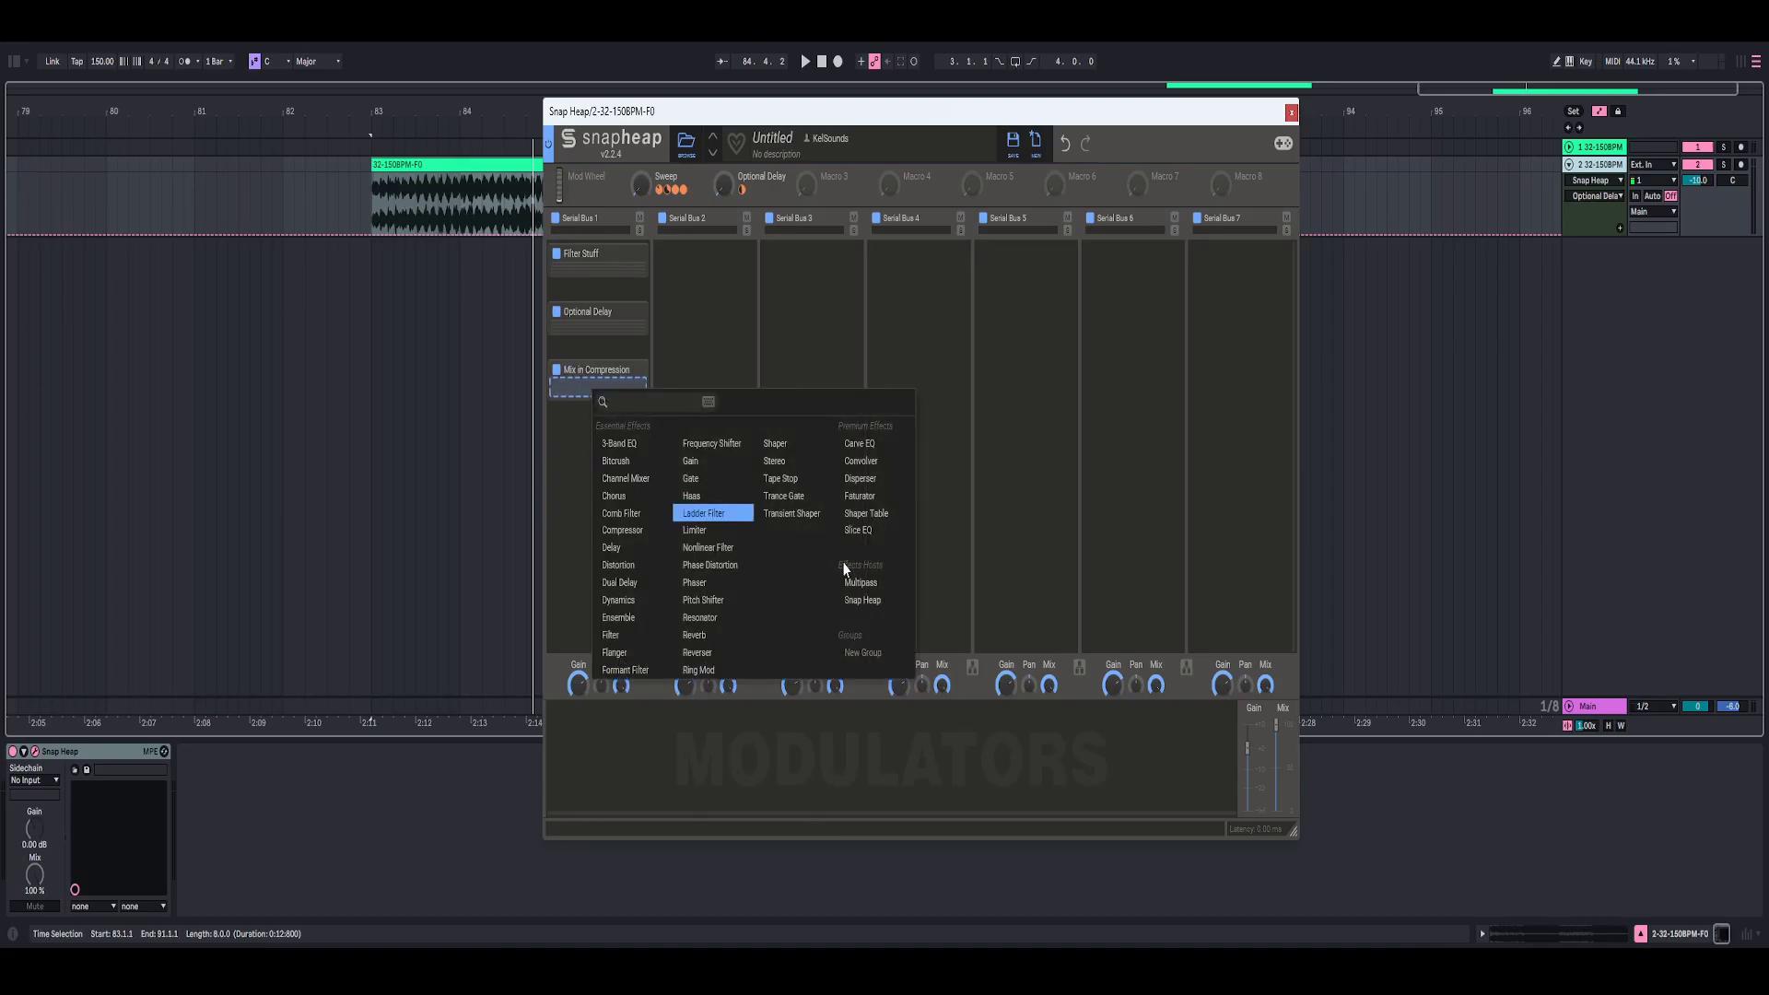
click(860, 603)
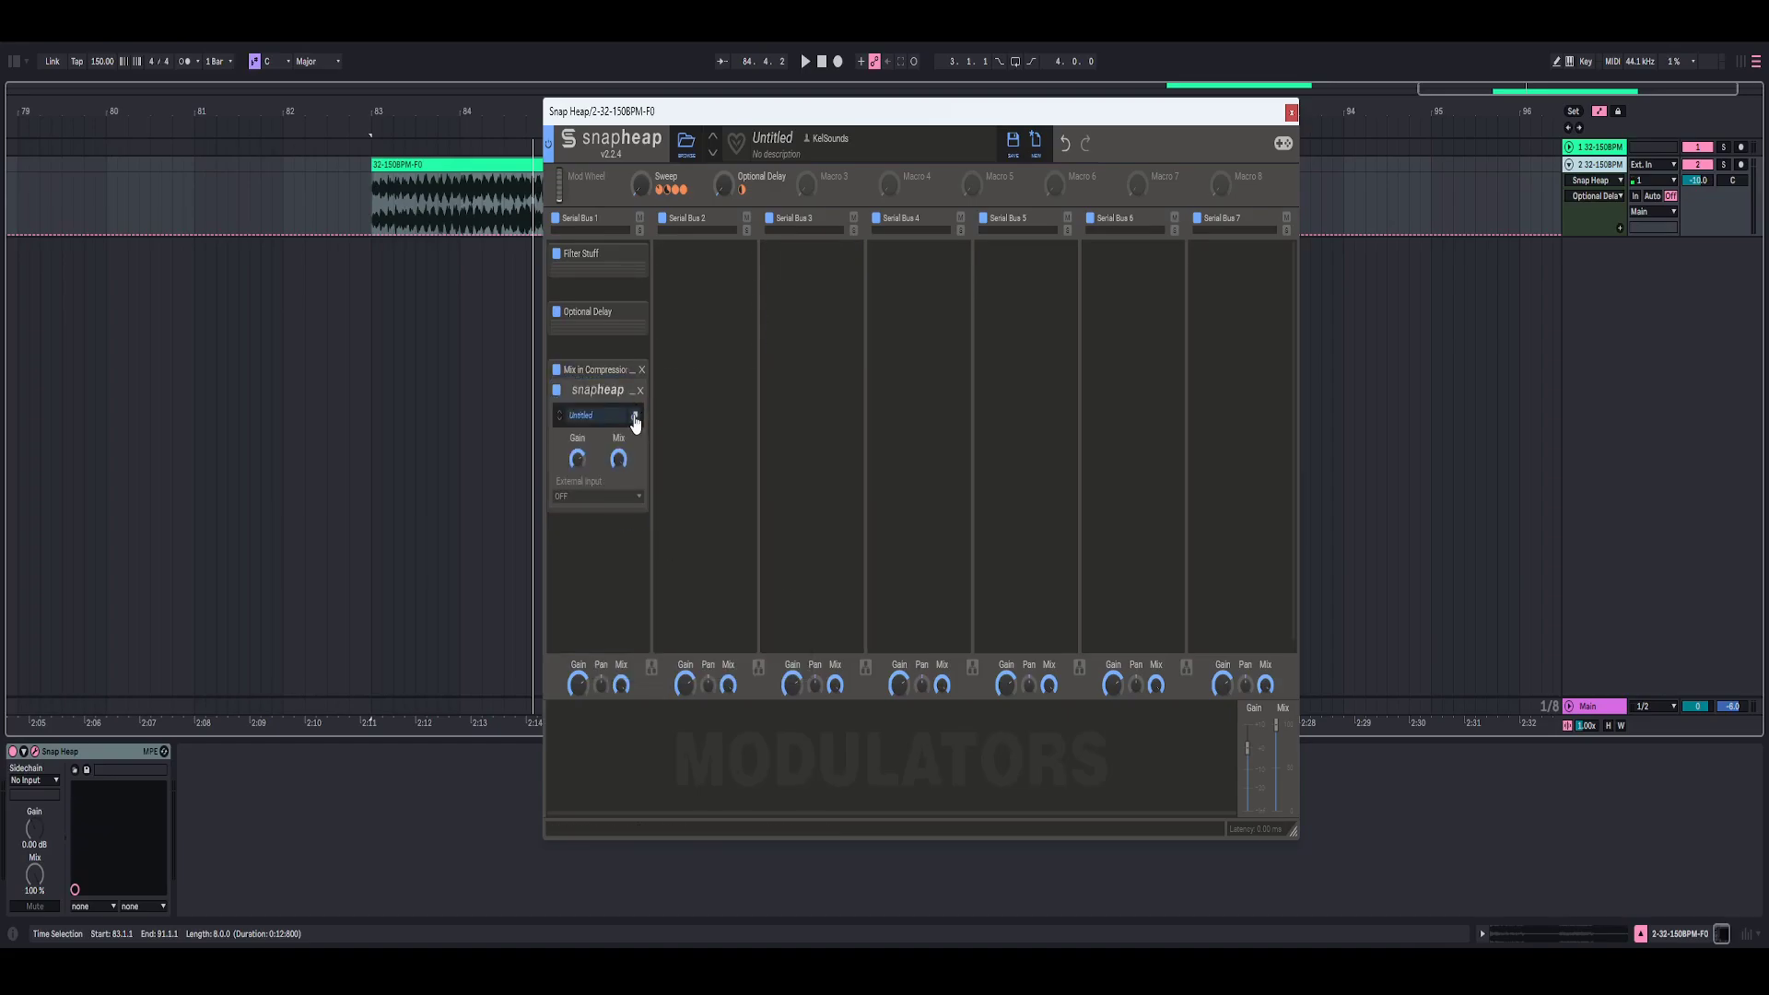
click(635, 417)
click(604, 323)
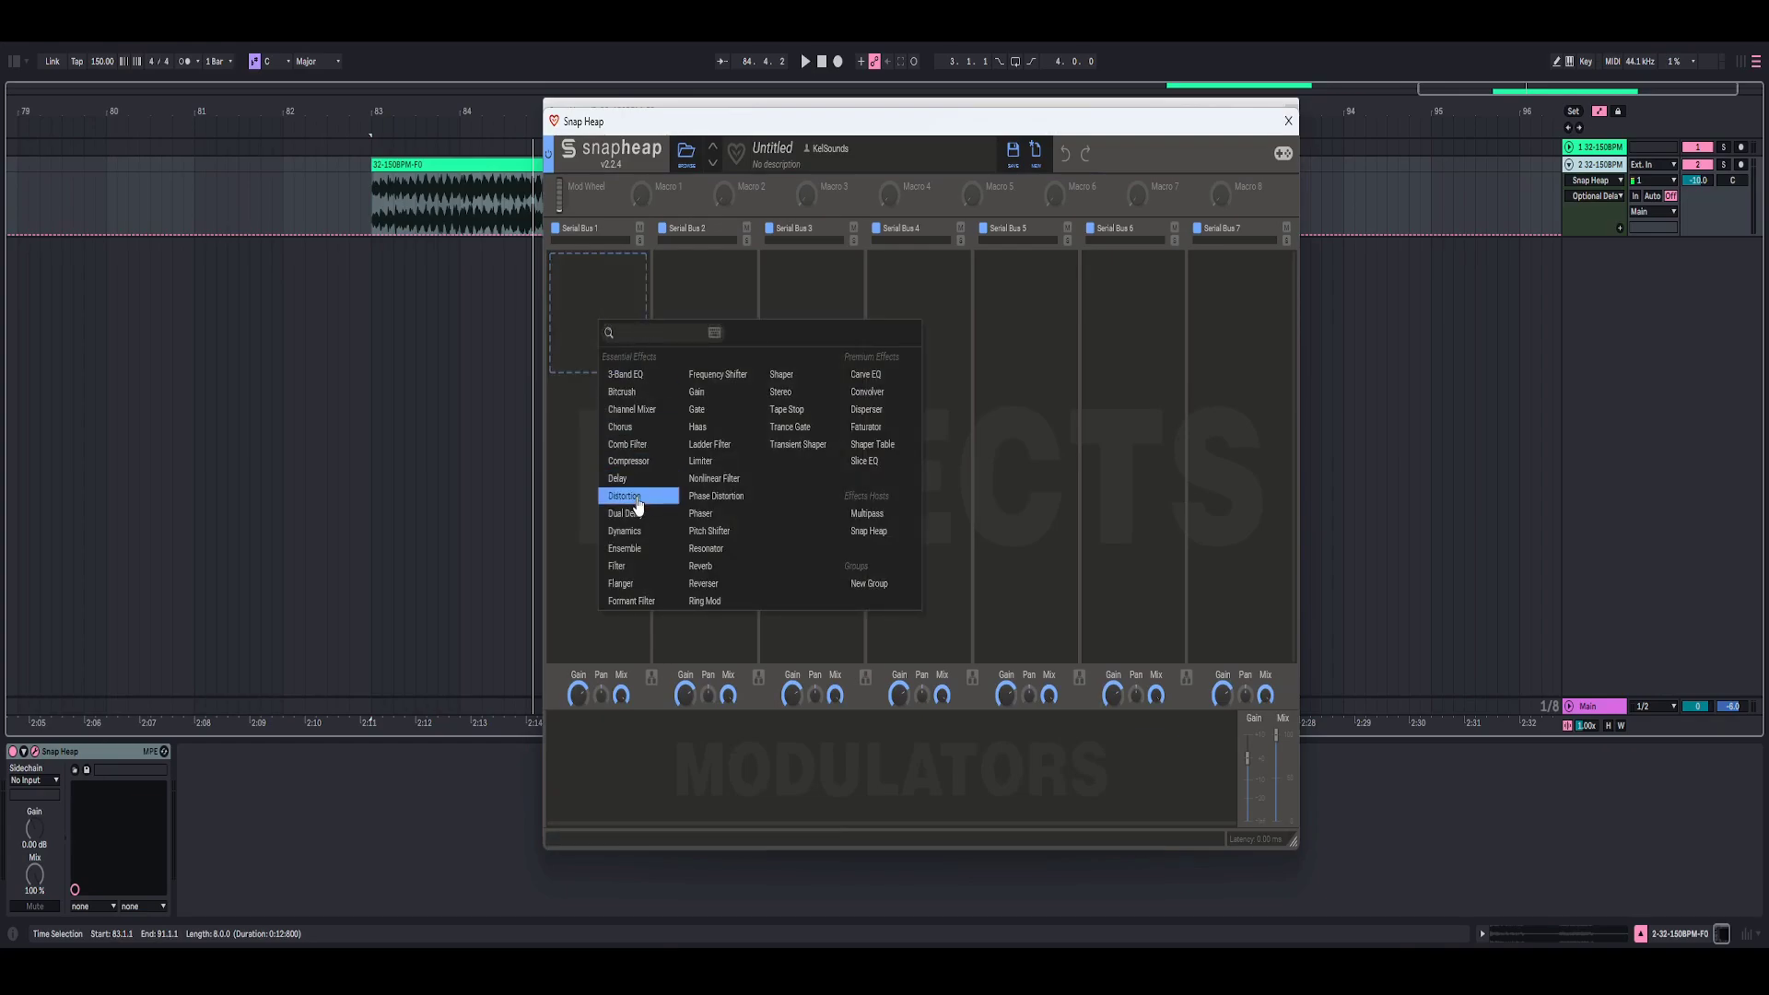
click(628, 461)
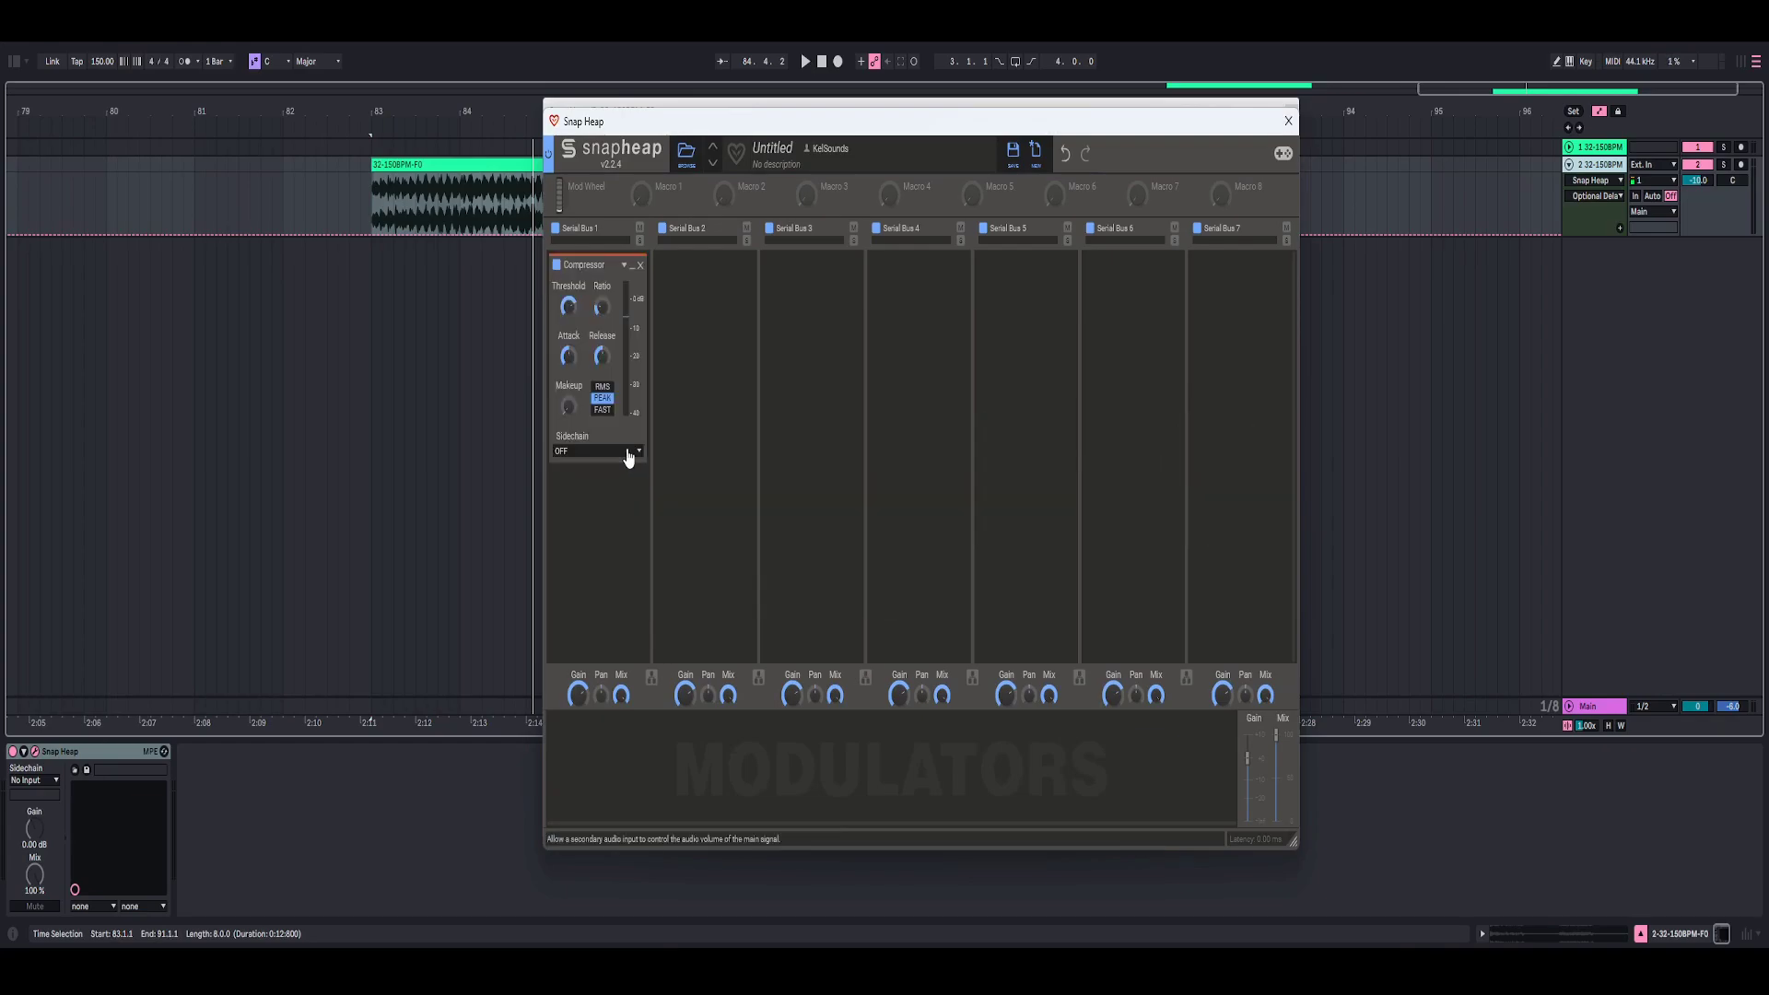
Step: Lower the Compressor's threshold and set its ratio to 2
right_click(571, 311)
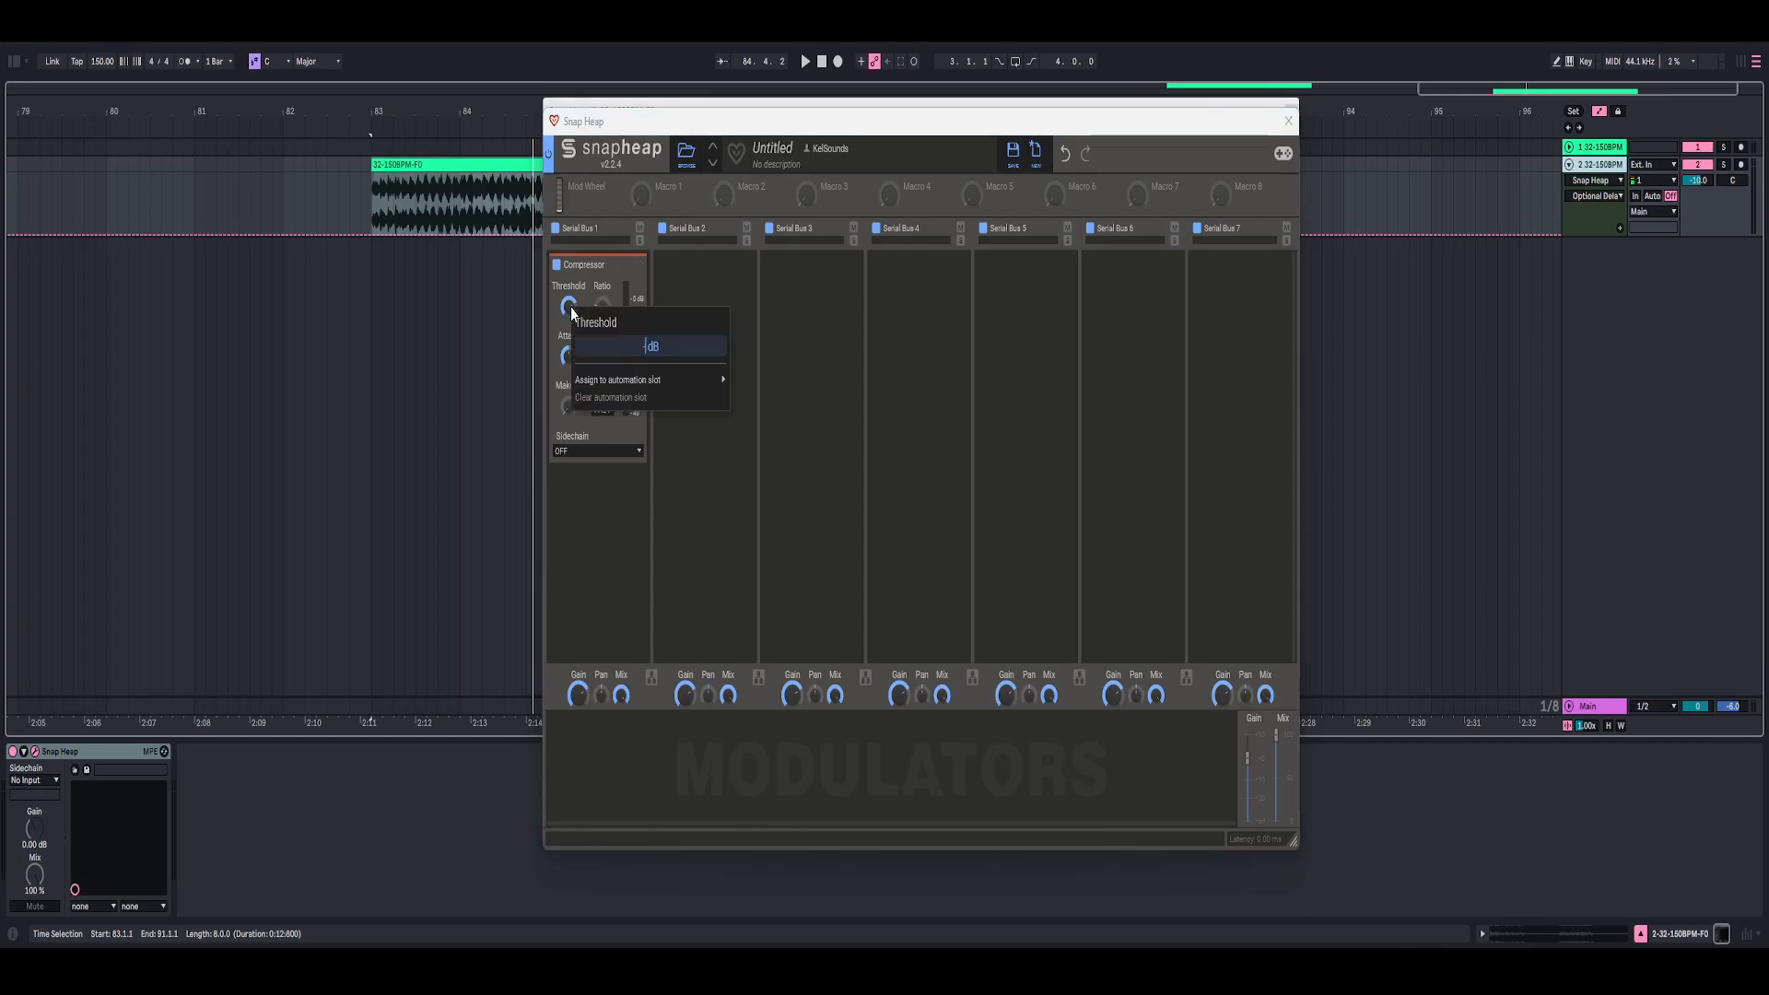
click(574, 301)
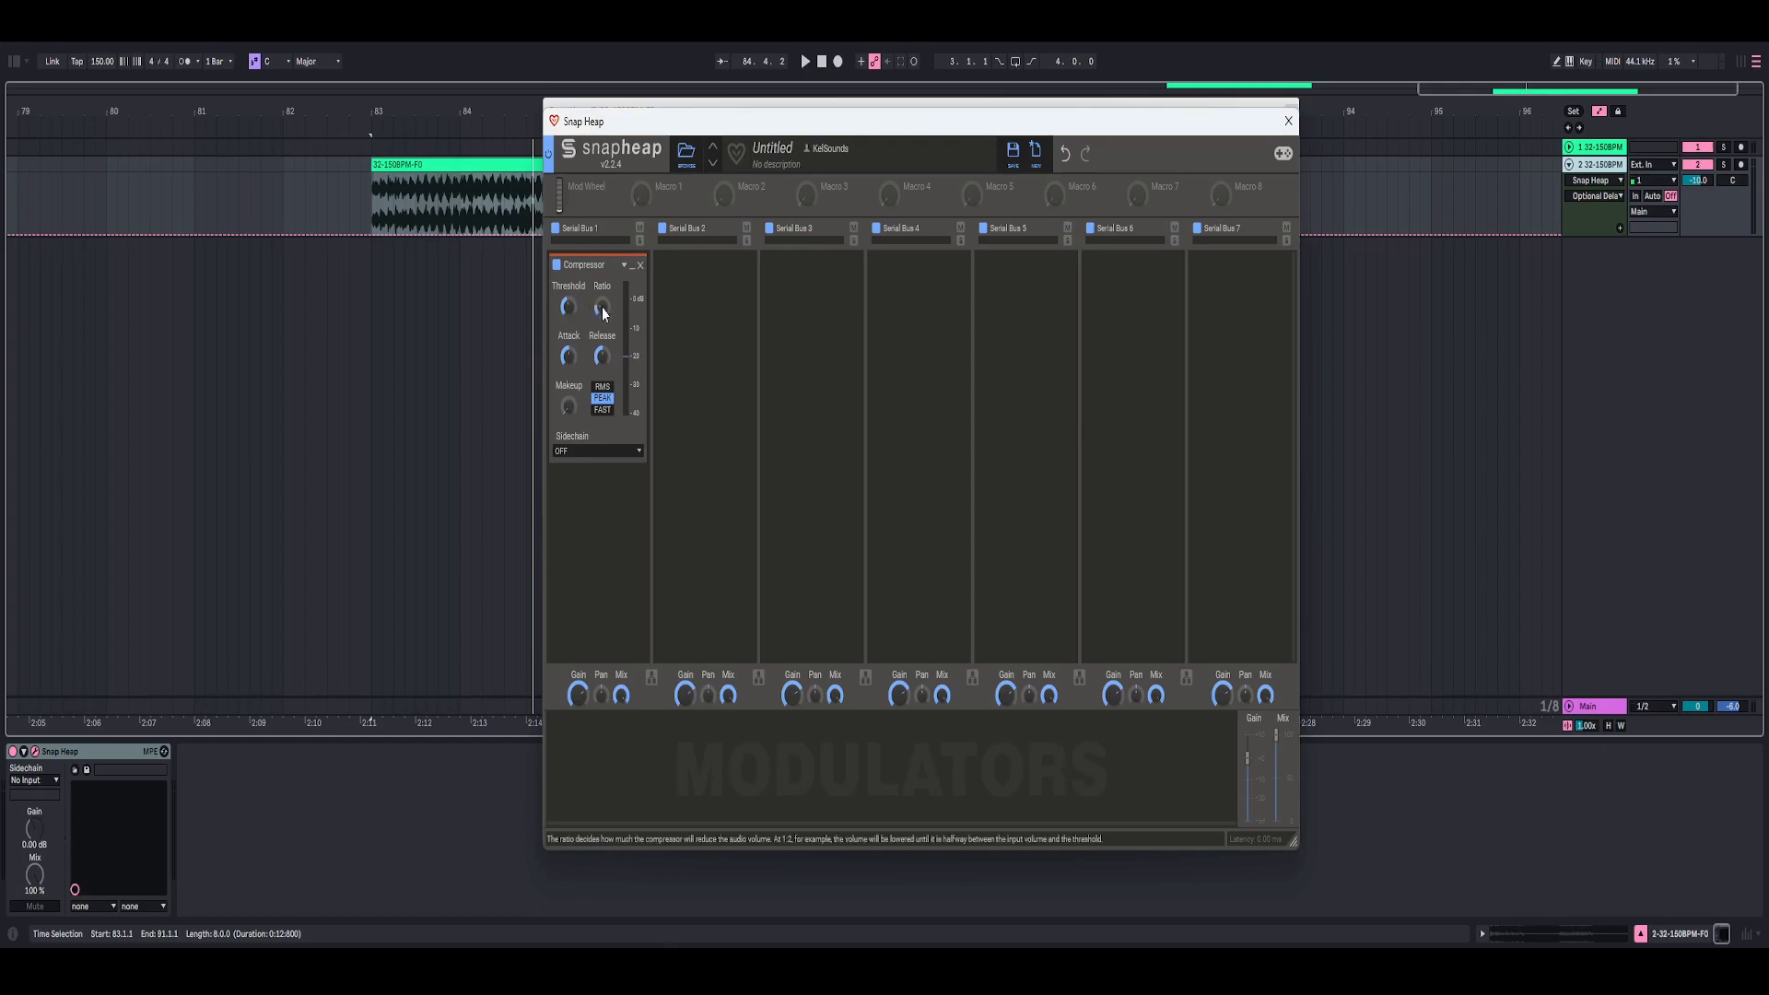
right_click(601, 307)
text(2)
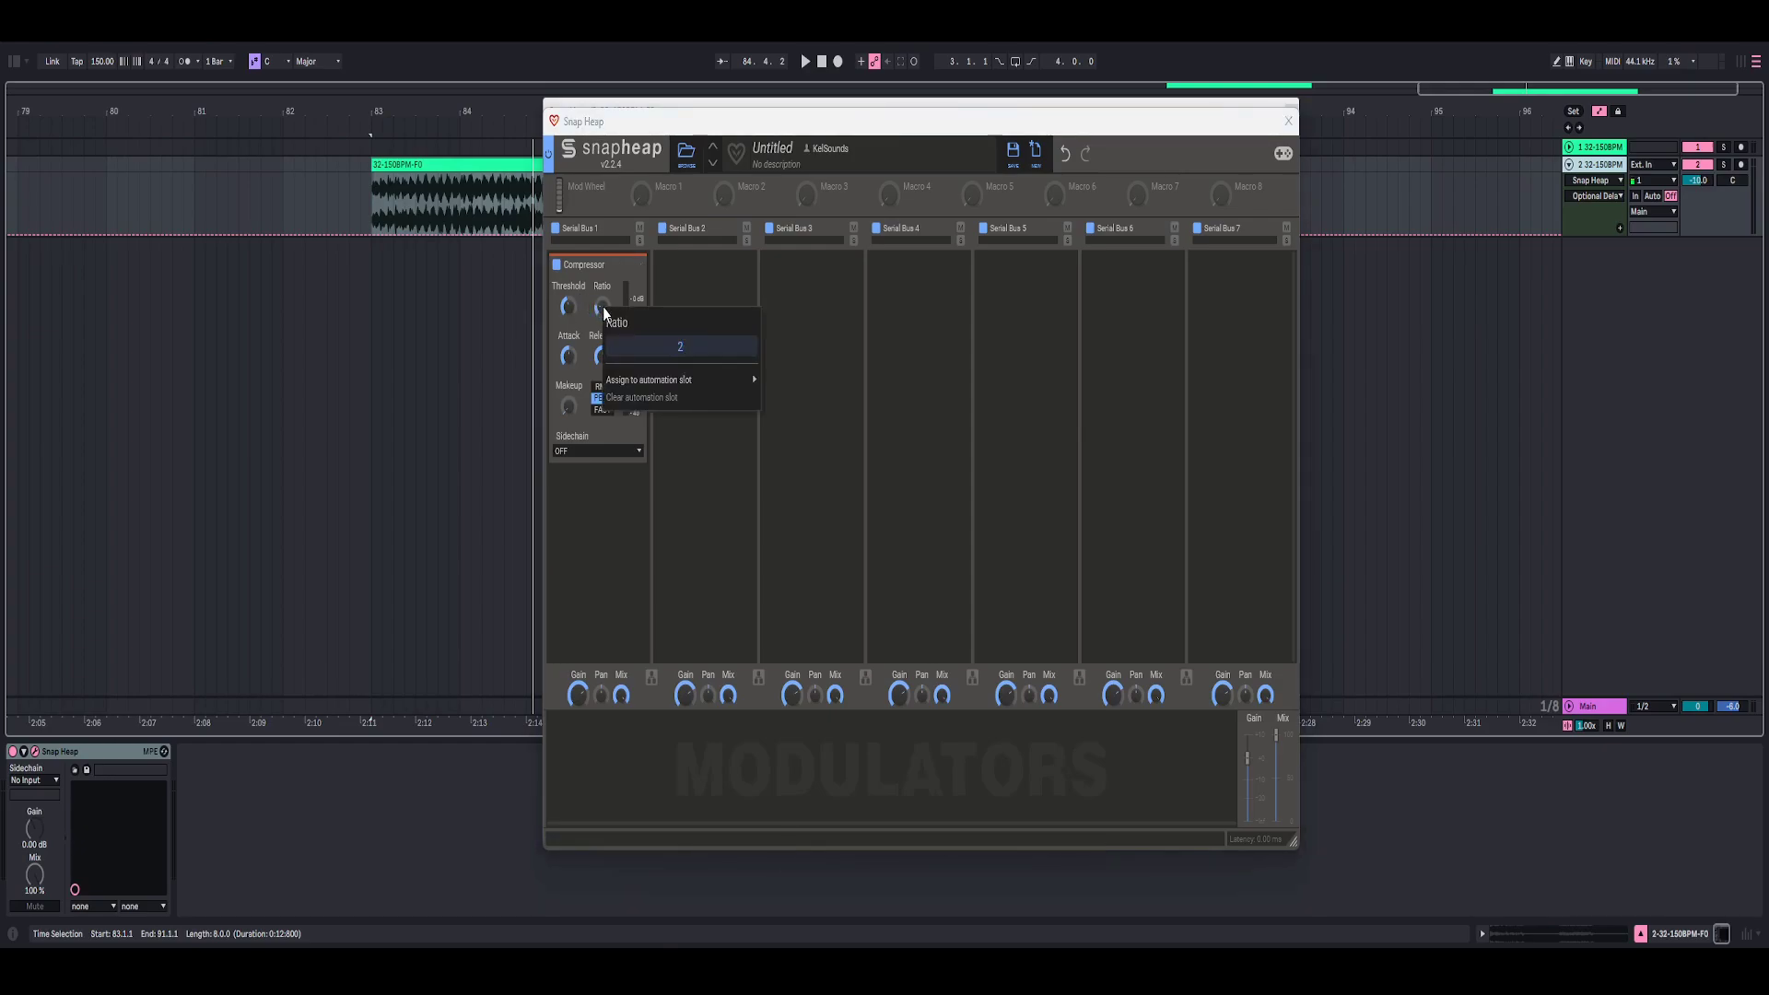
key(Return)
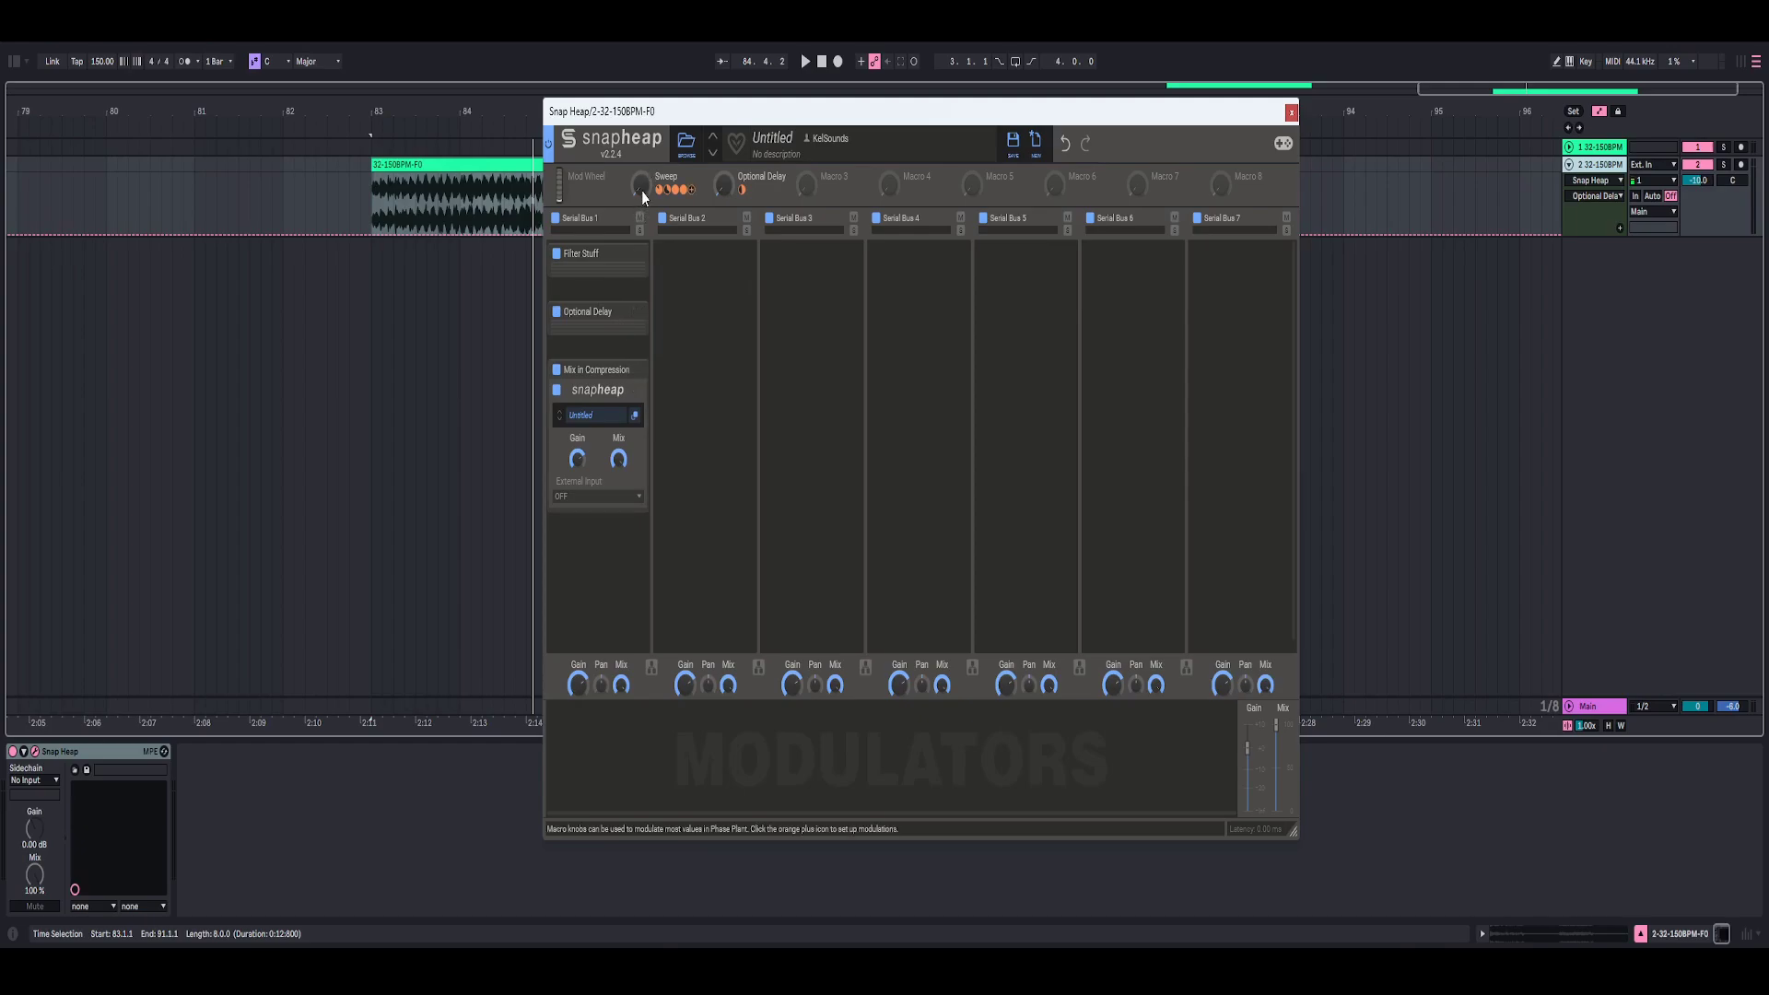
Step: Turn the nested Snap Heap's mix down to its minimum and assign the Sweep macro to that mix with a positive amount
mouse_move(641, 191)
mouse_down()
mouse_move(641, 143)
mouse_move(641, 195)
mouse_up()
mouse_move(658, 191)
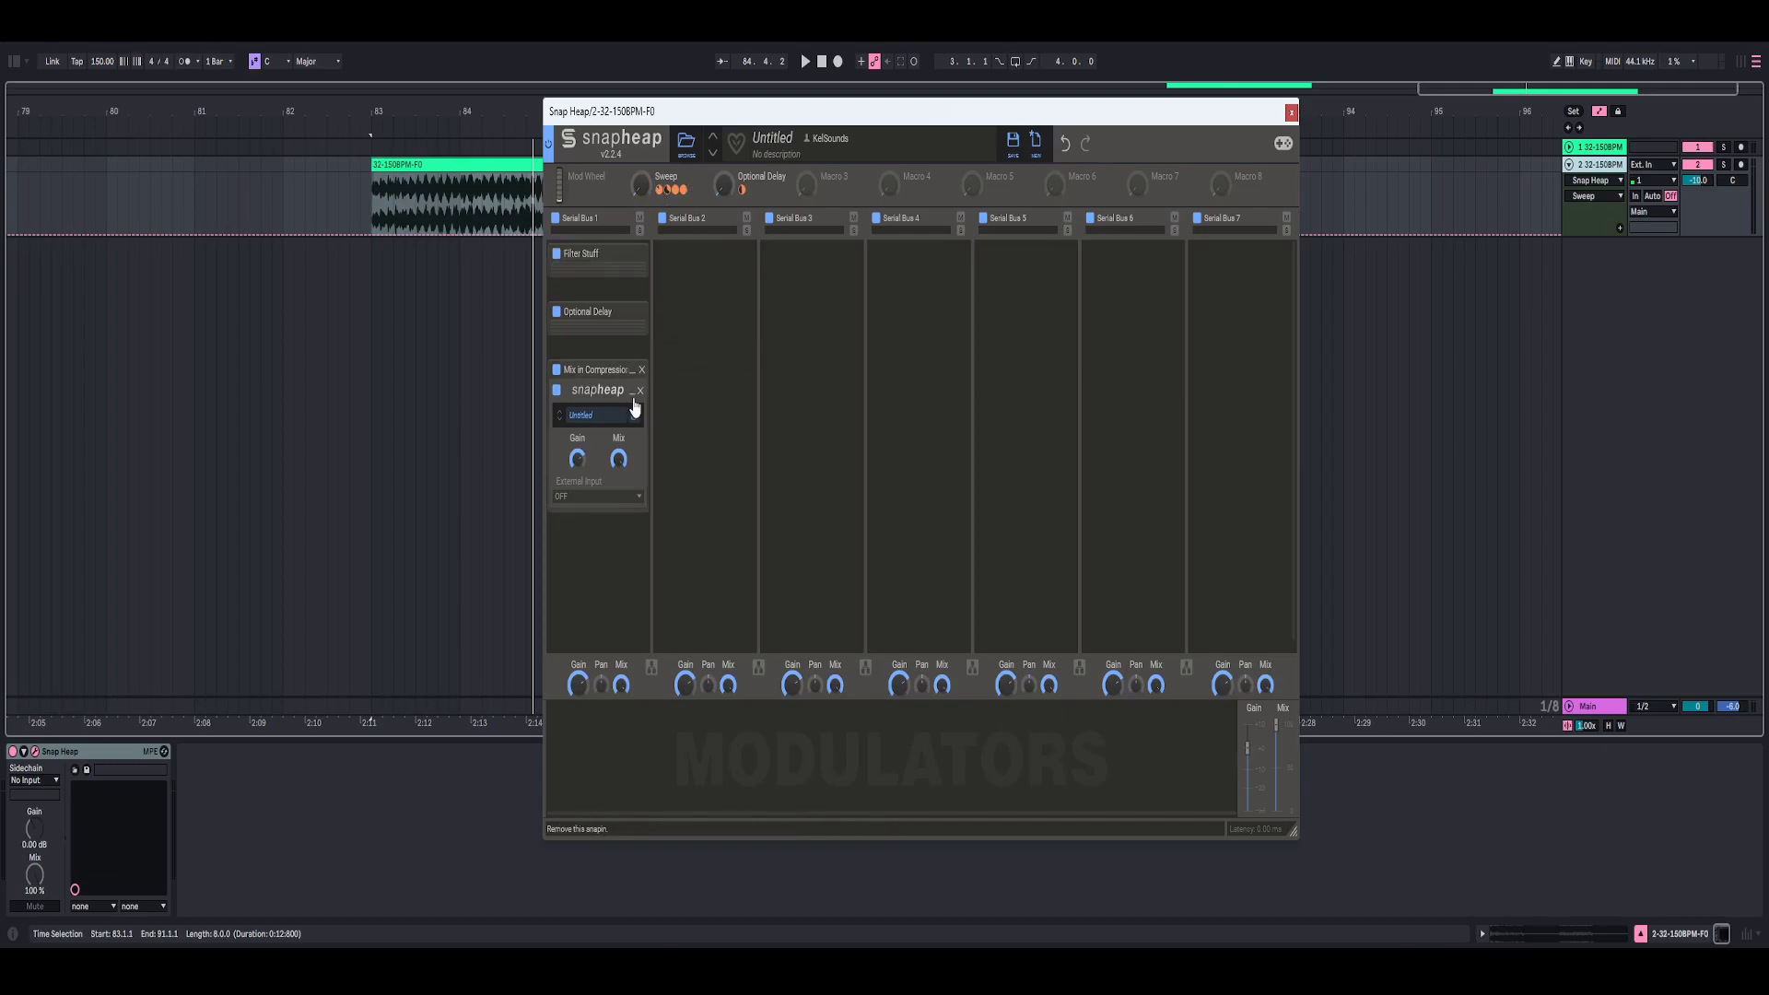
click(632, 394)
click(632, 394)
mouse_move(618, 458)
click(693, 188)
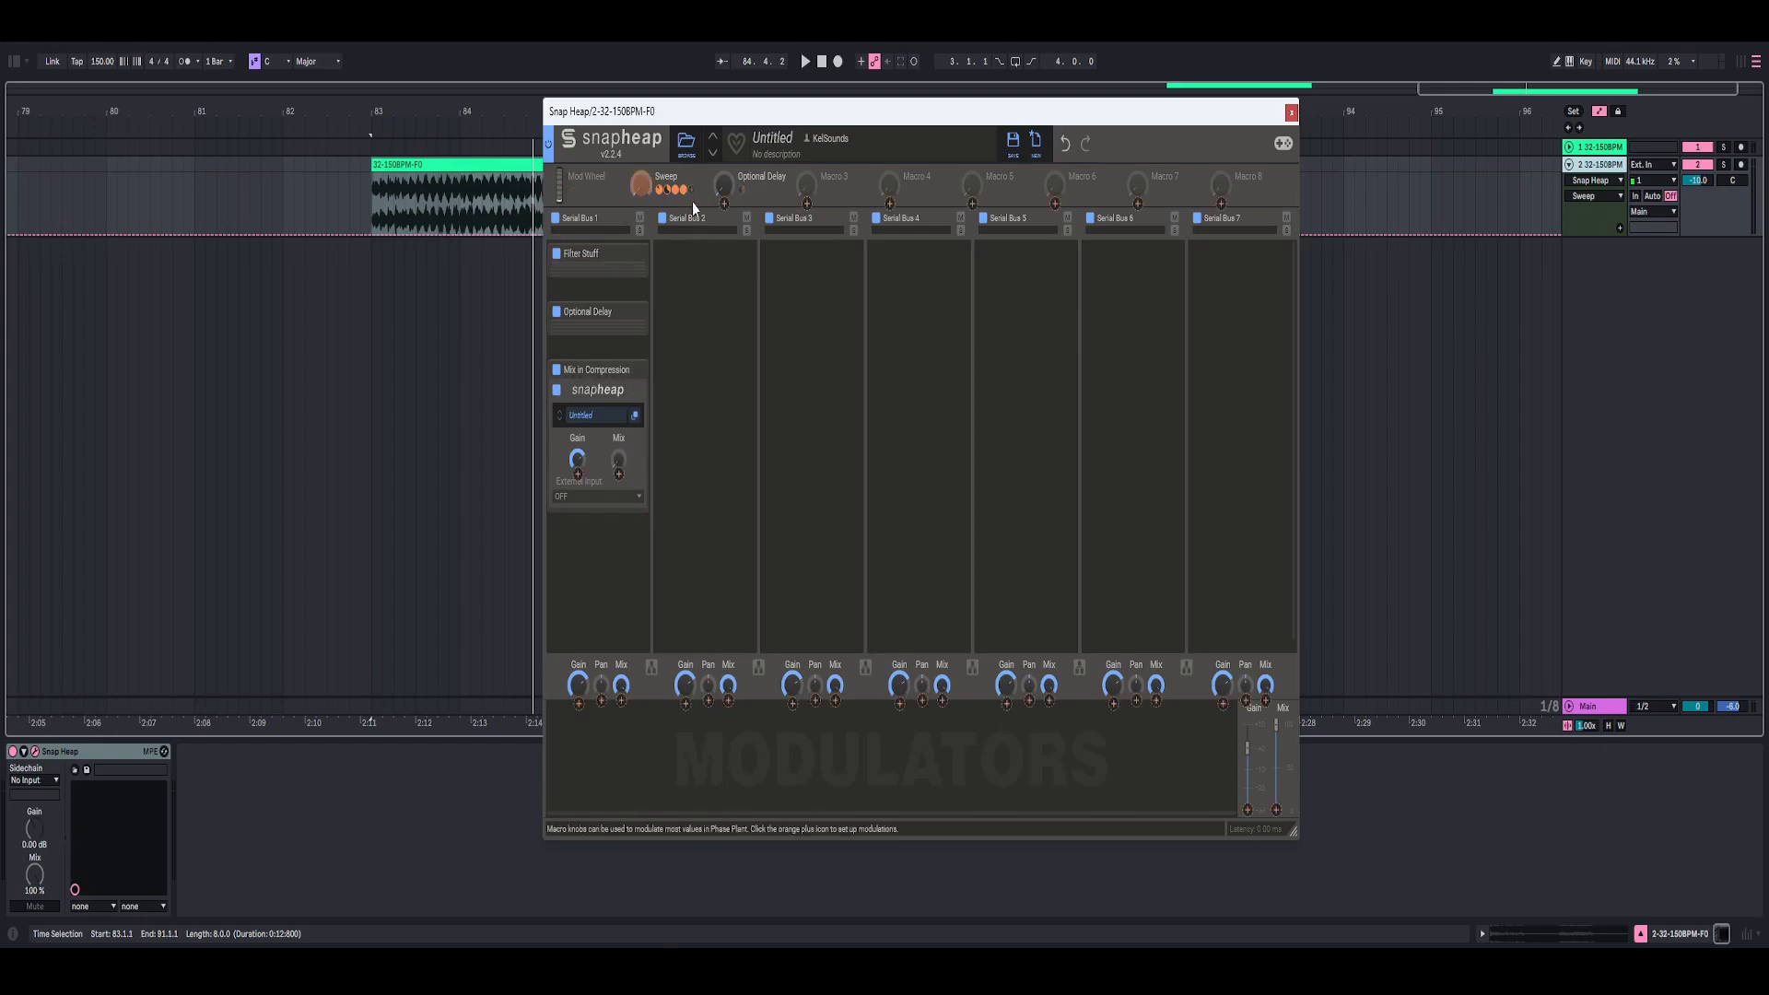
drag(618, 473, 618, 381)
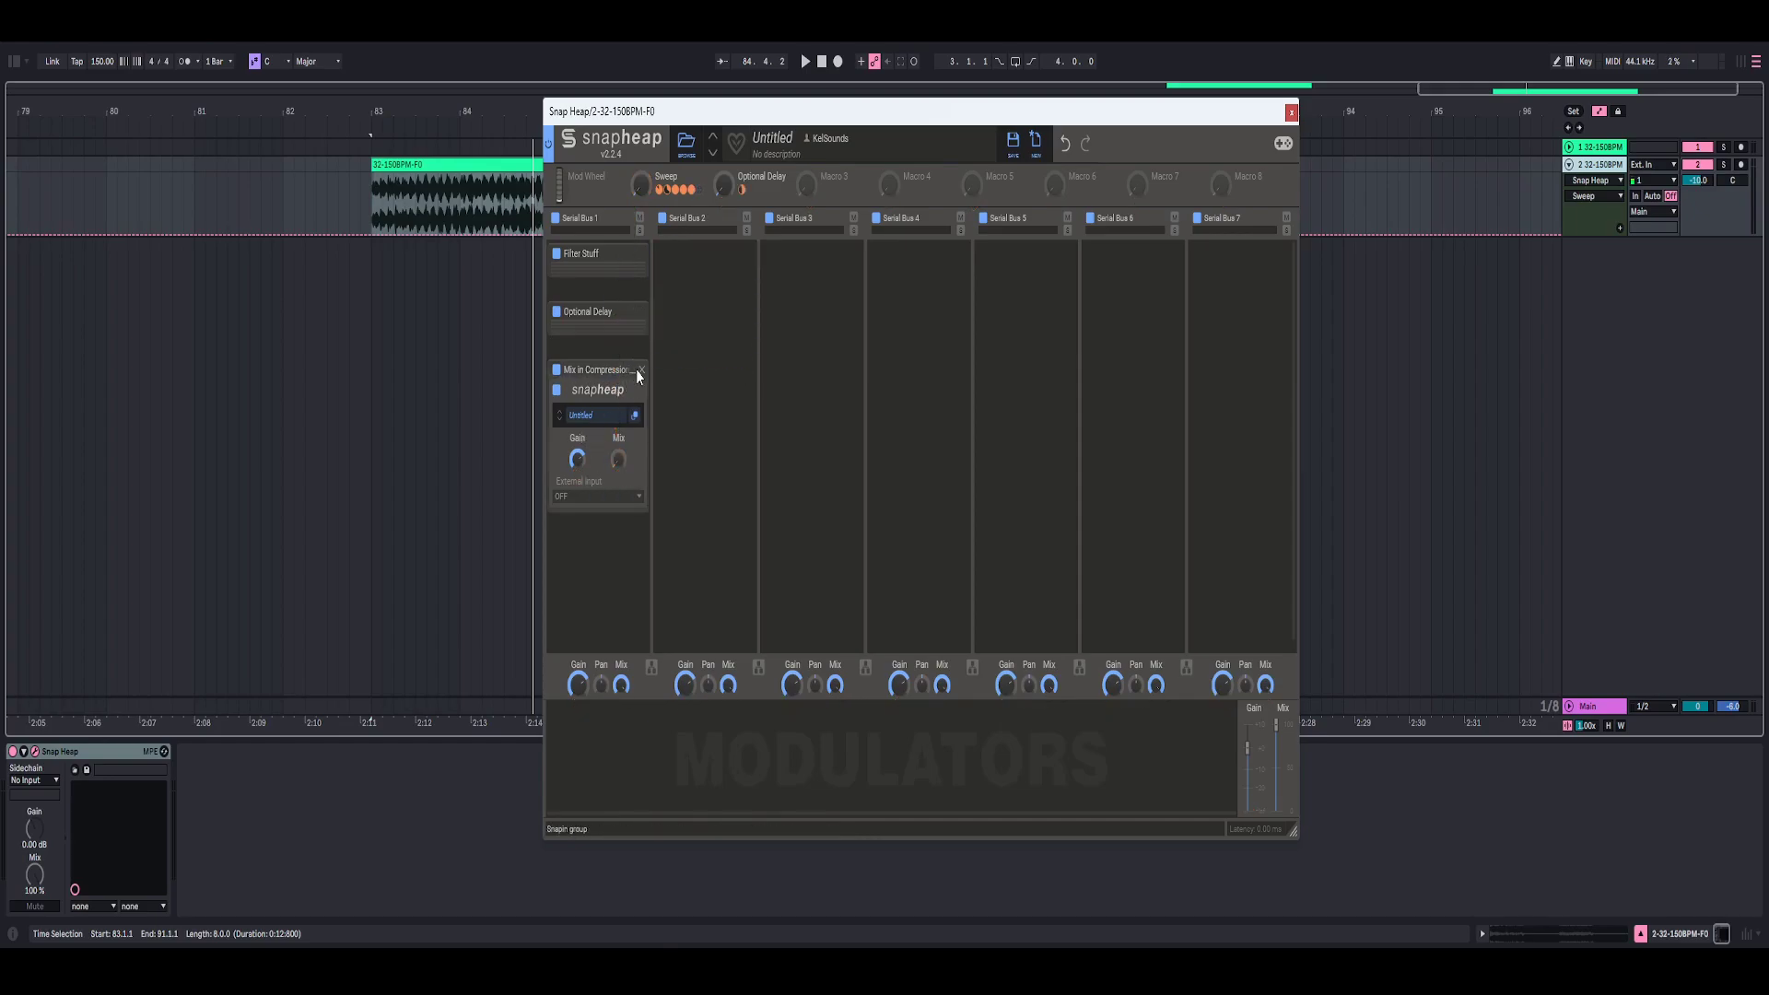
Step: Collapse the nested Snap Heap and the Mix in Compression group that holds it
click(634, 398)
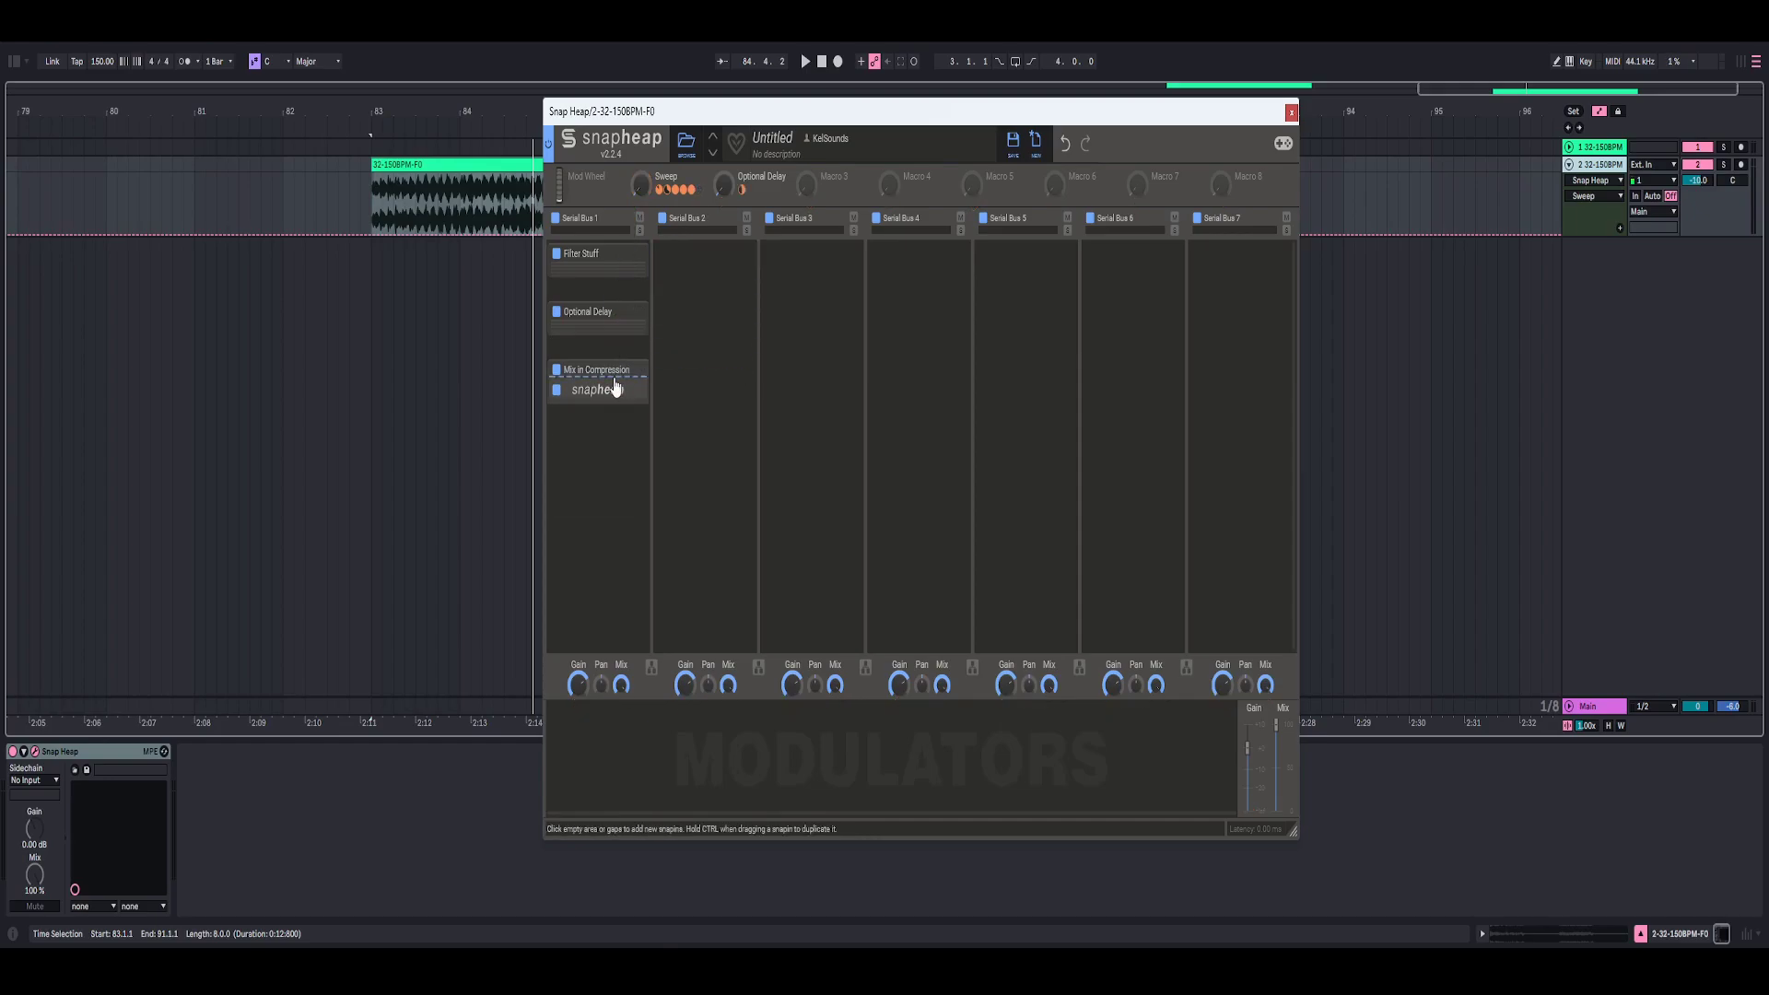
click(632, 372)
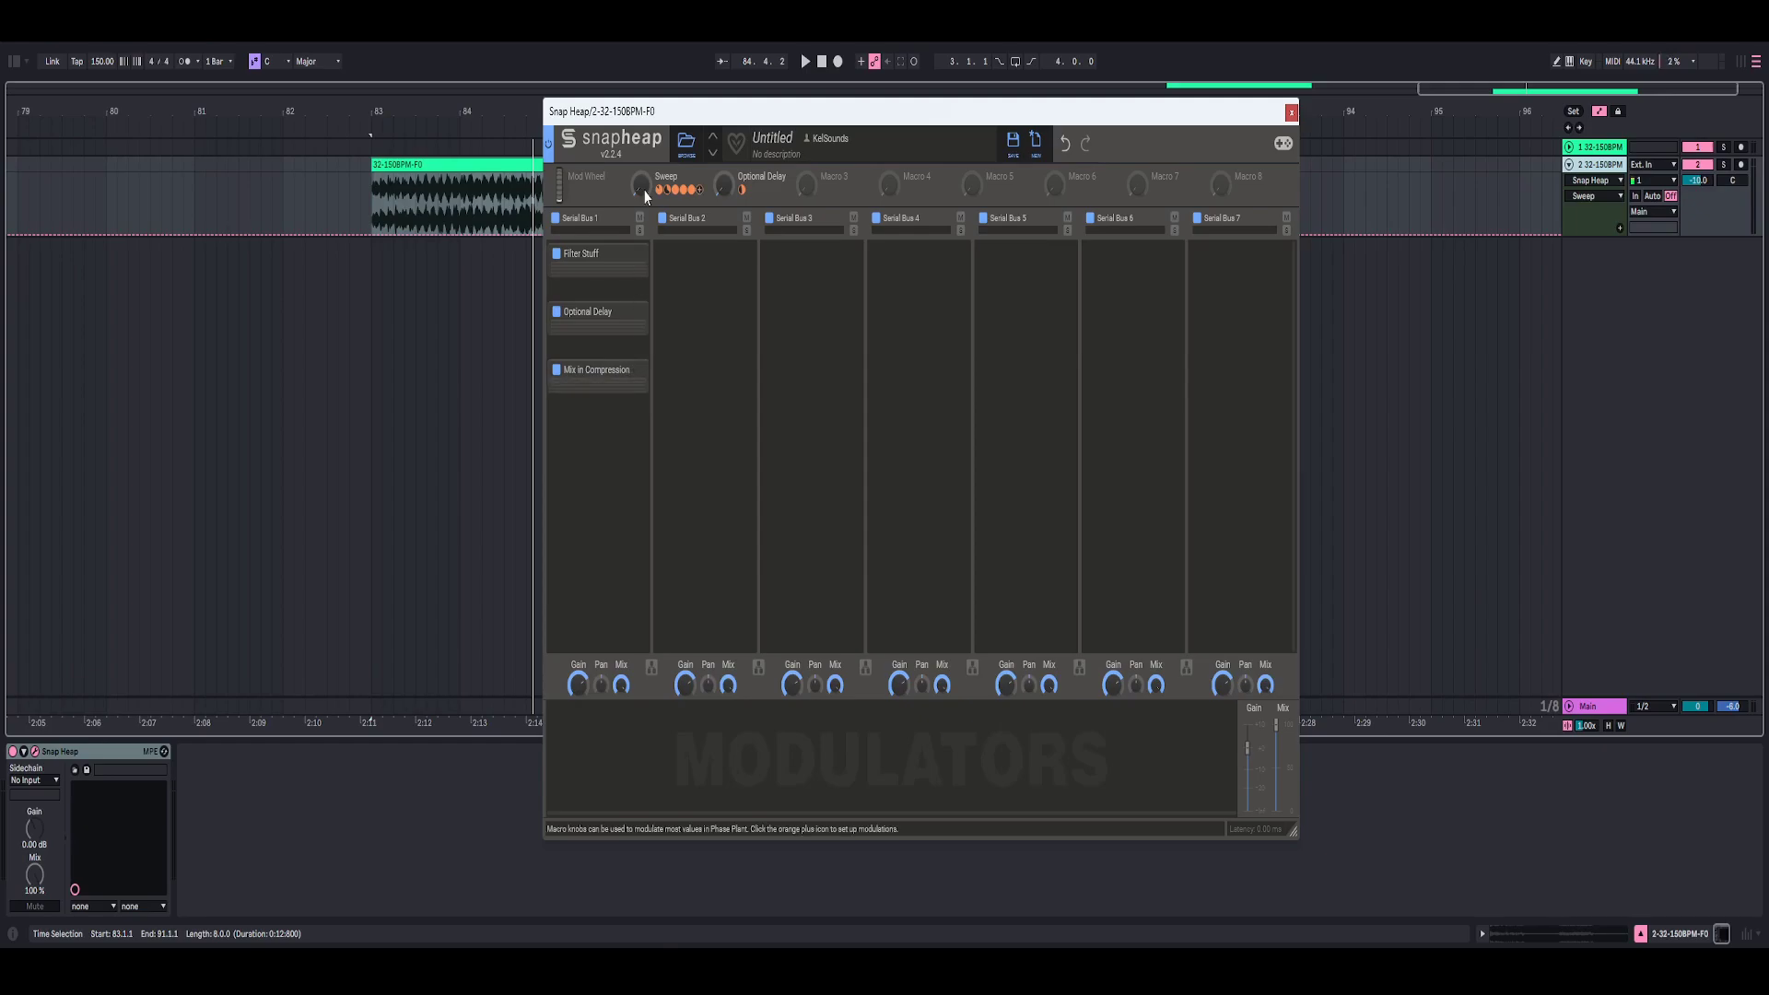
Step: Play the clip while turning the Sweep and Optional Delay macros to audition the combined transition effect, and stop playback
click(802, 59)
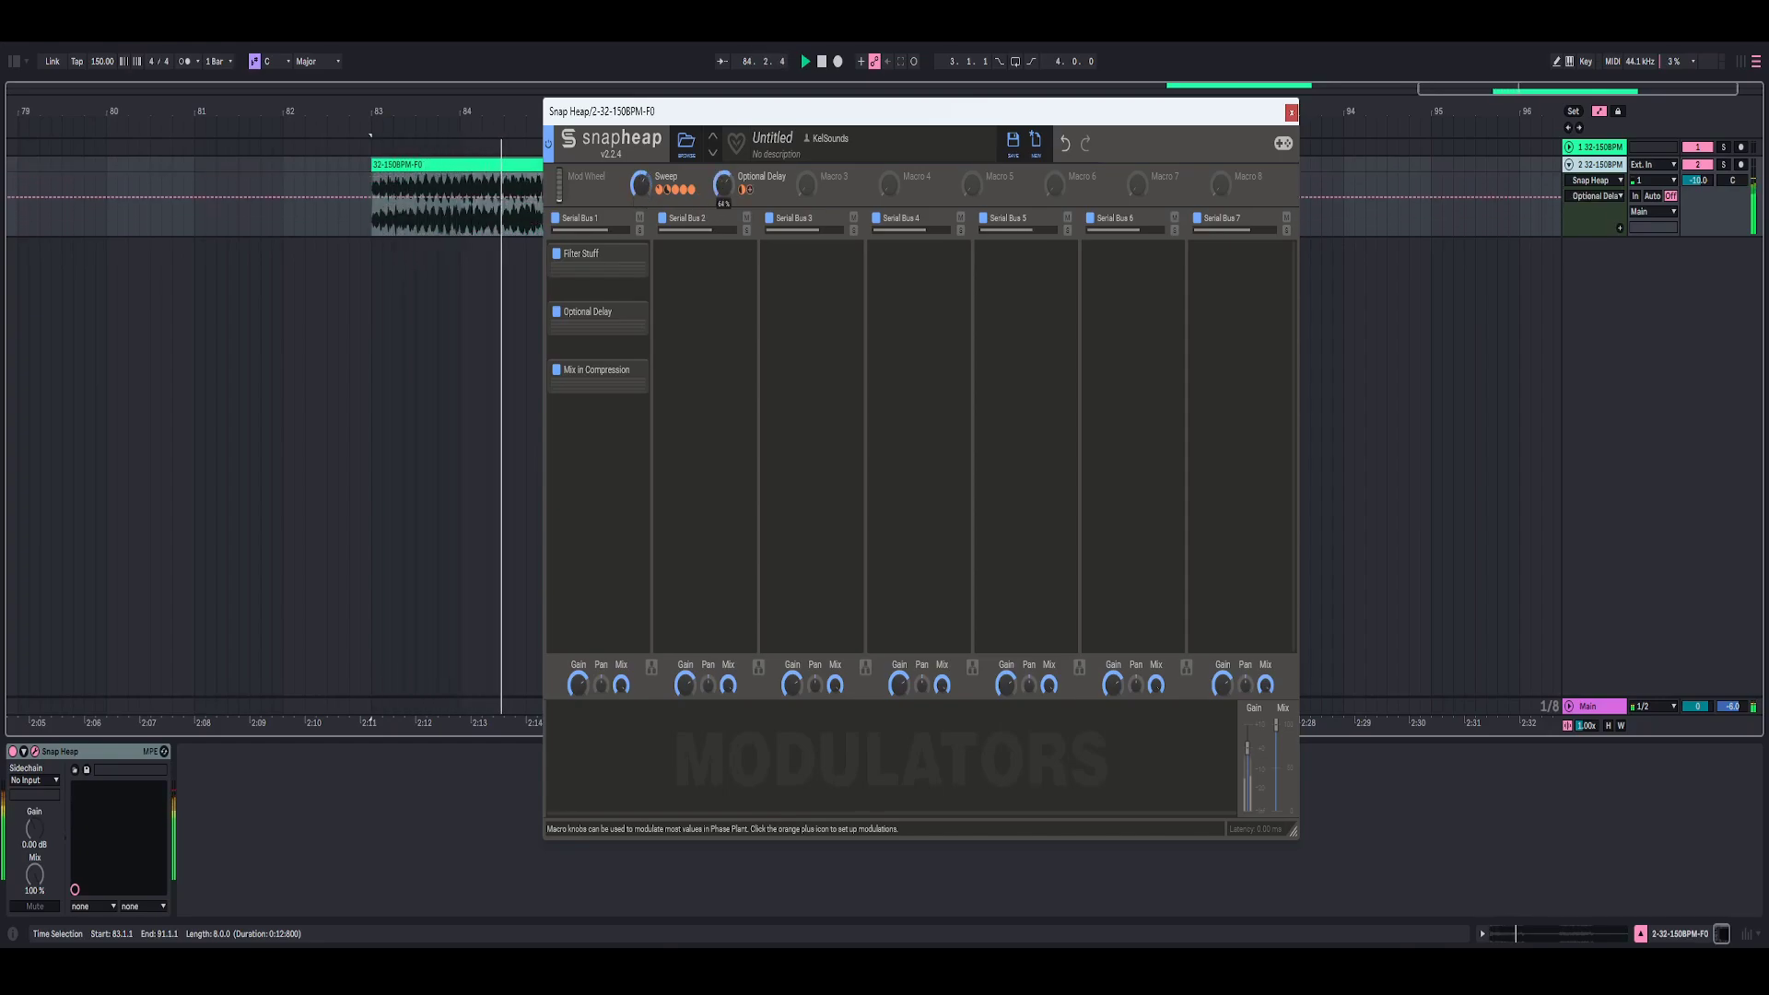
click(801, 57)
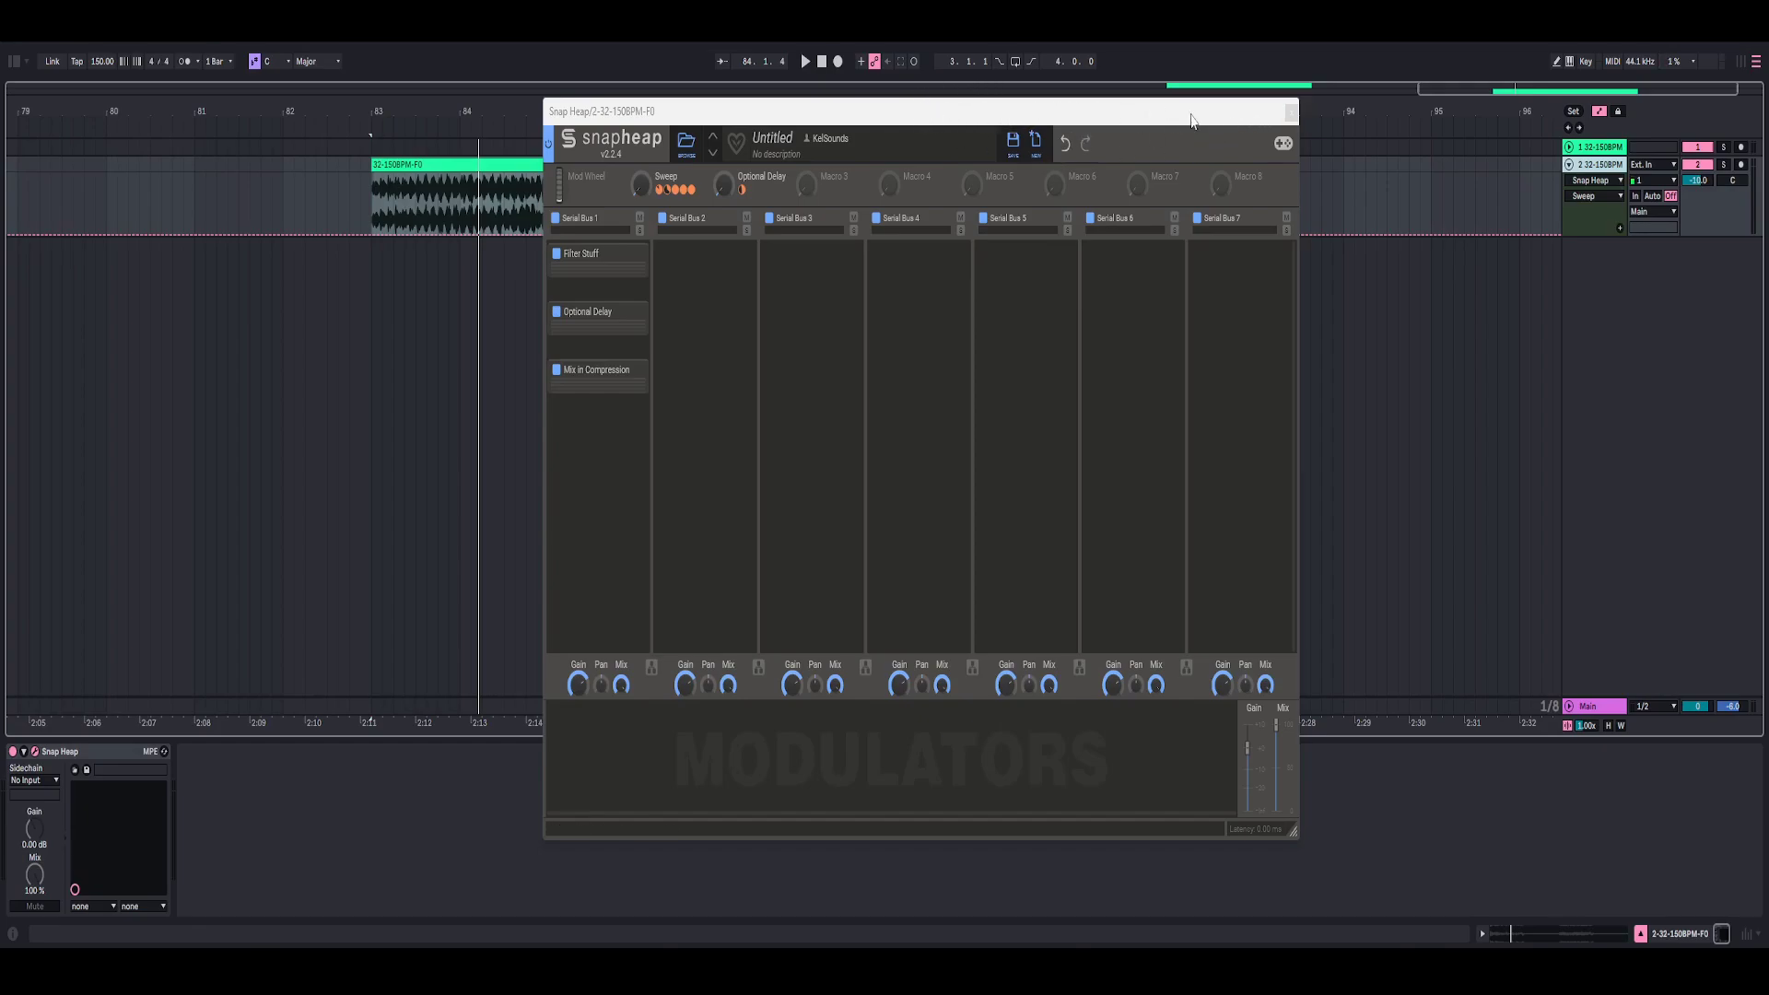
drag(1245, 114, 1201, 112)
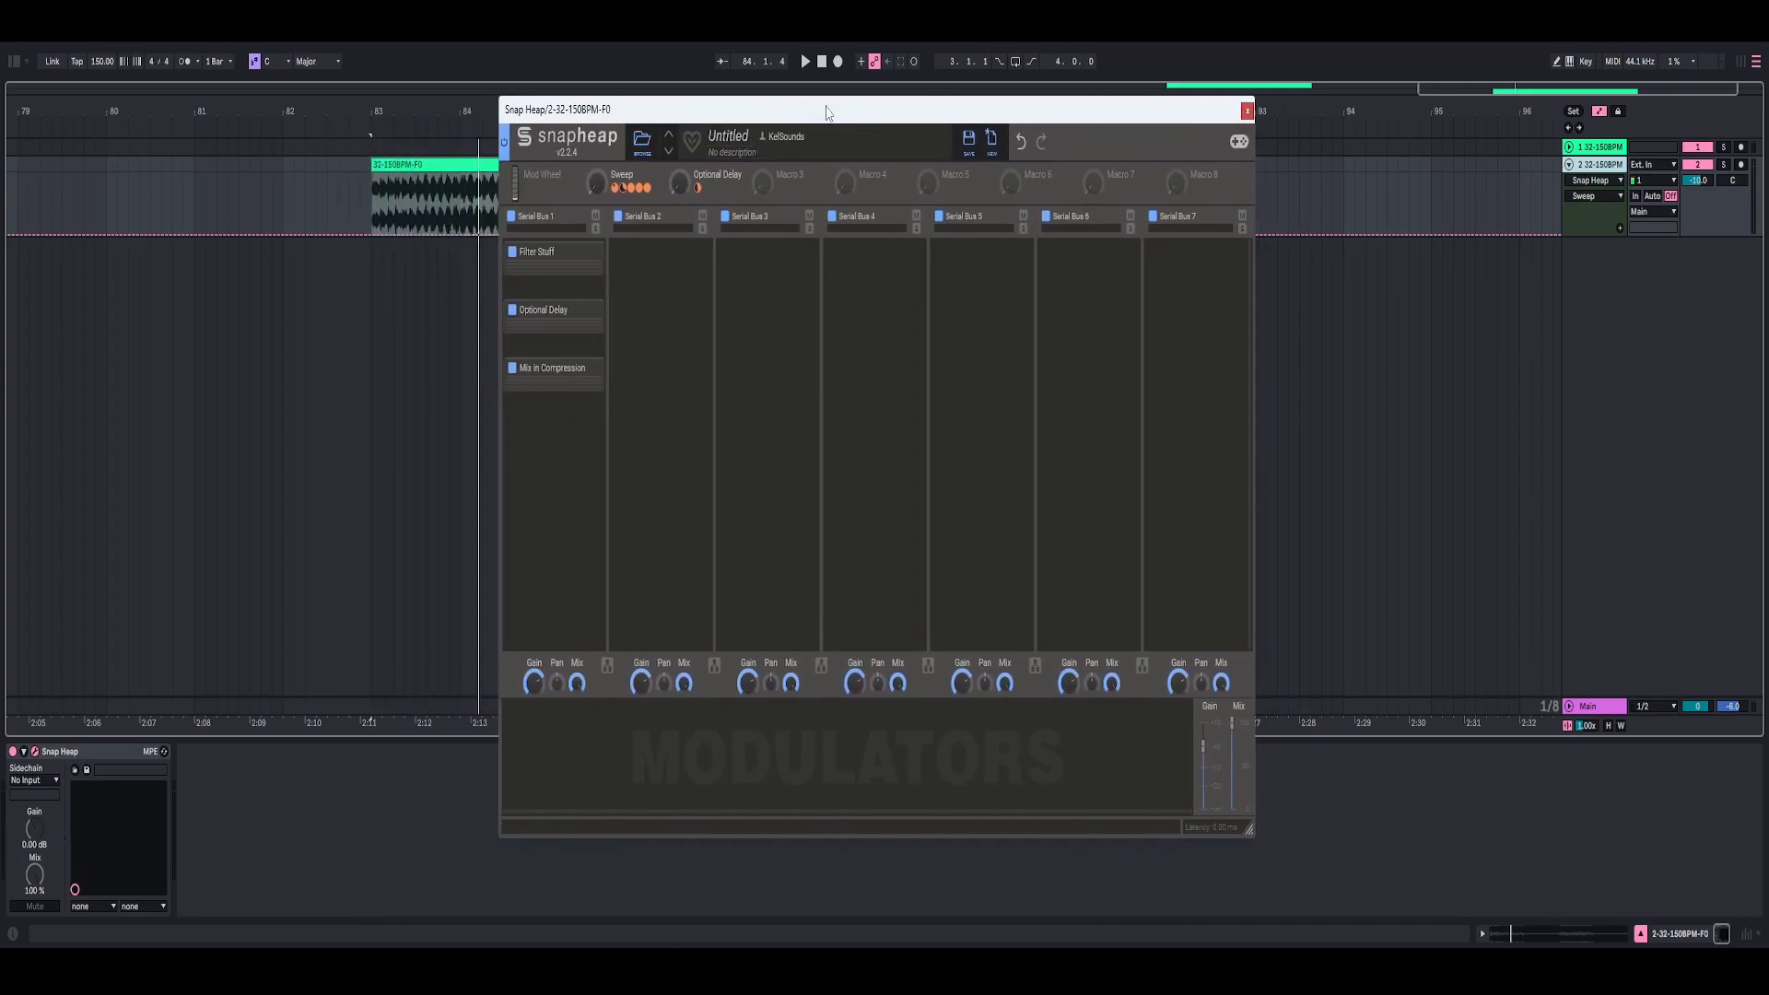